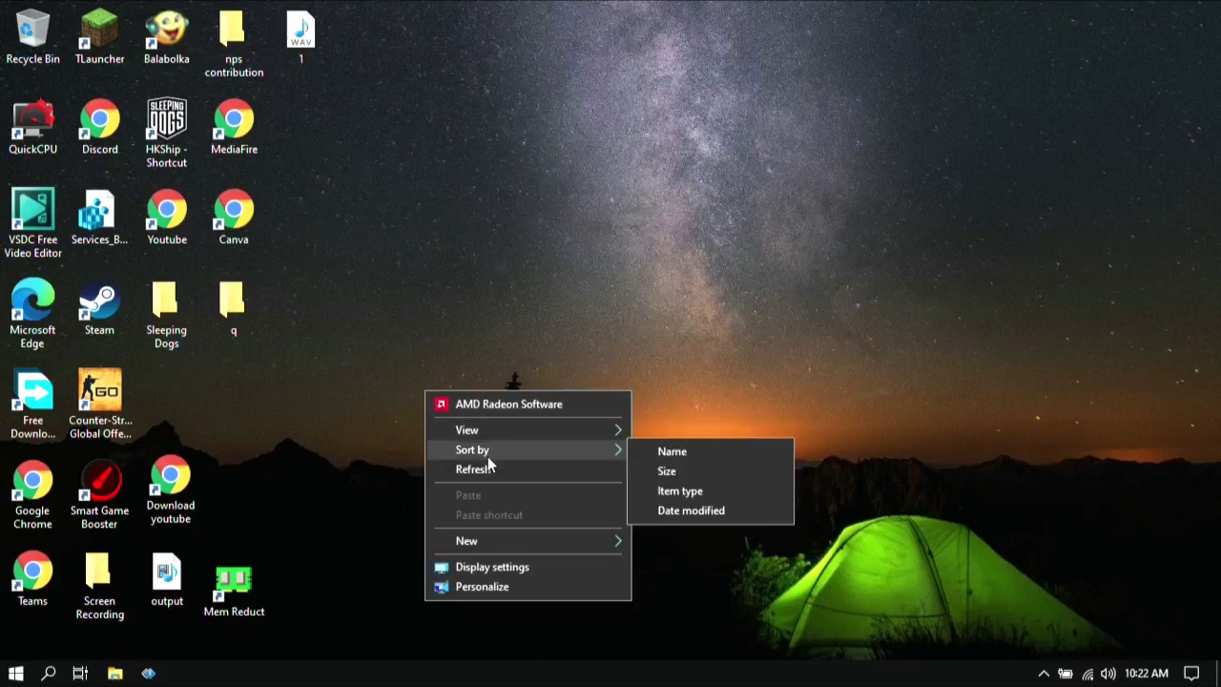
{"action": "left_click", "coordinate": [500, 475]}
{"action": "right_click", "coordinate": [454, 327]}
{"action": "left_click", "coordinate": [532, 404]}
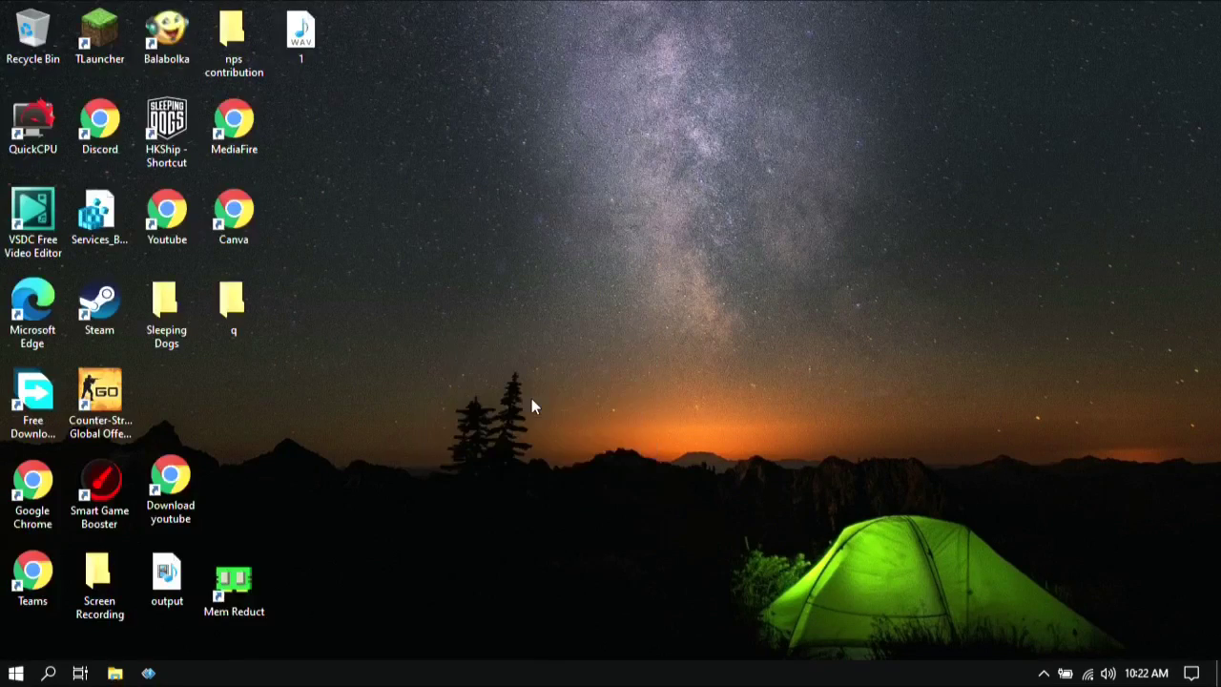
{"action": "right_click", "coordinate": [531, 398]}
{"action": "left_click", "coordinate": [603, 471]}
{"action": "right_click", "coordinate": [632, 397]}
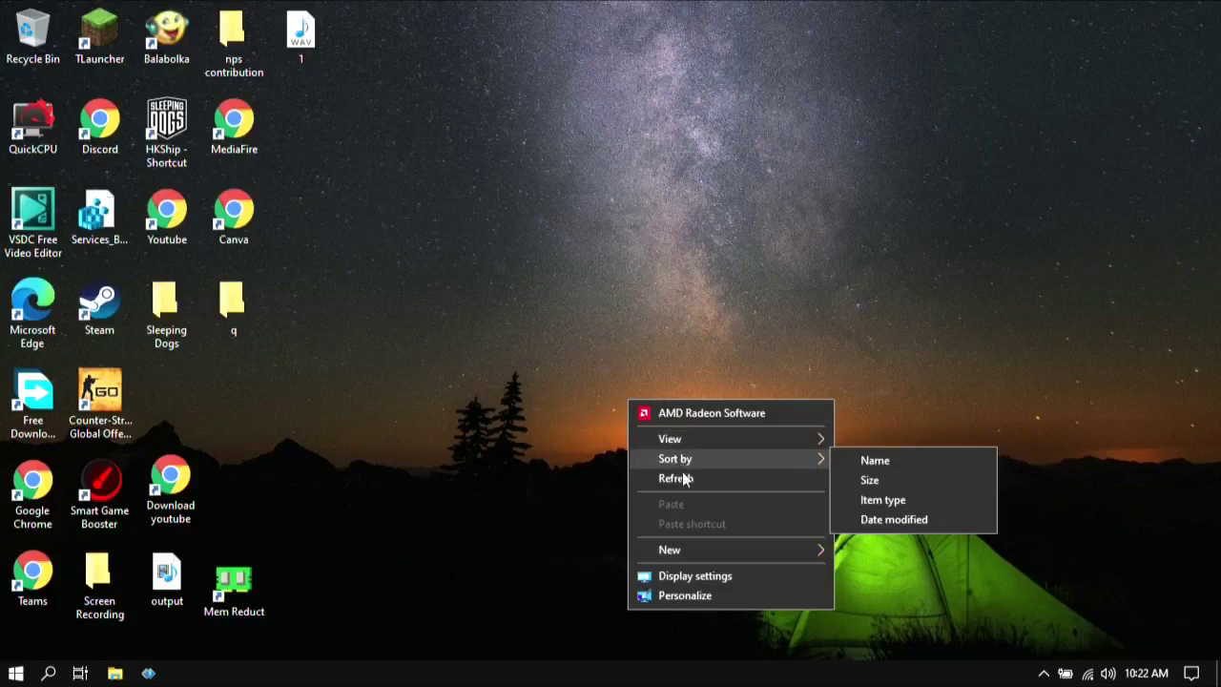
{"action": "left_click", "coordinate": [667, 475]}
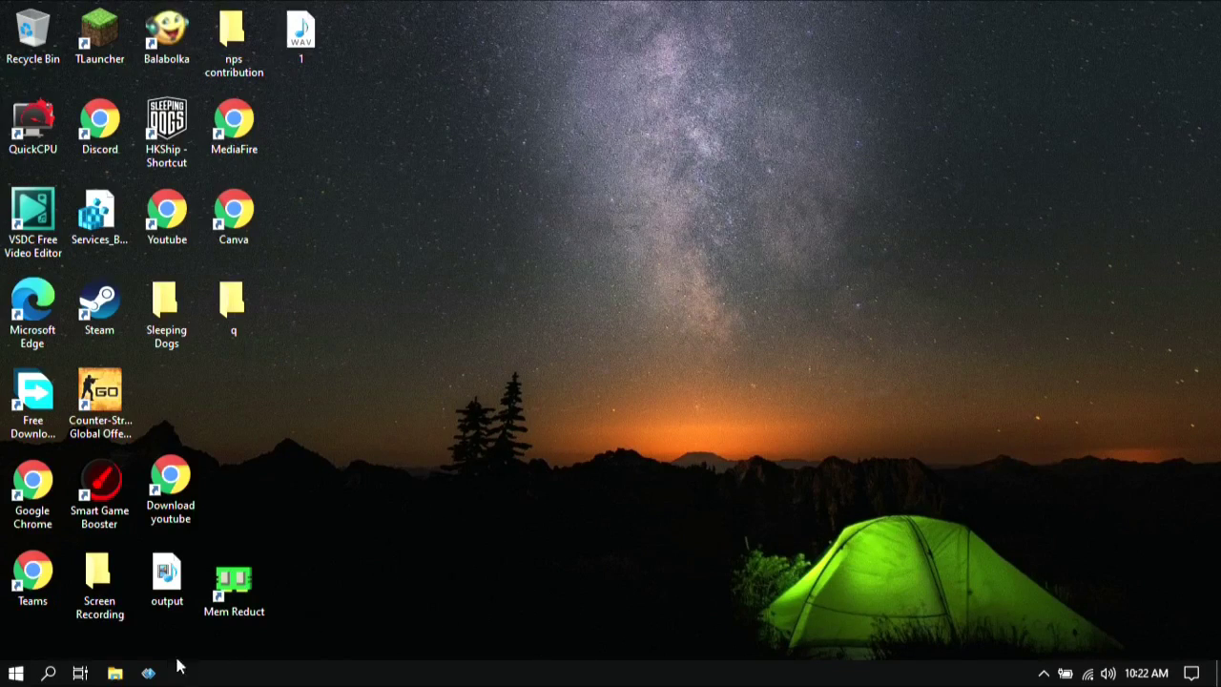
In the Windows (C:) drive's properties, keep content indexing of its files turned off, apply the setting and close File Explorer.
{"action": "left_click", "coordinate": [115, 672]}
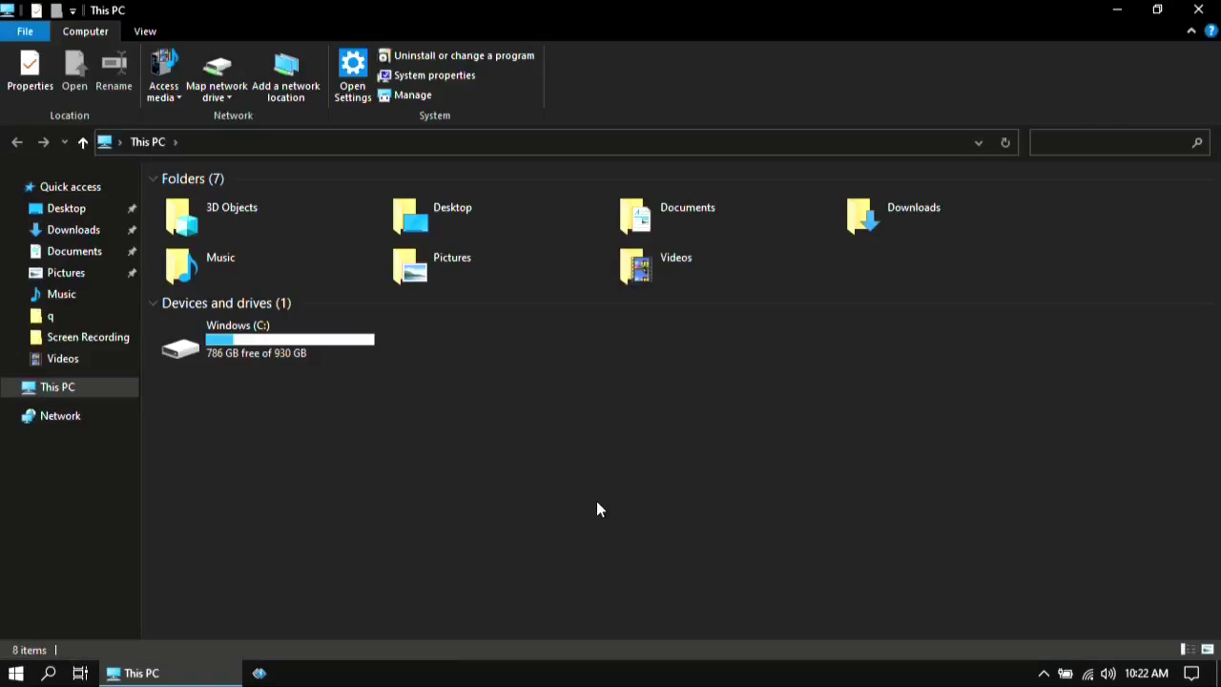
{"action": "left_click", "coordinate": [257, 346]}
{"action": "right_click", "coordinate": [255, 345]}
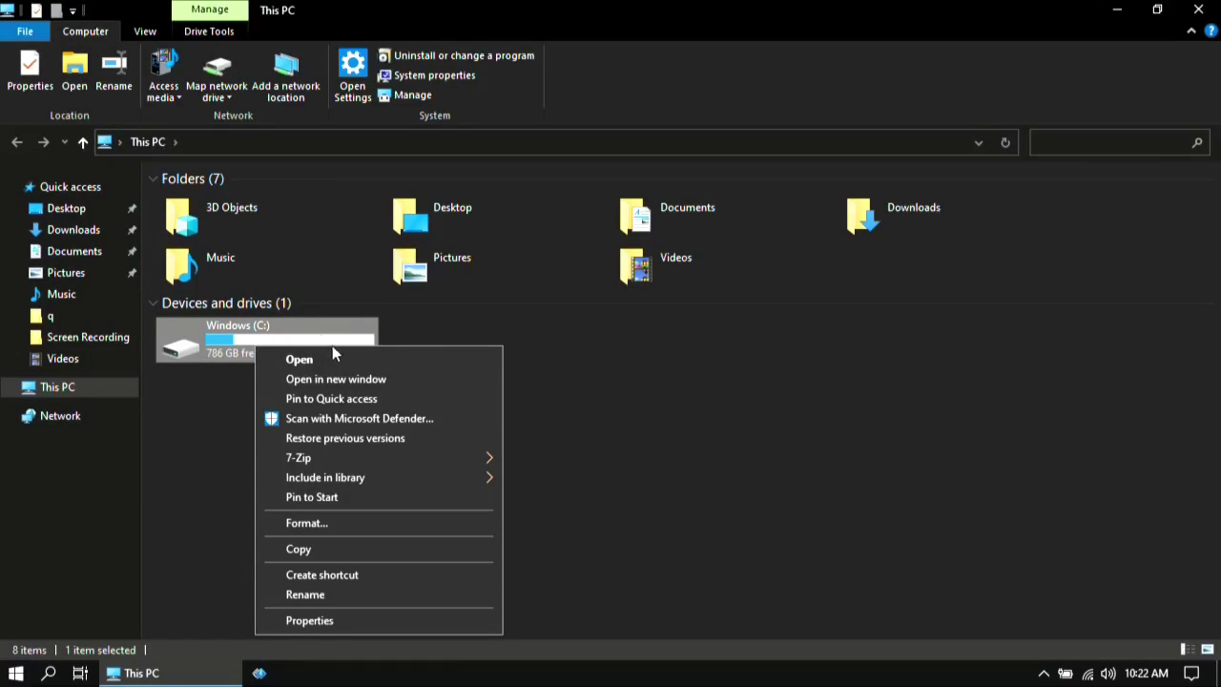
{"action": "left_click", "coordinate": [392, 619]}
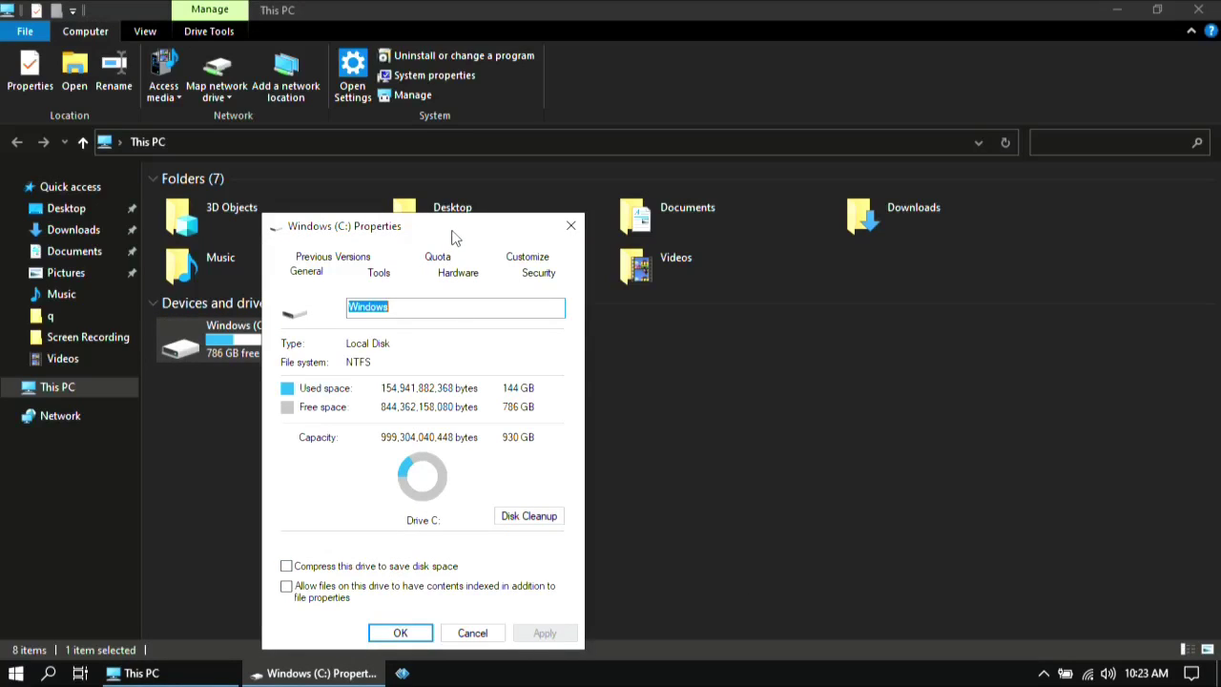
{"action": "left_click_drag", "start_coordinate": [454, 236], "coordinate": [527, 164]}
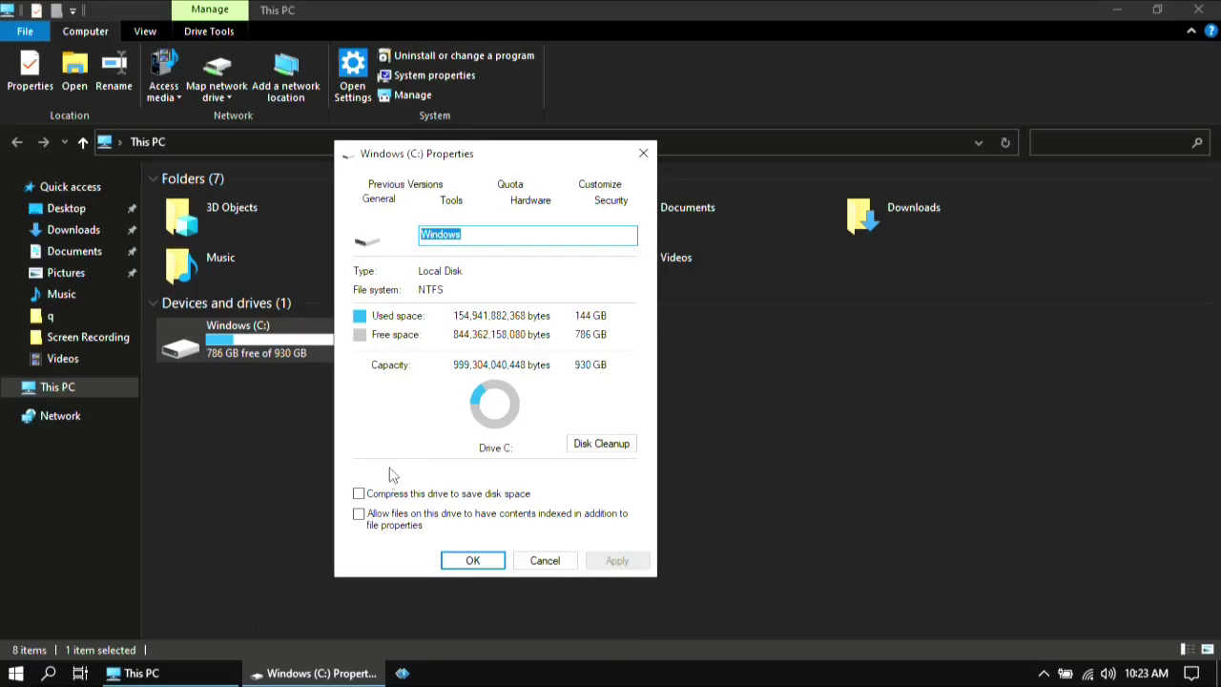
{"action": "left_click", "coordinate": [364, 519]}
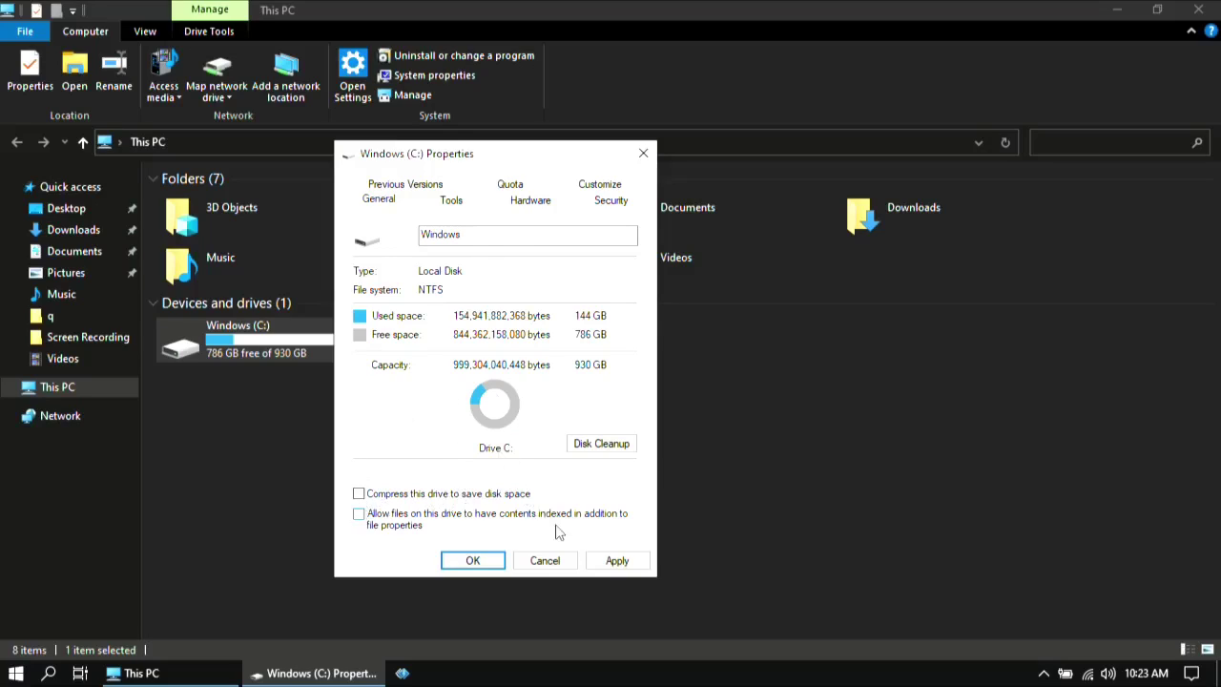
{"action": "left_click", "coordinate": [610, 563]}
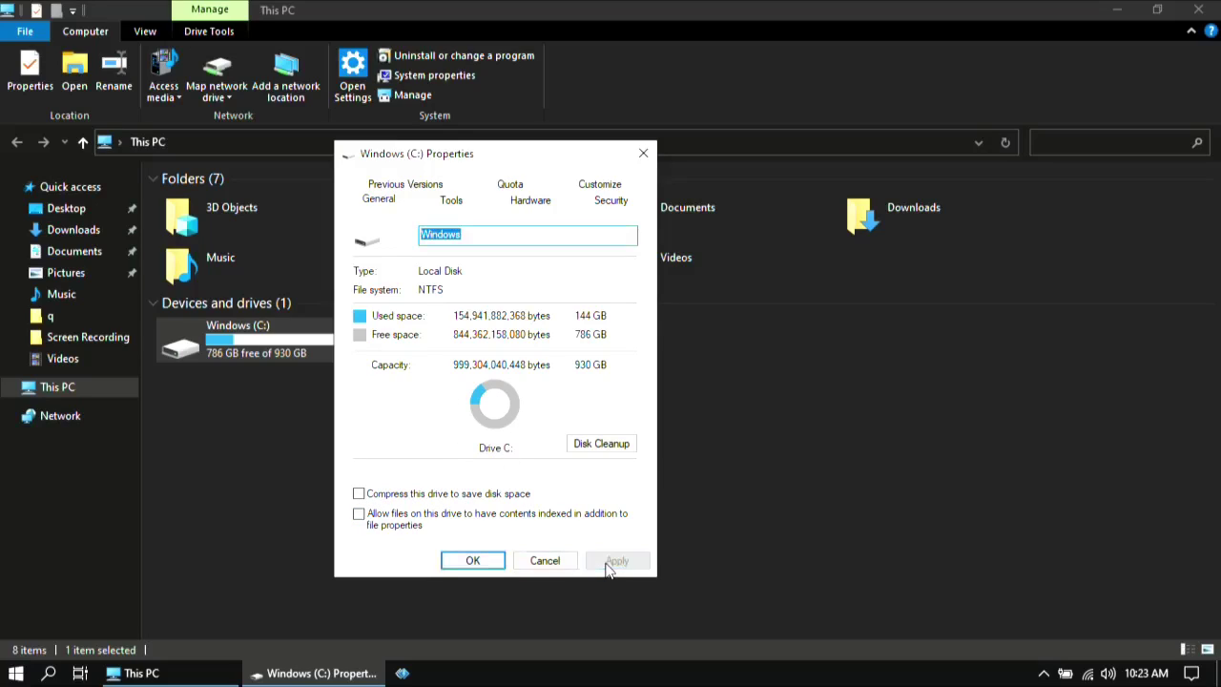
{"action": "left_click", "coordinate": [471, 561]}
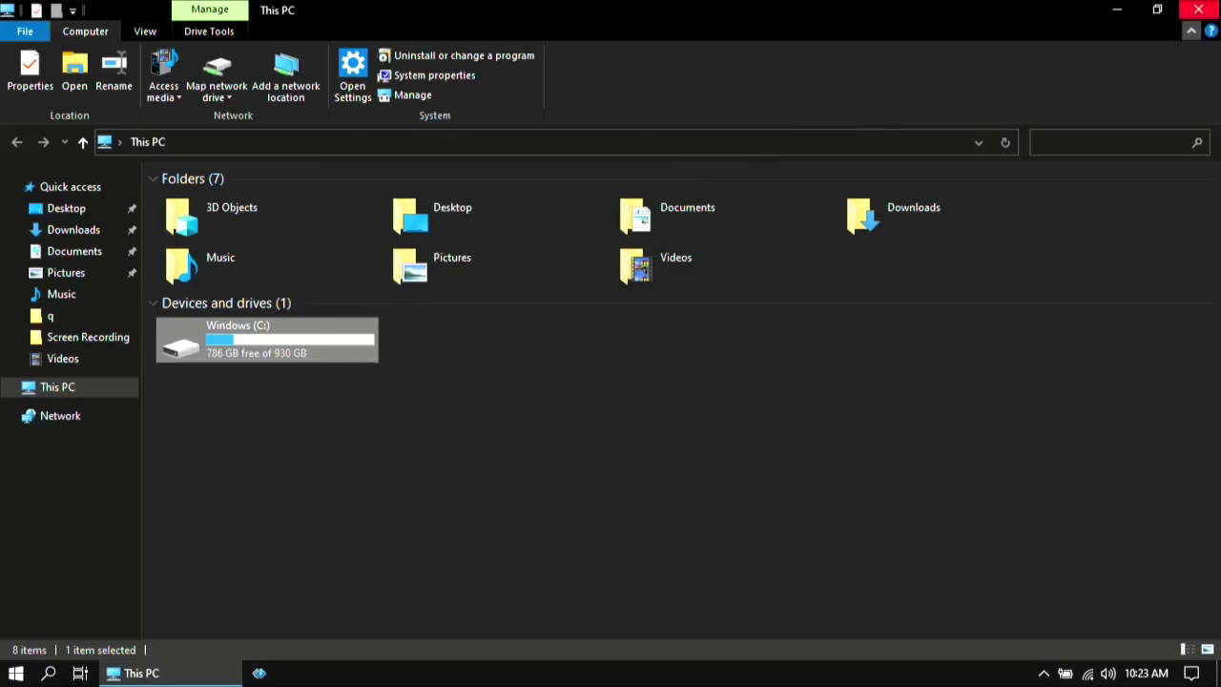
{"action": "left_click", "coordinate": [1198, 10]}
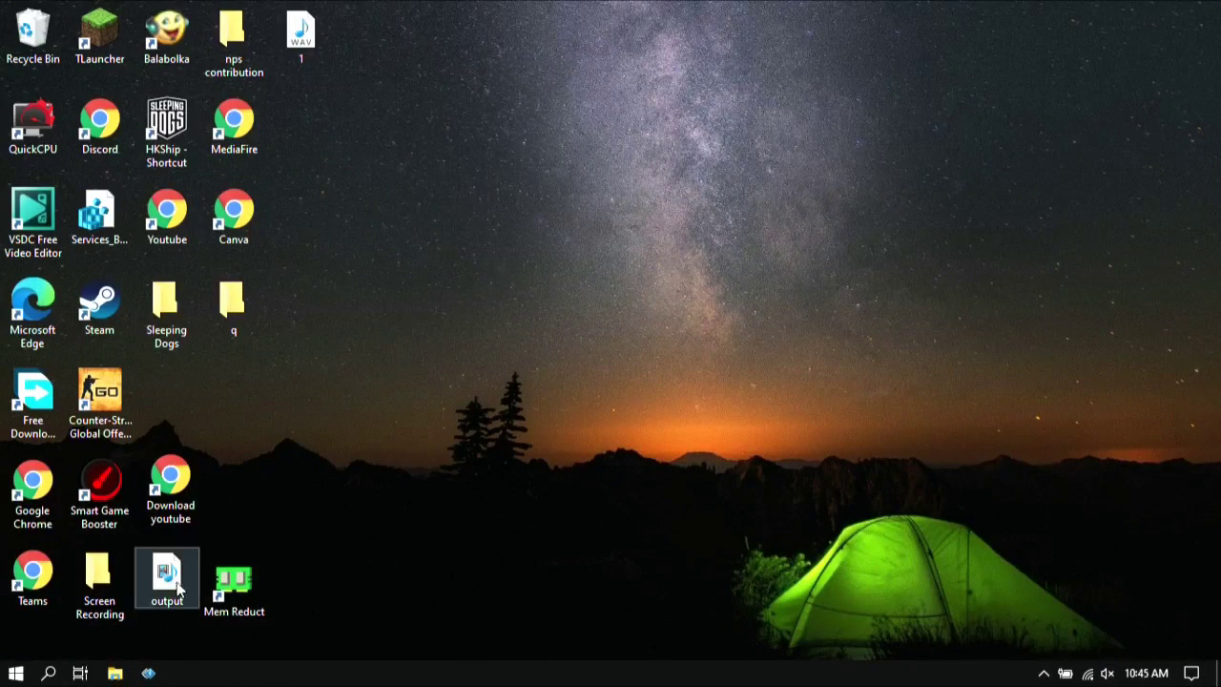
Browse to the Steam folder inside Program Files (x86) on the Windows (C:) drive.
{"action": "left_click", "coordinate": [121, 675]}
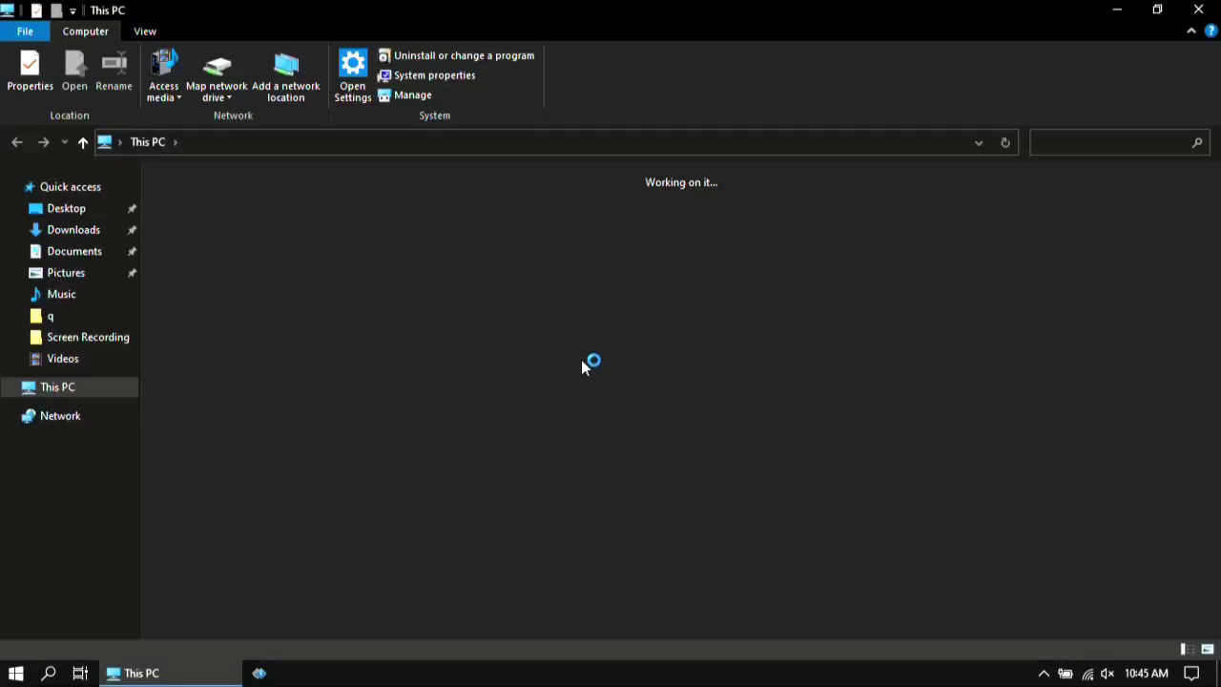
{"action": "double_click", "coordinate": [245, 357]}
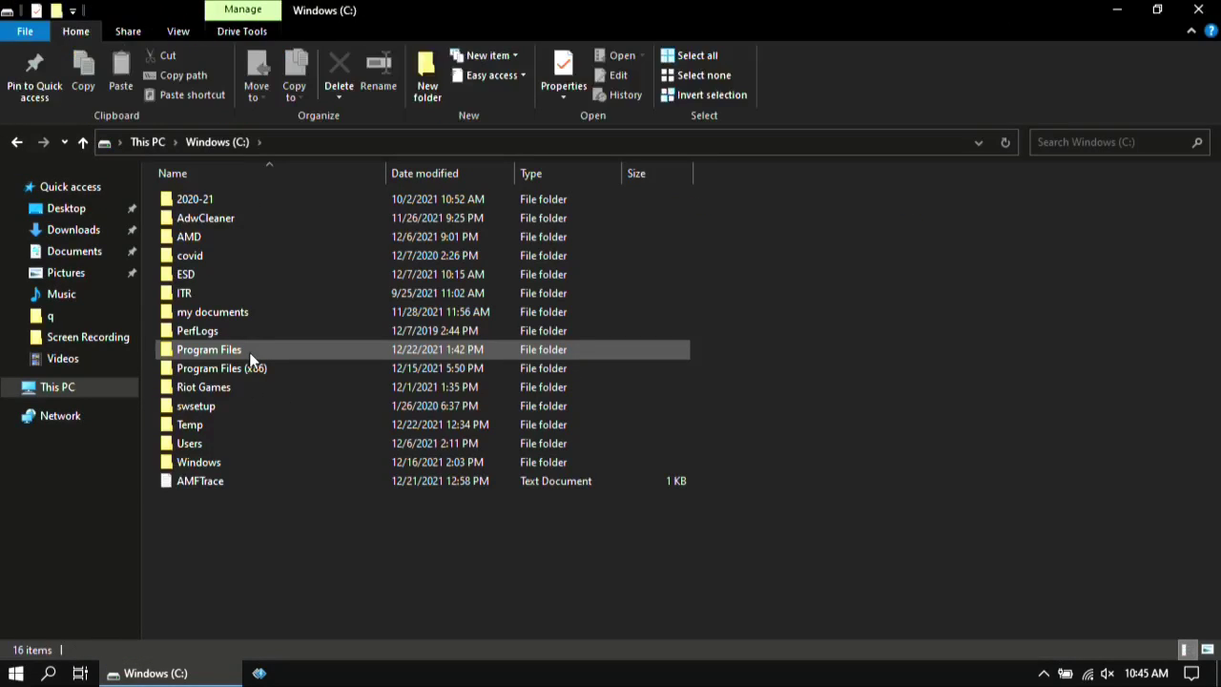
{"action": "double_click", "coordinate": [253, 368]}
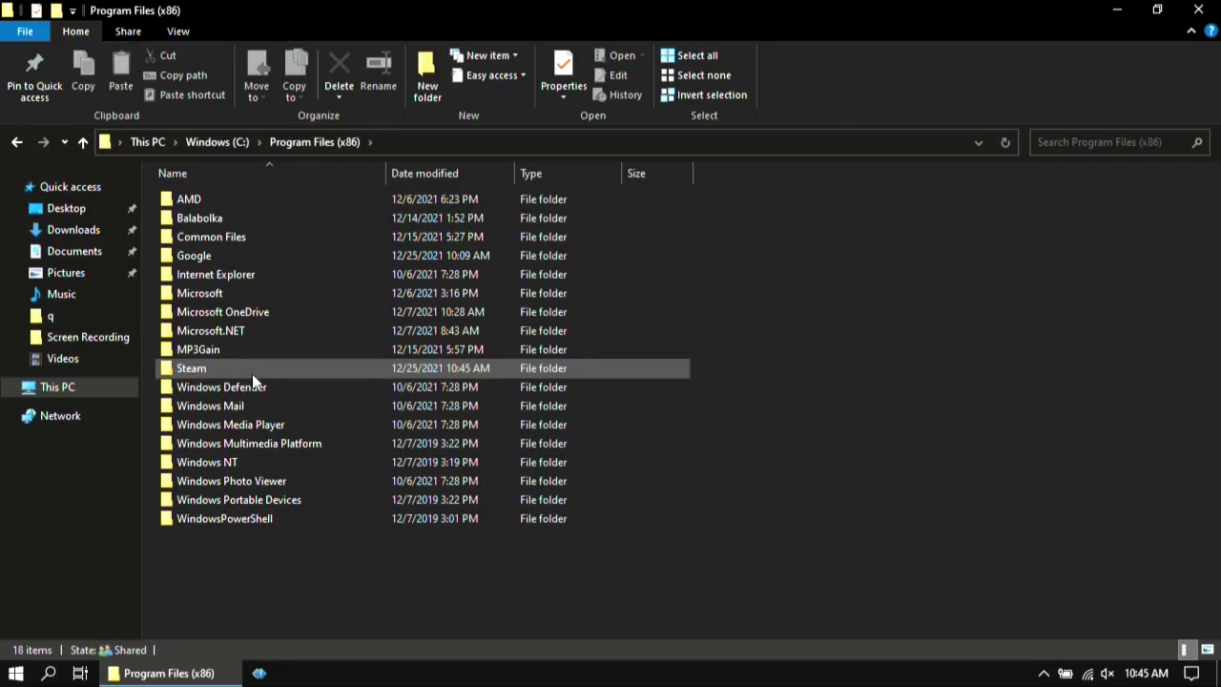
{"action": "double_click", "coordinate": [198, 363]}
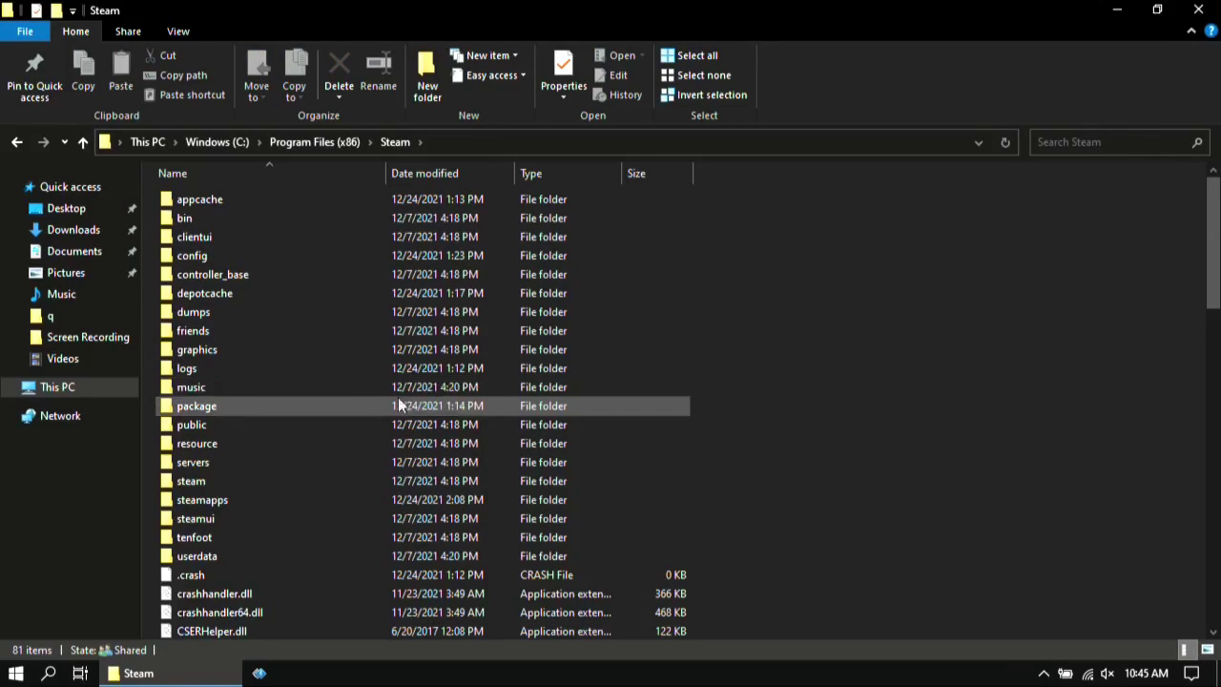
Create a shortcut to the steam application in the Steam folder.
{"action": "scroll", "coordinate": [228, 405], "scroll_direction": "down", "scroll_amount": 9}
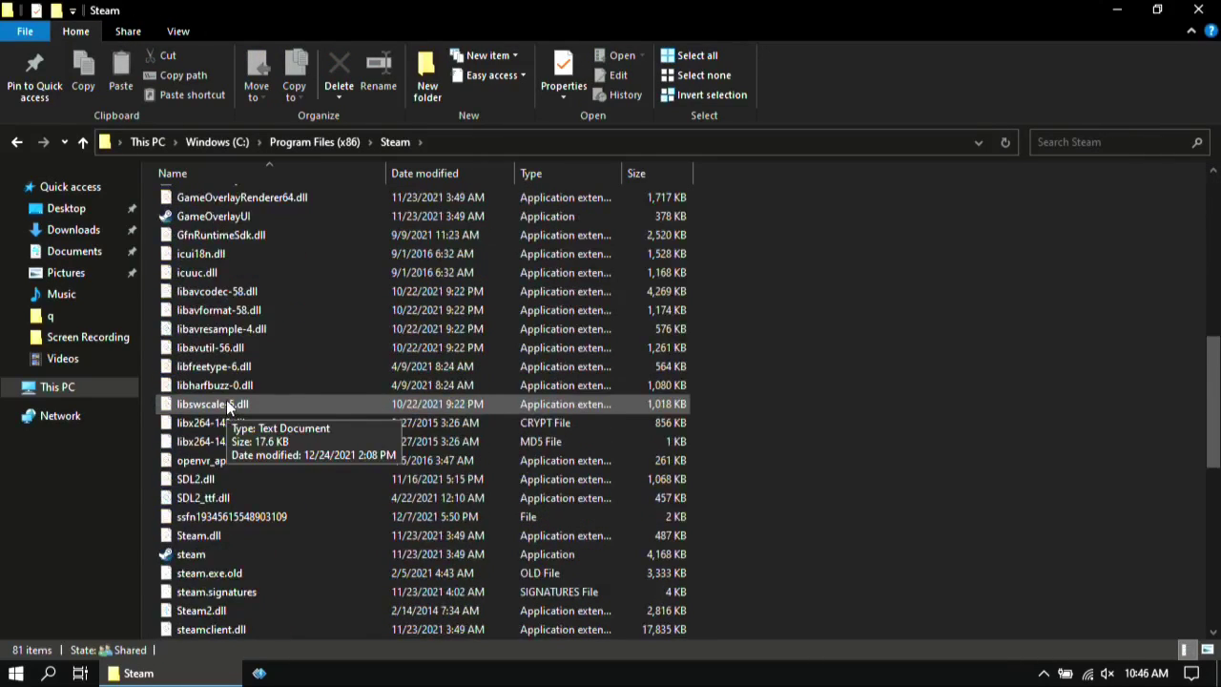
{"action": "scroll", "coordinate": [229, 420], "scroll_direction": "down", "scroll_amount": 3}
{"action": "left_click", "coordinate": [239, 444]}
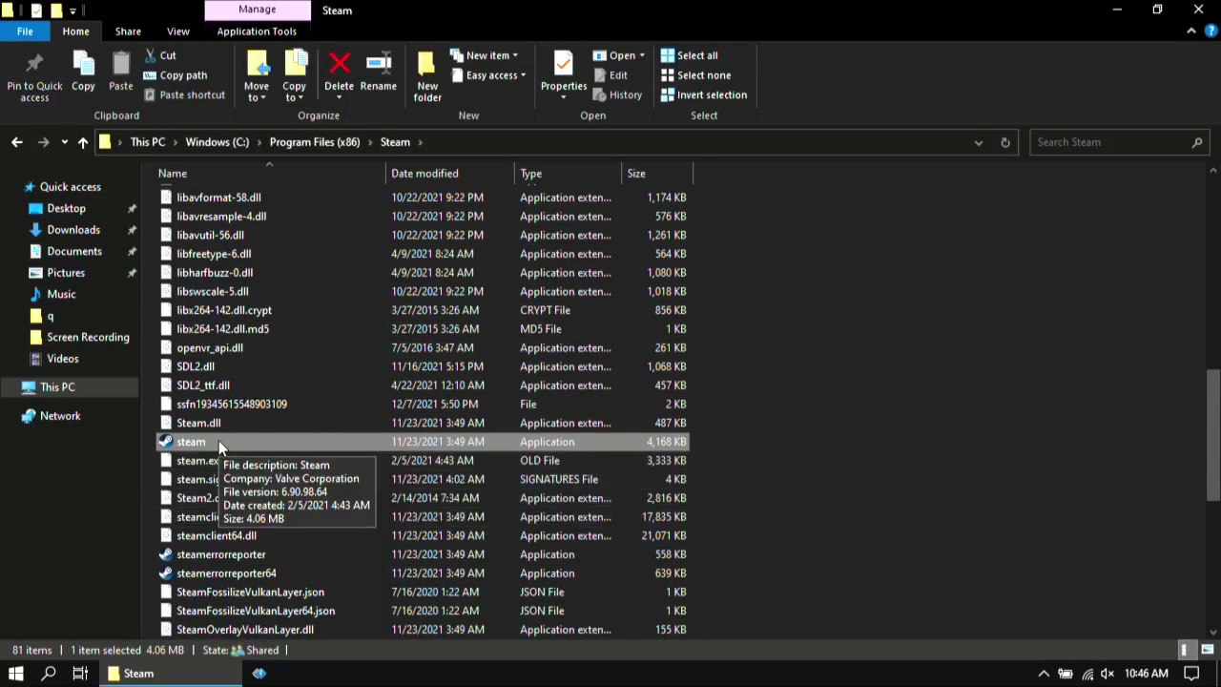
{"action": "right_click", "coordinate": [219, 440]}
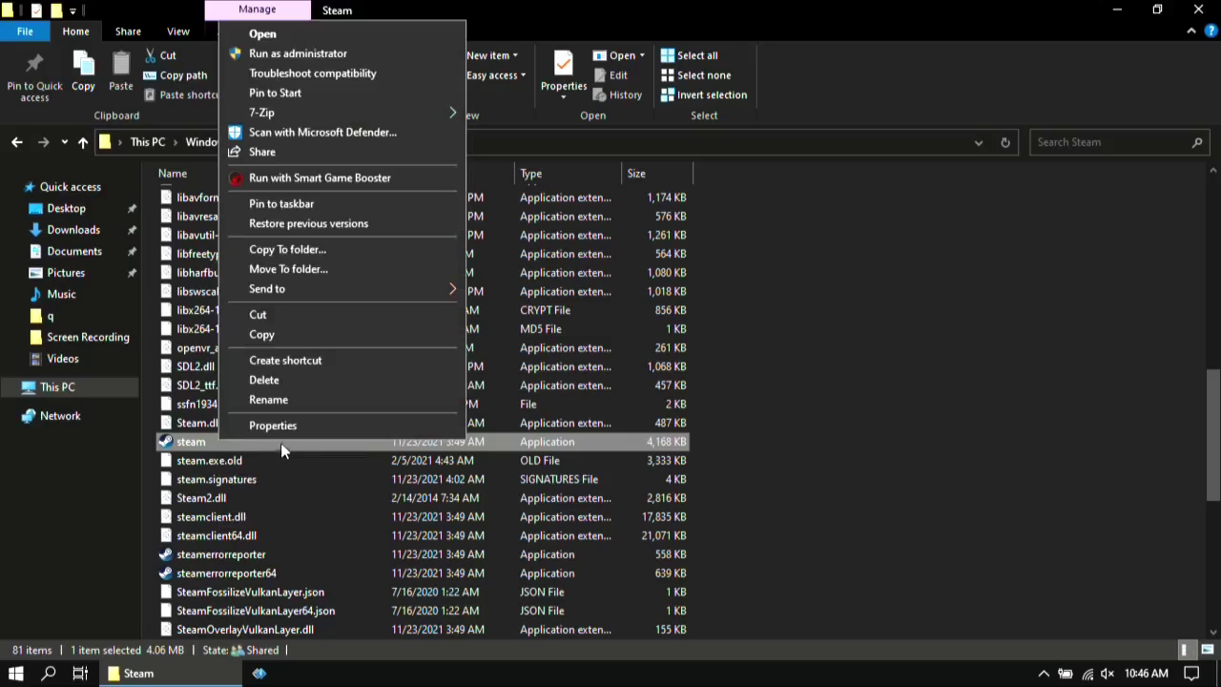
{"action": "left_click", "coordinate": [307, 363]}
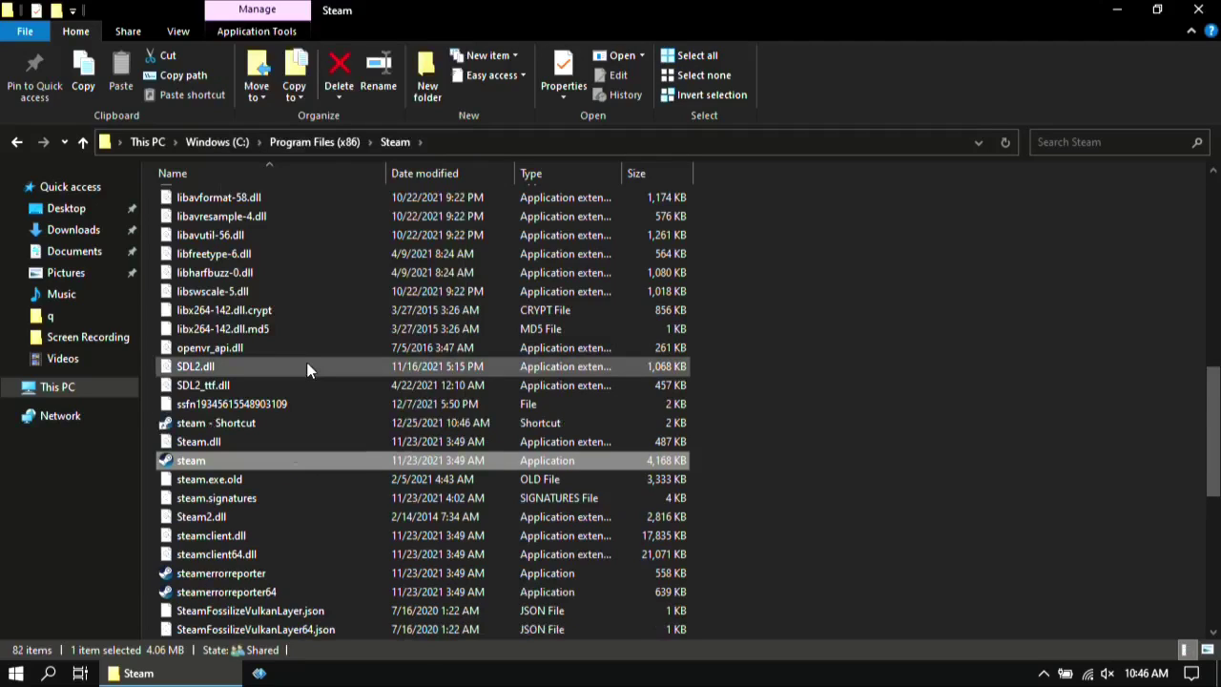
Append the copied launch parameters, ending in -noverifyfiles -nocache -nodircheck -noaafonts, to the steam shortcut's target, apply them and close the folder.
{"action": "left_click", "coordinate": [293, 418]}
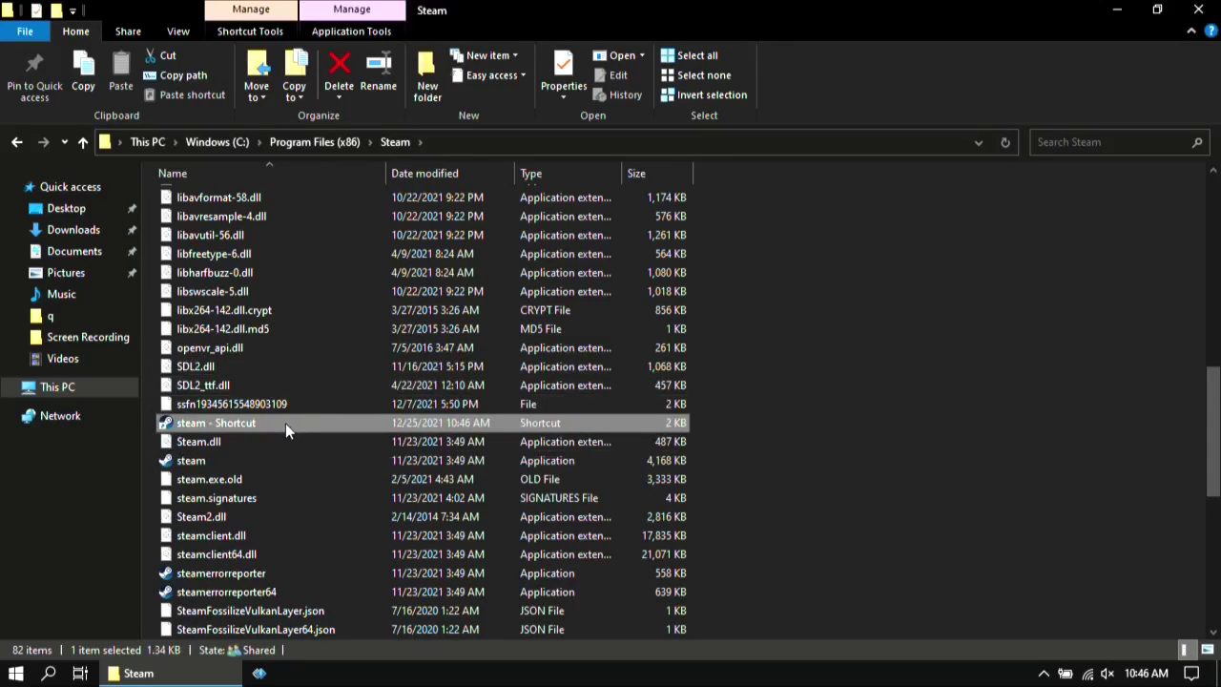
{"action": "right_click", "coordinate": [285, 422]}
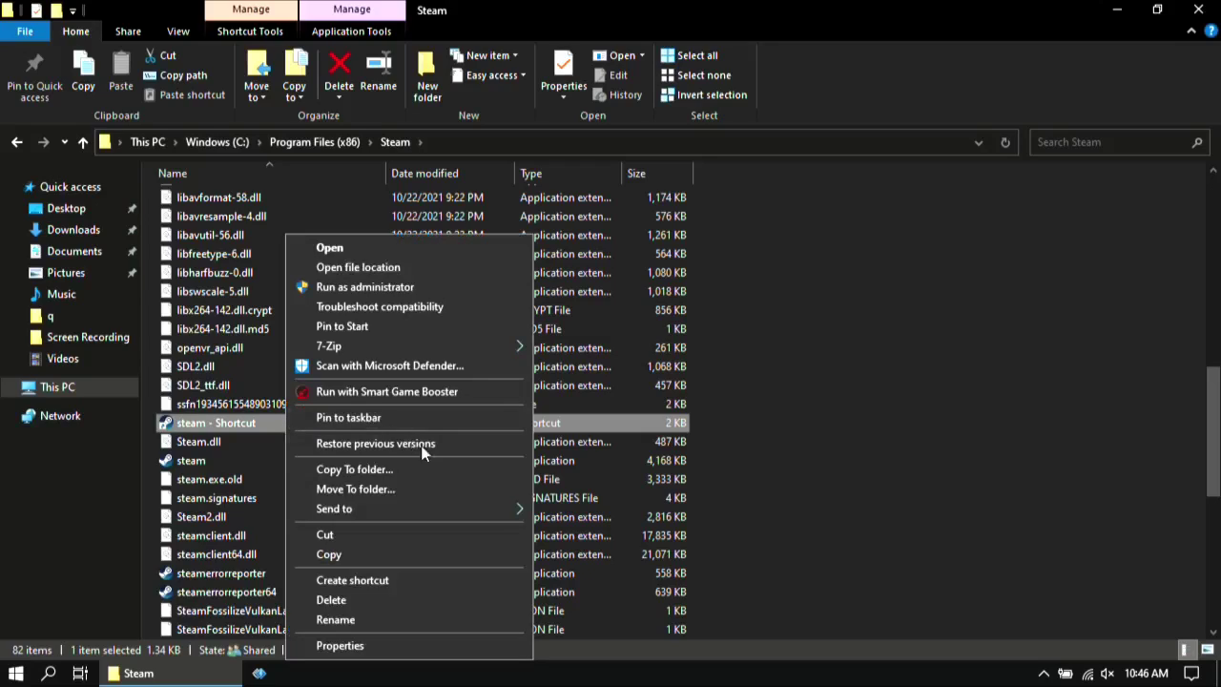
{"action": "left_click", "coordinate": [450, 647]}
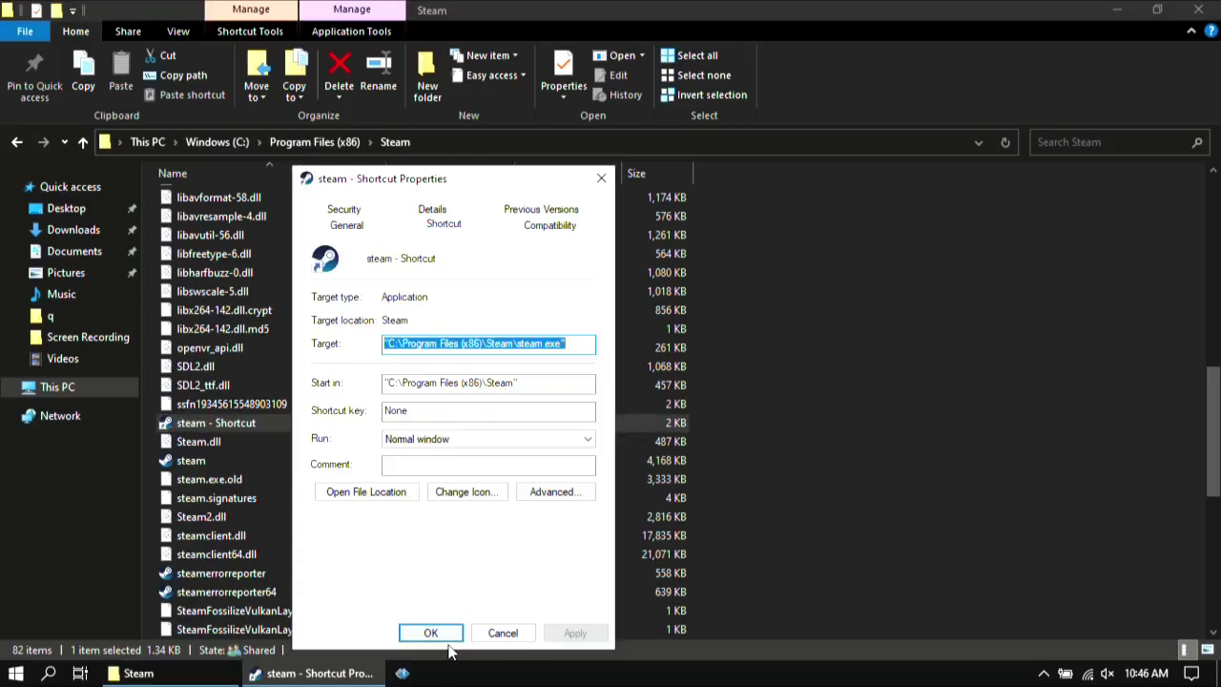
{"action": "left_click", "coordinate": [570, 342]}
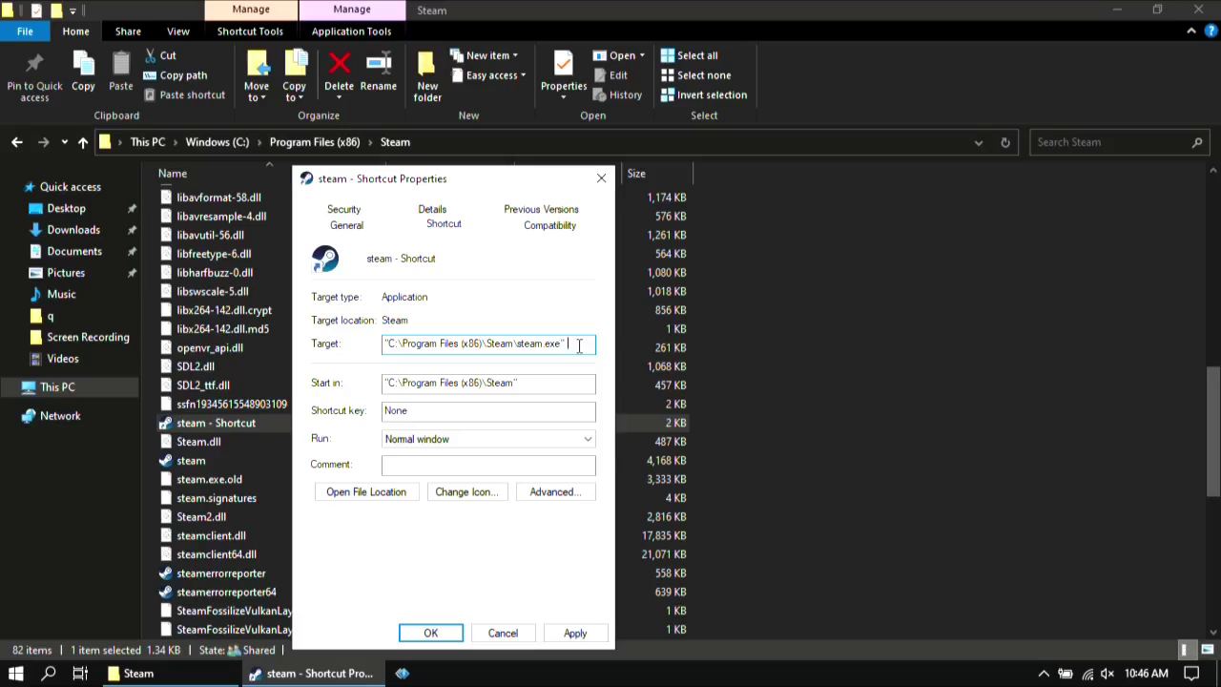
{"action": "key", "text": "ctrl+v"}
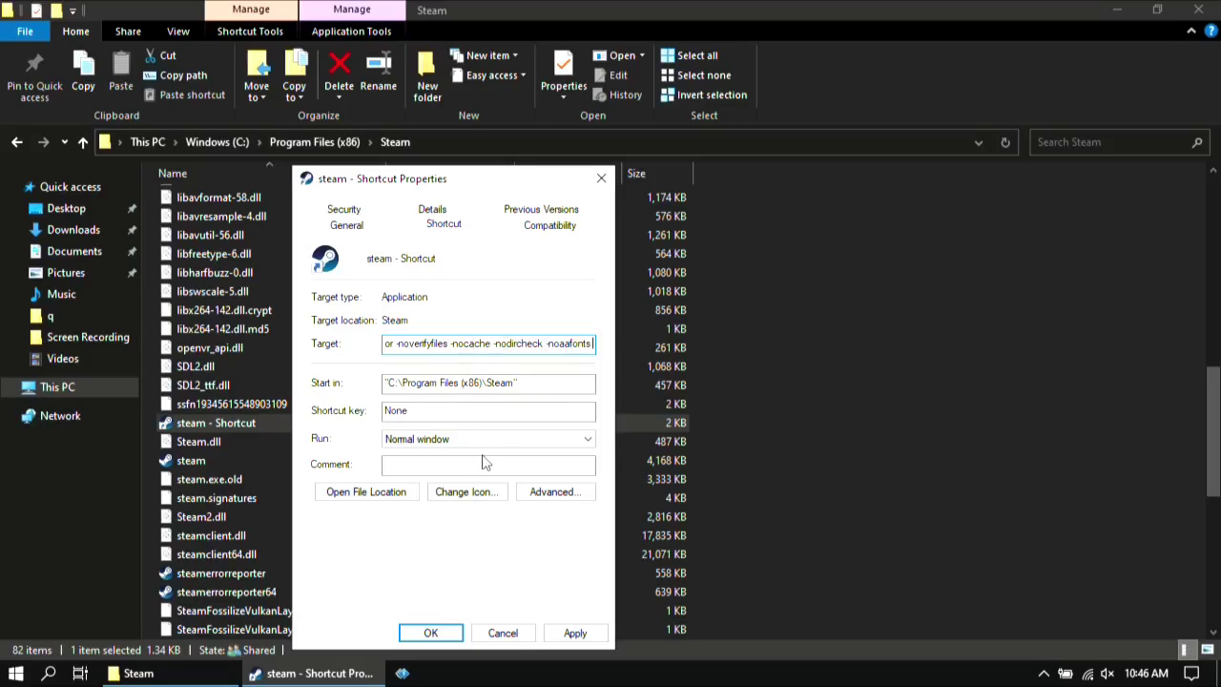
{"action": "left_click", "coordinate": [580, 635]}
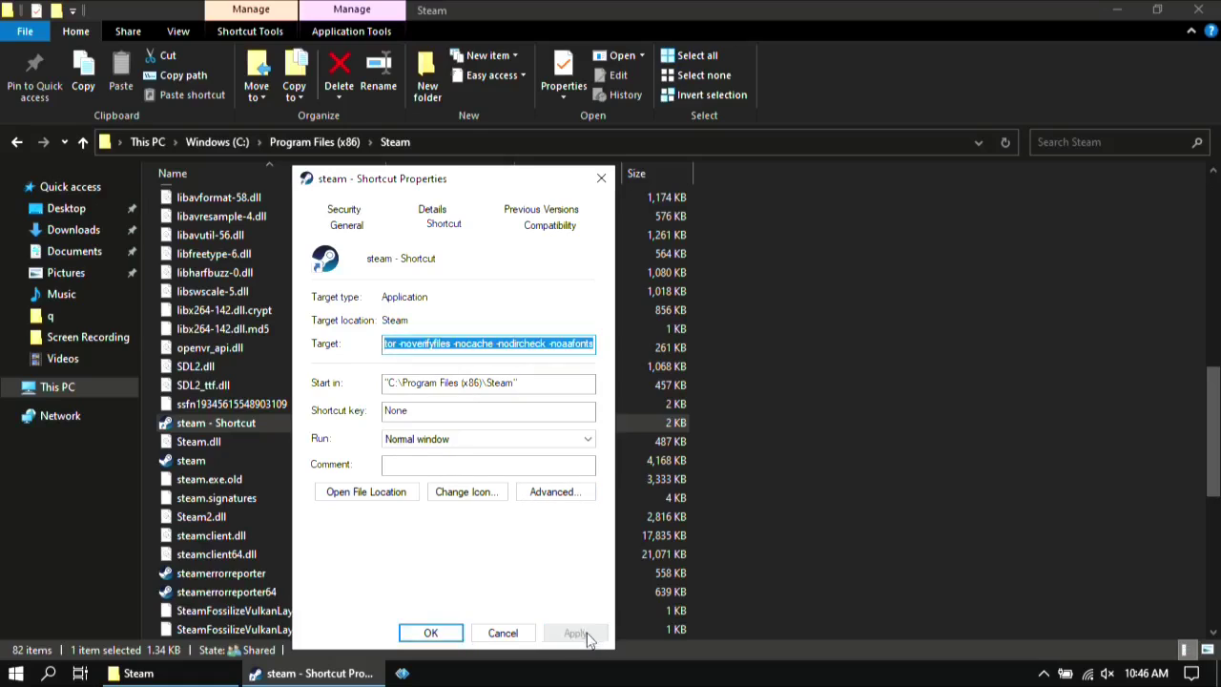
{"action": "left_click", "coordinate": [425, 633]}
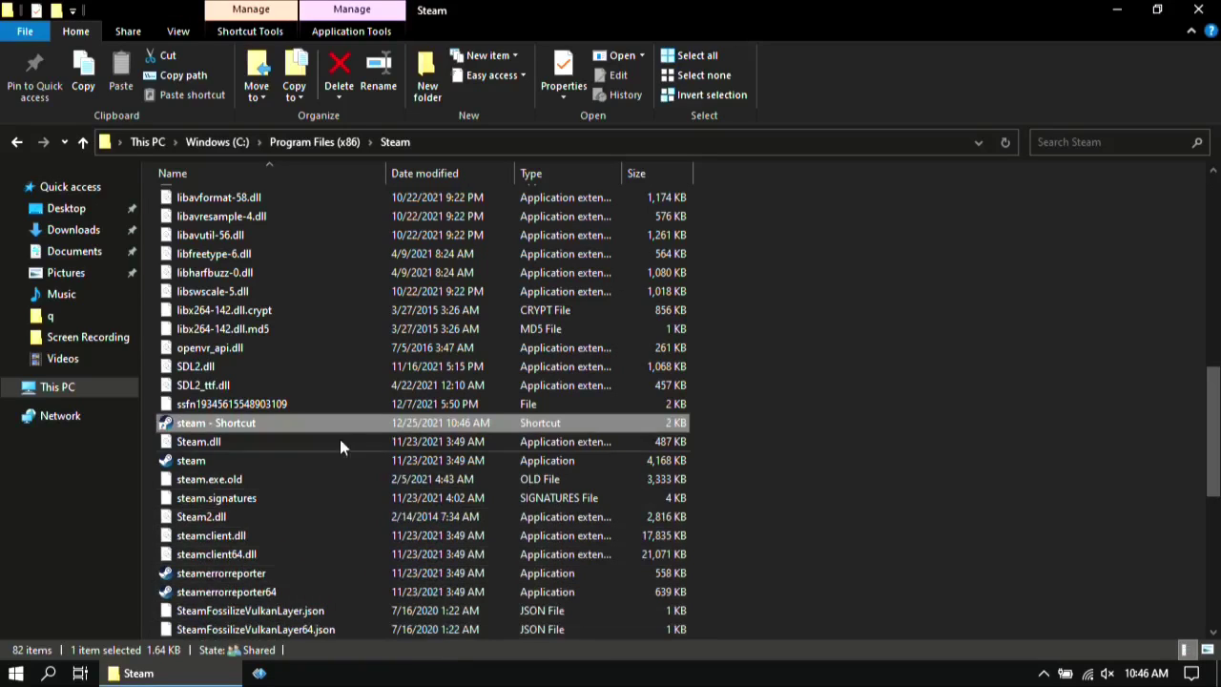
{"action": "left_click", "coordinate": [1198, 10]}
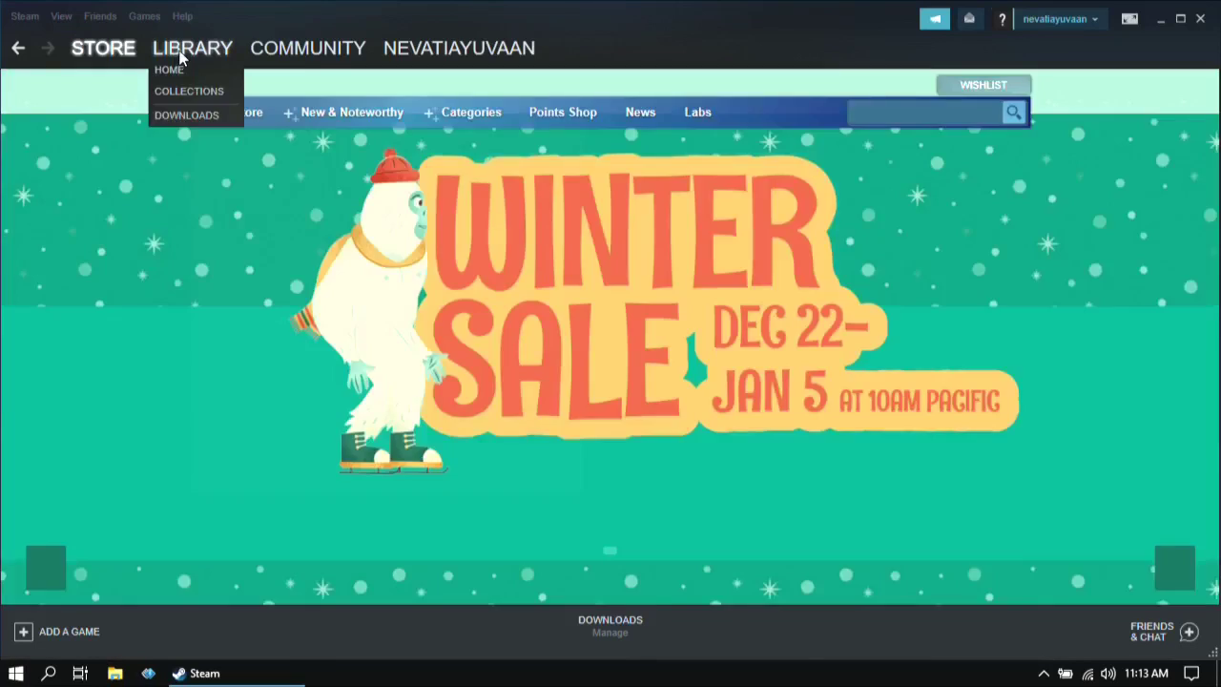
In the Steam library, browse the local files of Counter-Strike: Global Offensive.
{"action": "left_click", "coordinate": [182, 58]}
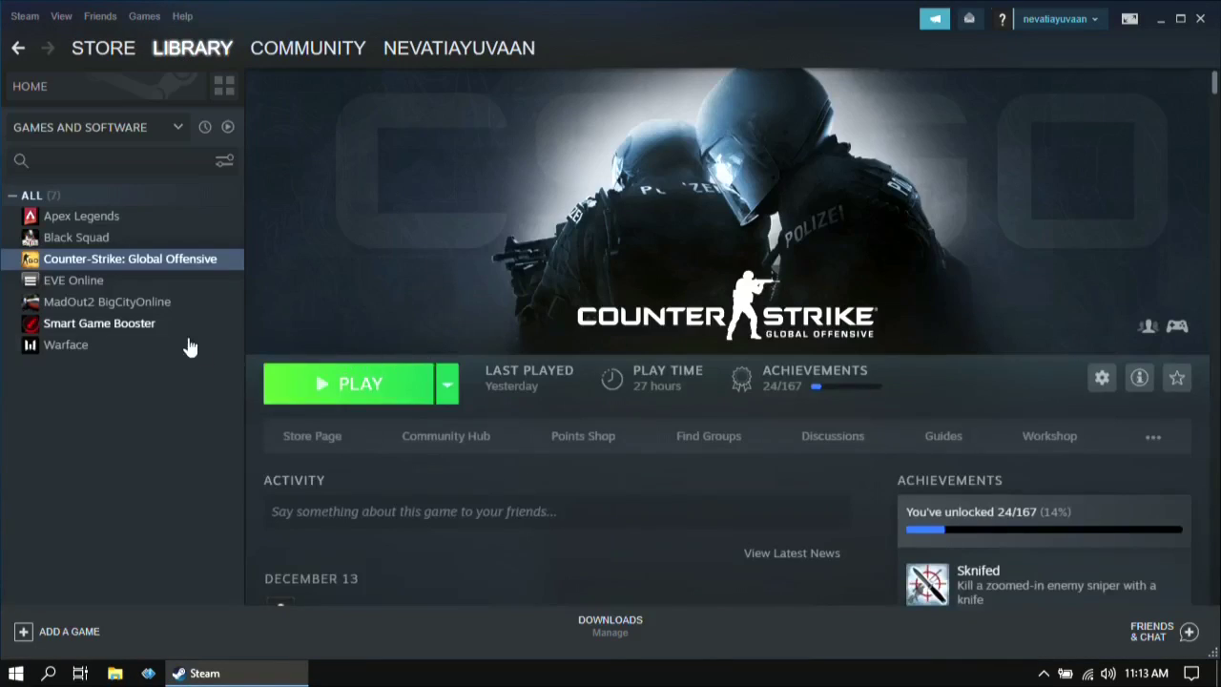
{"action": "right_click", "coordinate": [158, 255]}
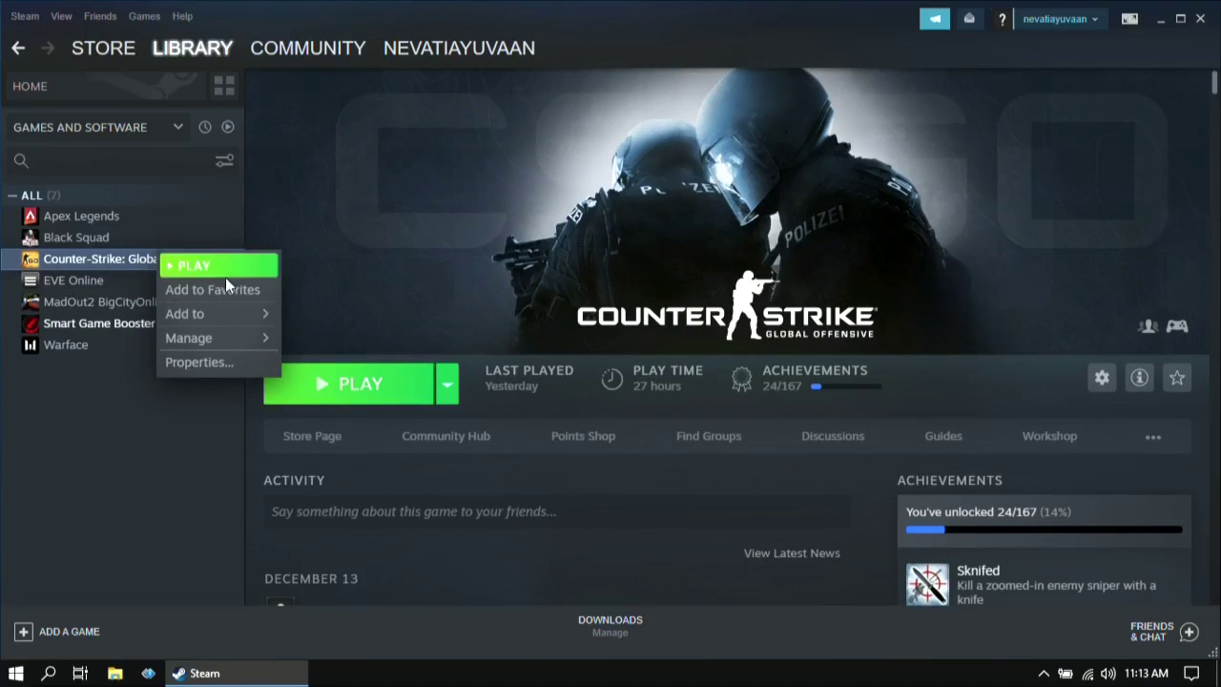
{"action": "mouse_move", "coordinate": [252, 337]}
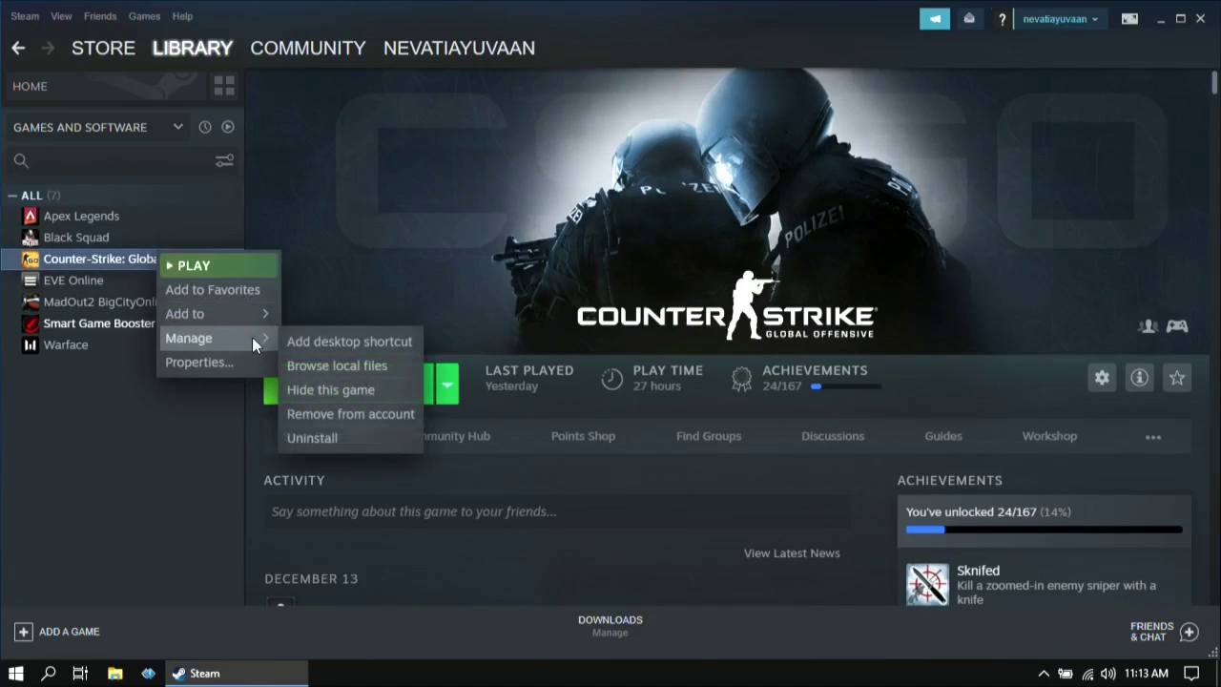
{"action": "left_click", "coordinate": [308, 363]}
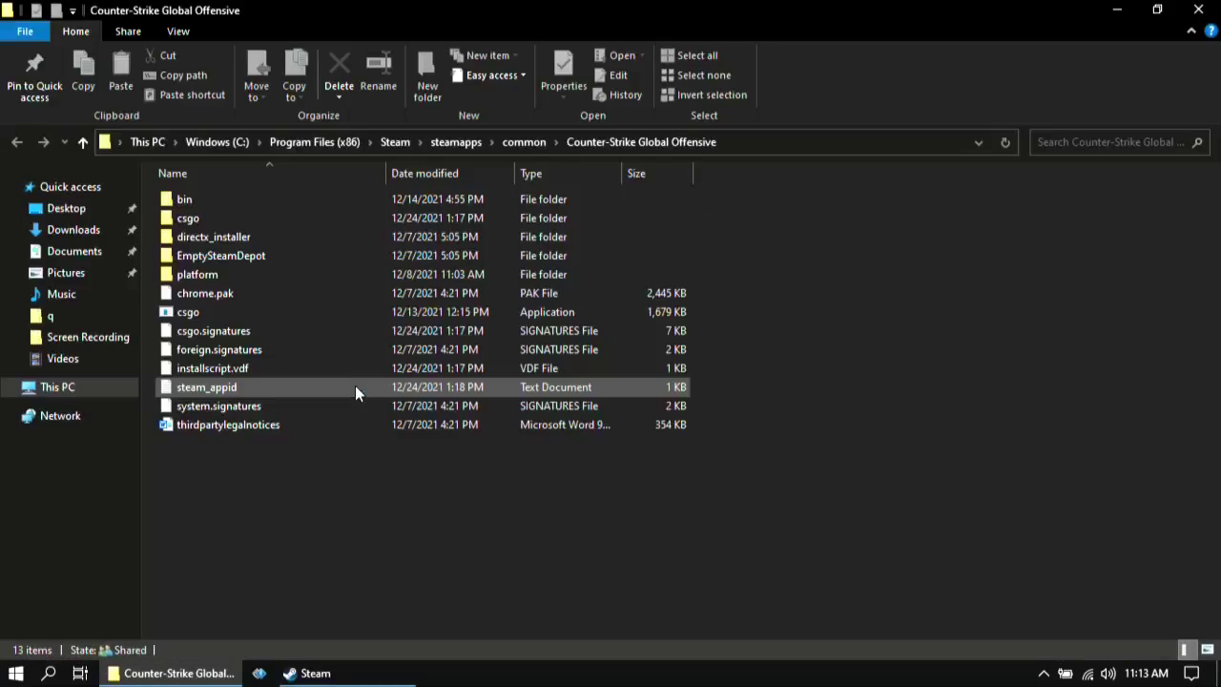
Open the compatibility properties of the csgo application and disable fullscreen optimizations.
{"action": "left_click", "coordinate": [194, 315]}
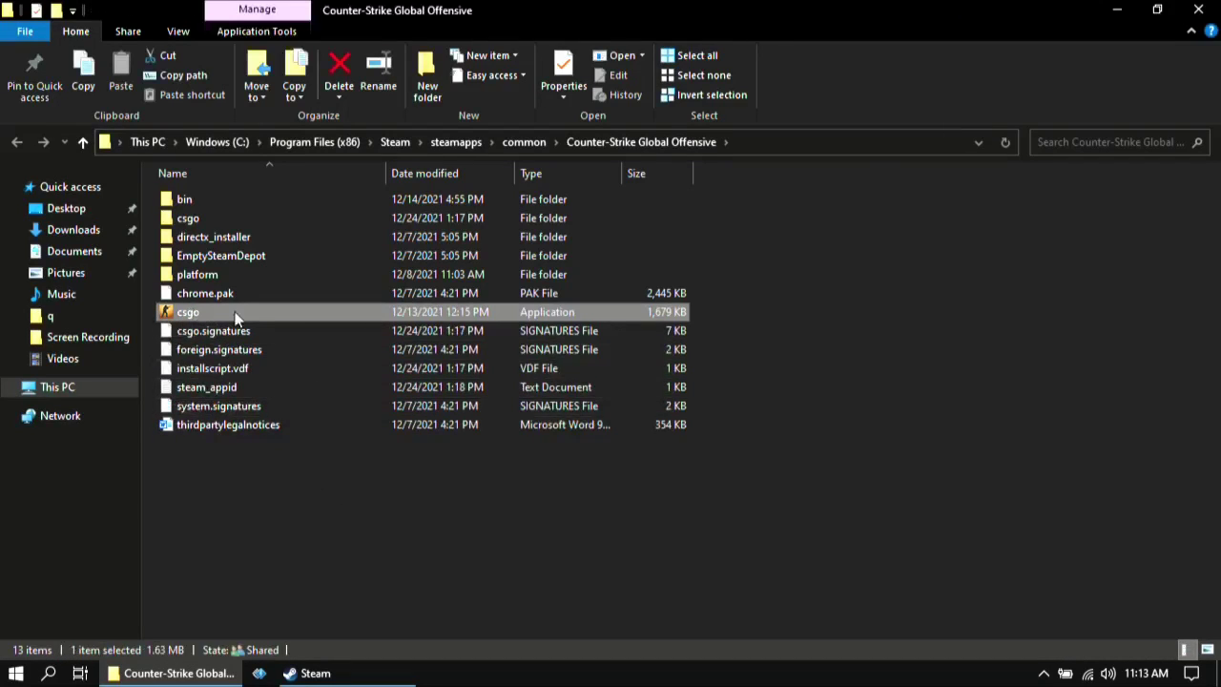
{"action": "right_click", "coordinate": [188, 316]}
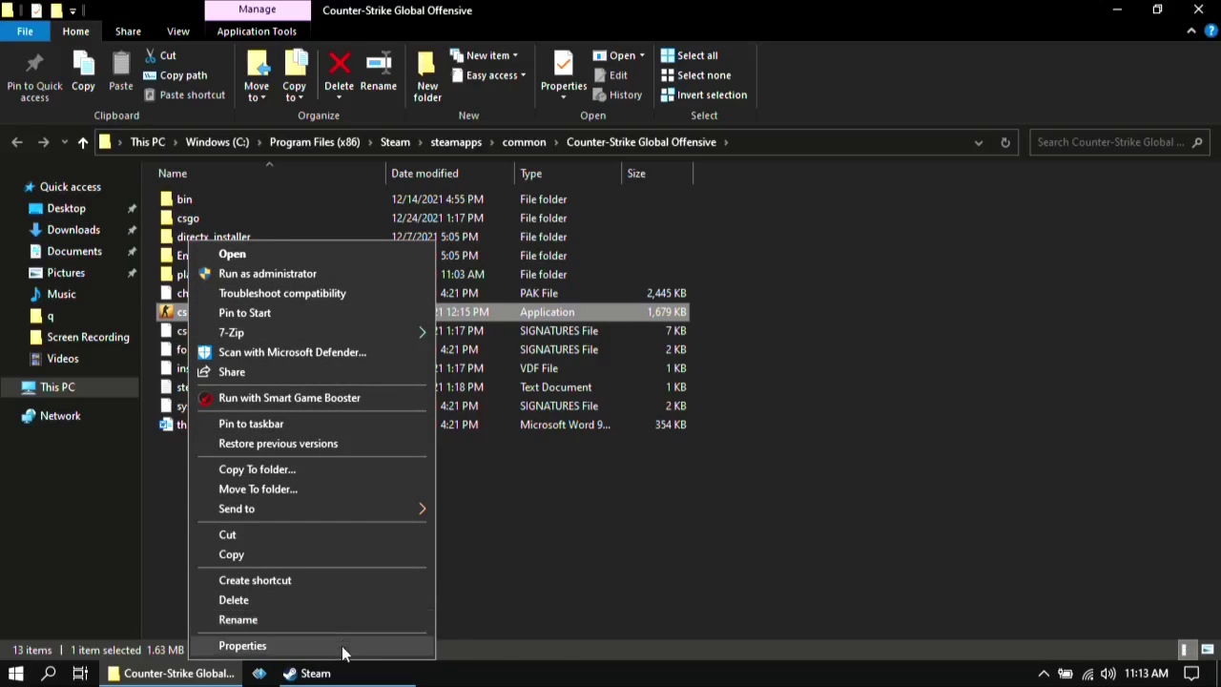
{"action": "left_click", "coordinate": [243, 645]}
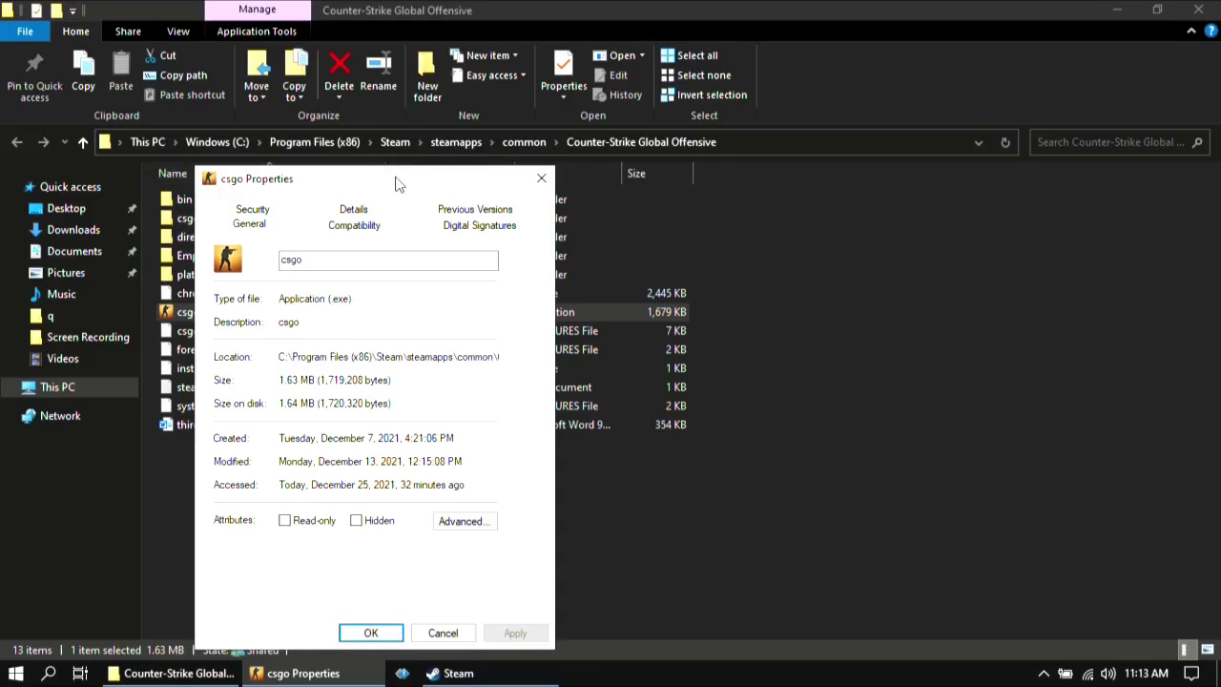
{"action": "left_click_drag", "start_coordinate": [398, 183], "coordinate": [465, 111]}
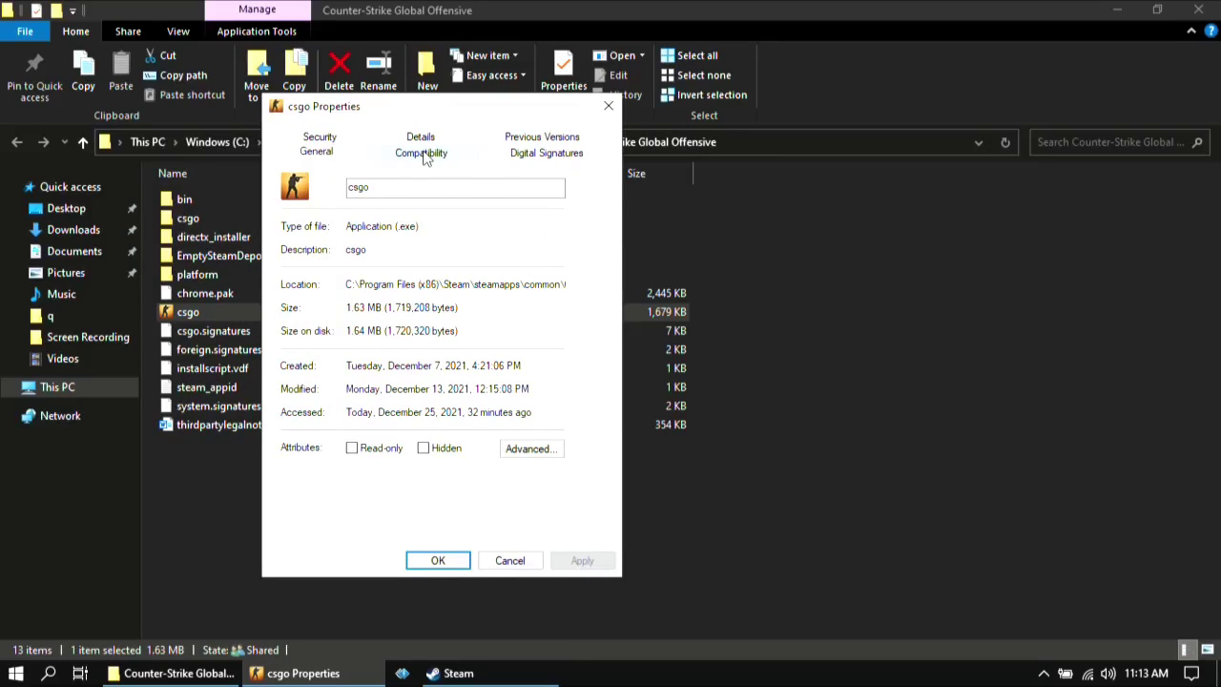
{"action": "left_click", "coordinate": [422, 154]}
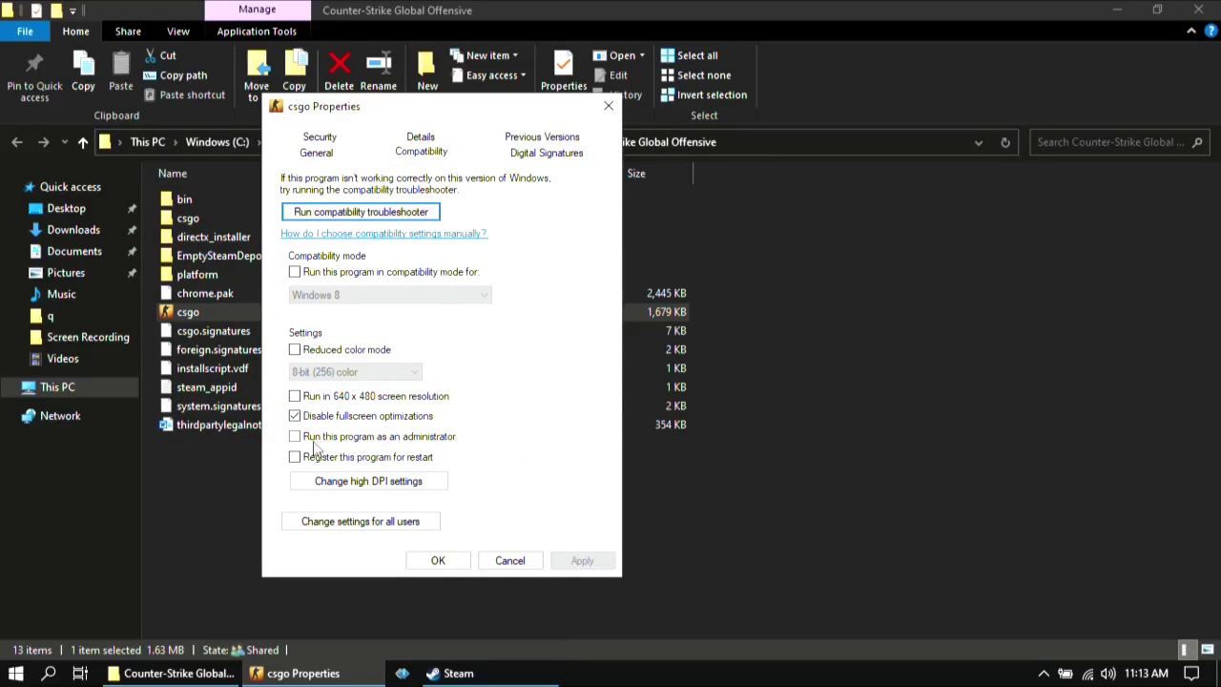
{"action": "left_click", "coordinate": [295, 417]}
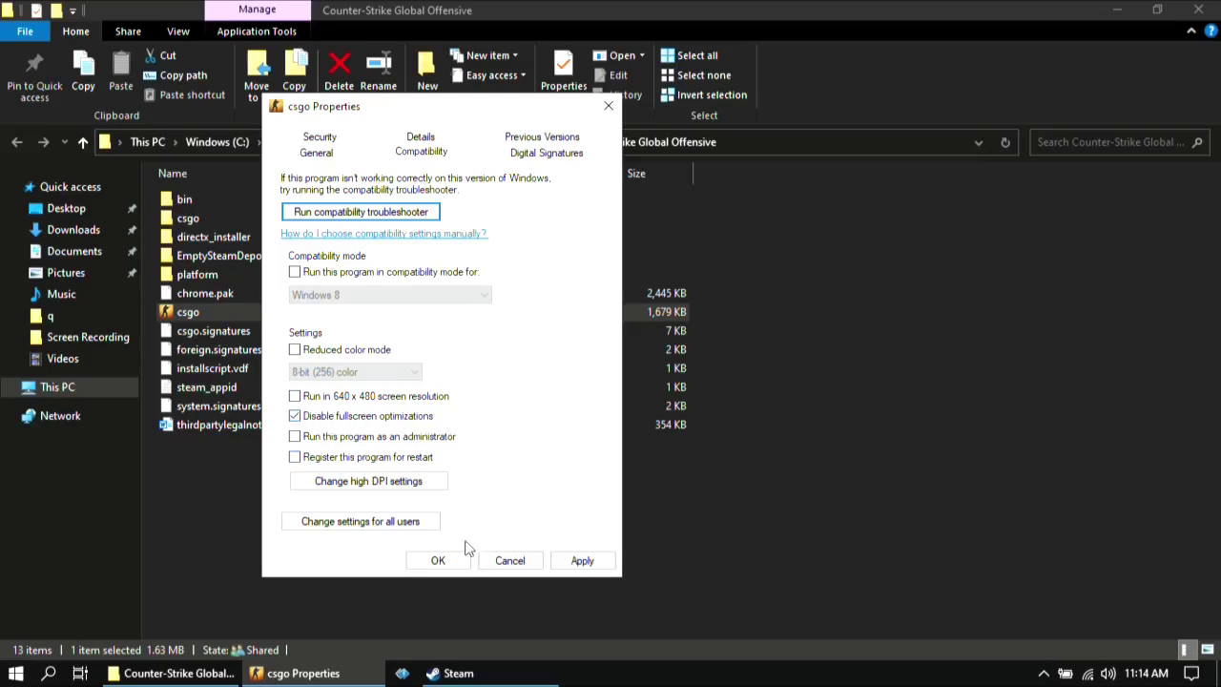
Override csgo's high DPI scaling behavior with scaling performed by Application, apply the properties, and close the folder and Steam windows.
{"action": "left_click", "coordinate": [361, 482]}
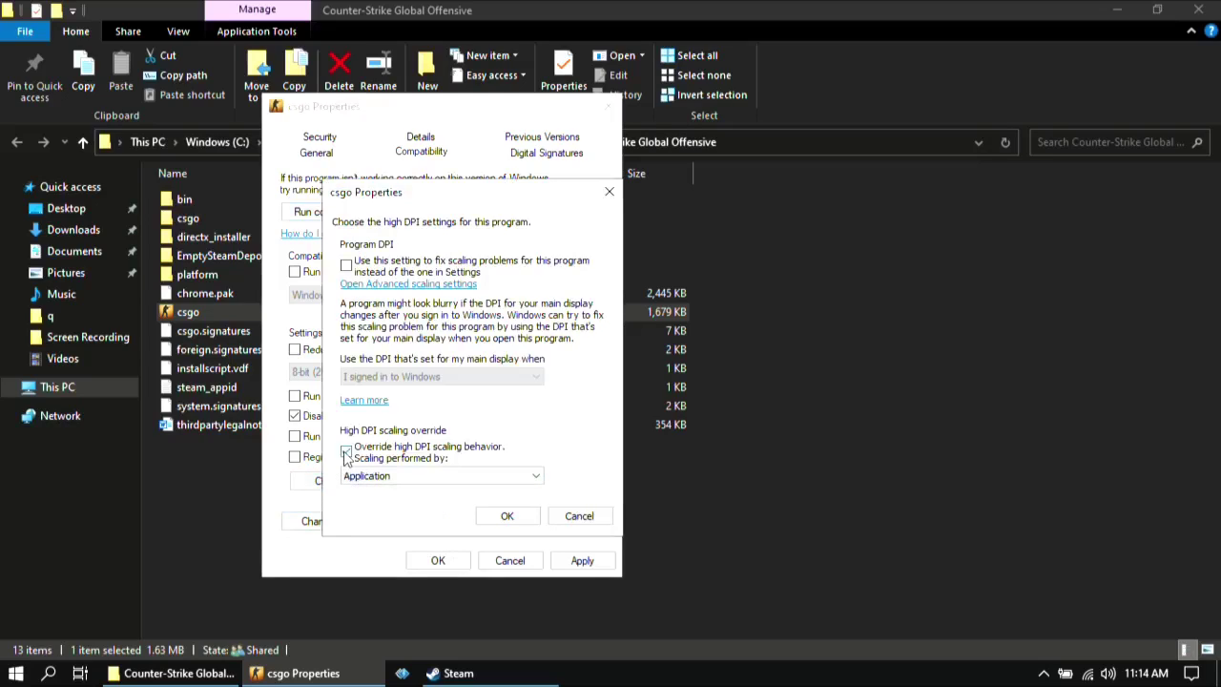
{"action": "left_click", "coordinate": [347, 452]}
{"action": "left_click", "coordinate": [347, 451]}
{"action": "left_click", "coordinate": [507, 515]}
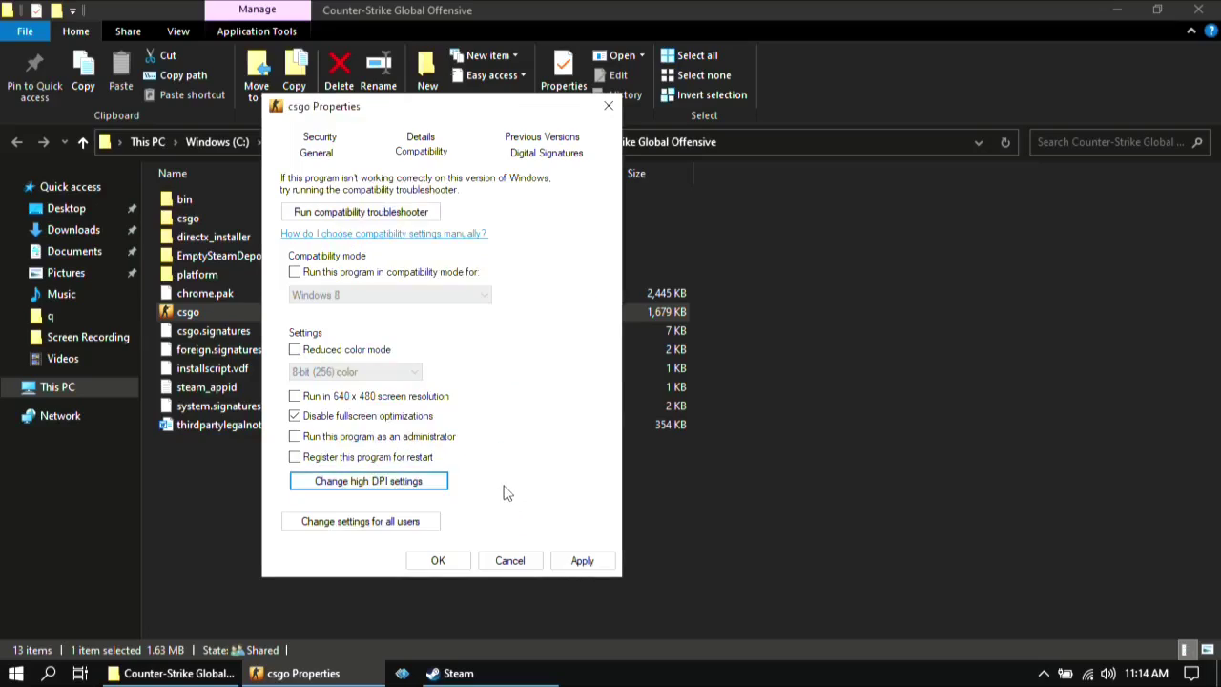
{"action": "left_click", "coordinate": [583, 561]}
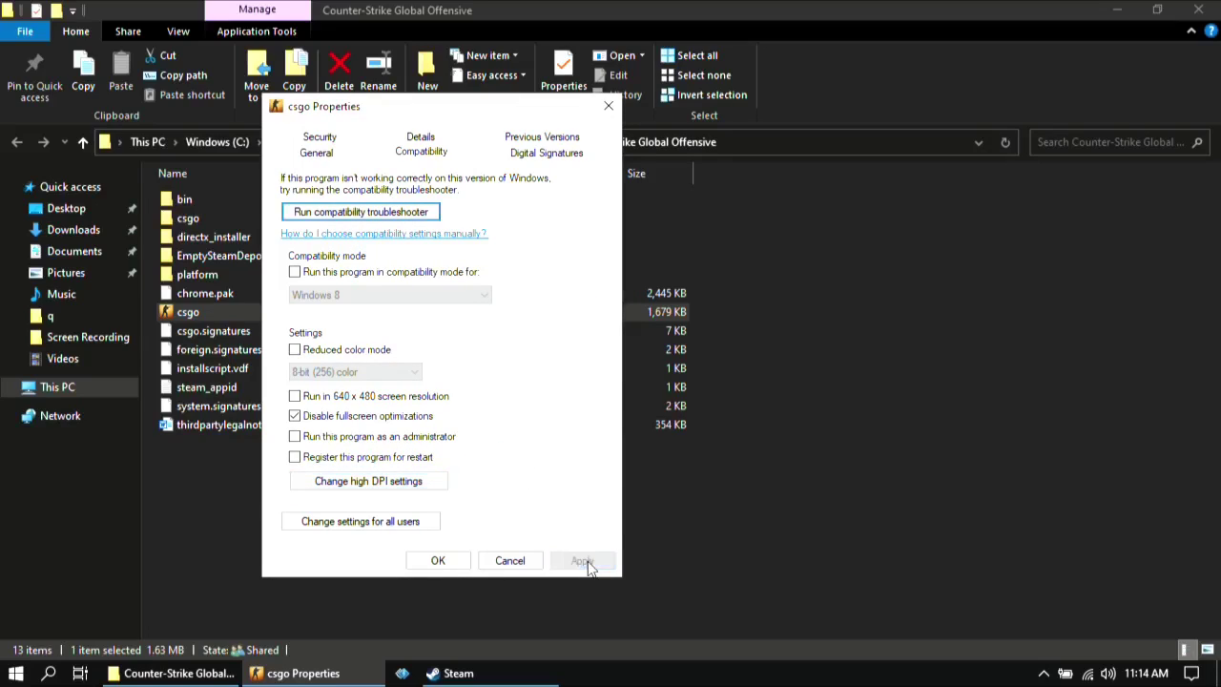
{"action": "left_click", "coordinate": [438, 561]}
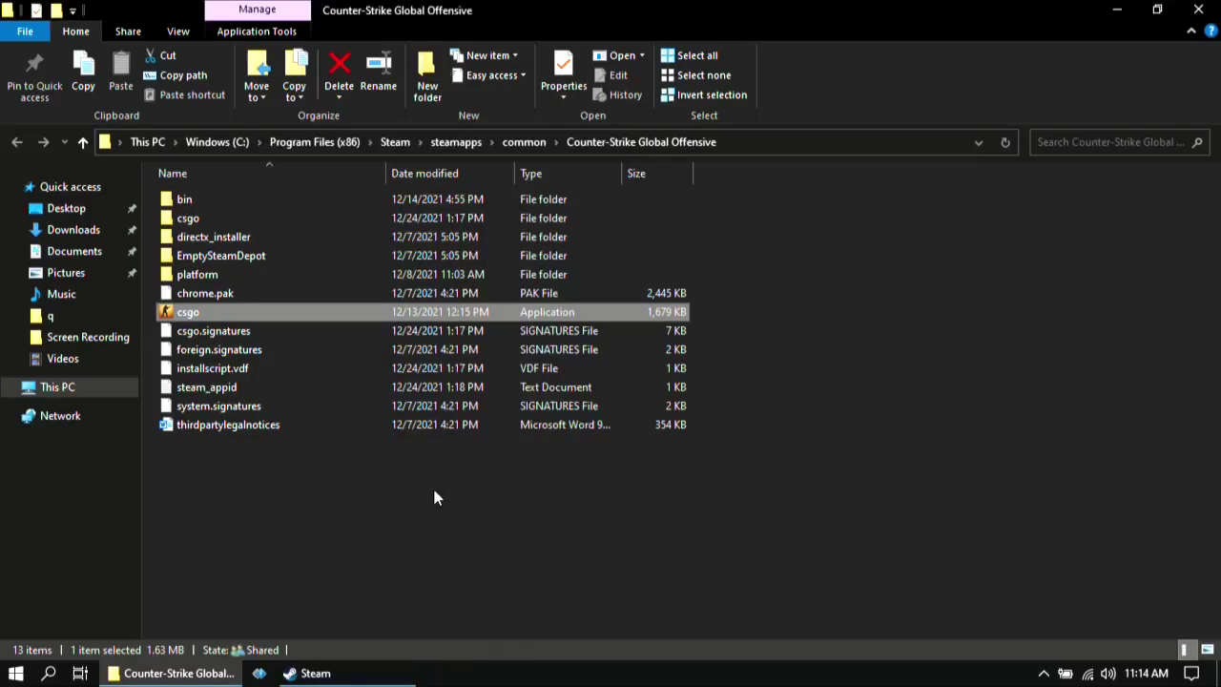
{"action": "left_click", "coordinate": [1199, 9]}
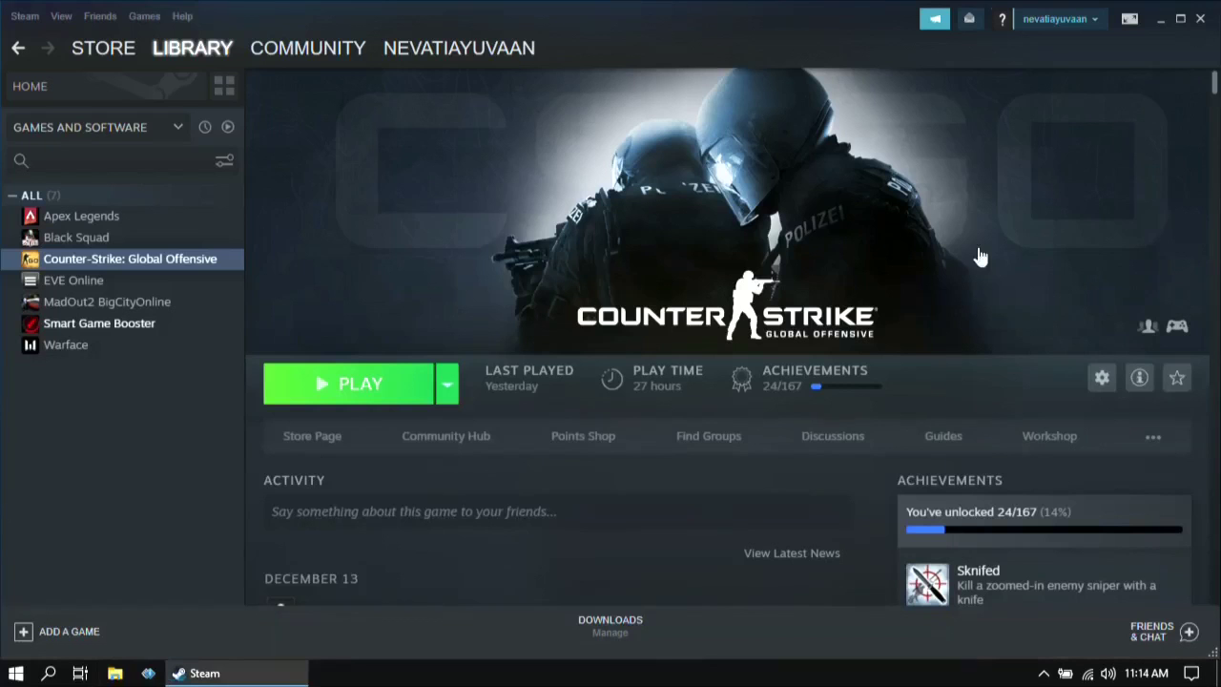
{"action": "left_click", "coordinate": [1200, 19]}
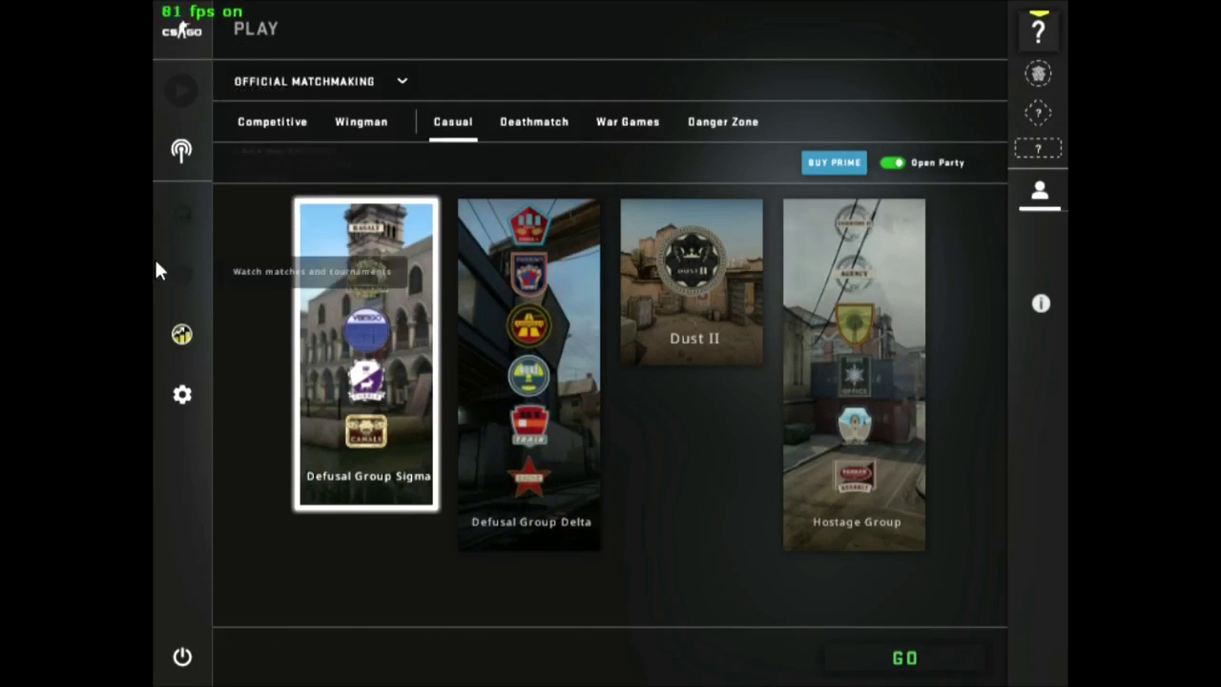
In the CS:GO video settings, choose aspect ratio Normal 4:3, resolution 800x600 and display mode Fullscreen.
{"action": "left_click", "coordinate": [180, 396]}
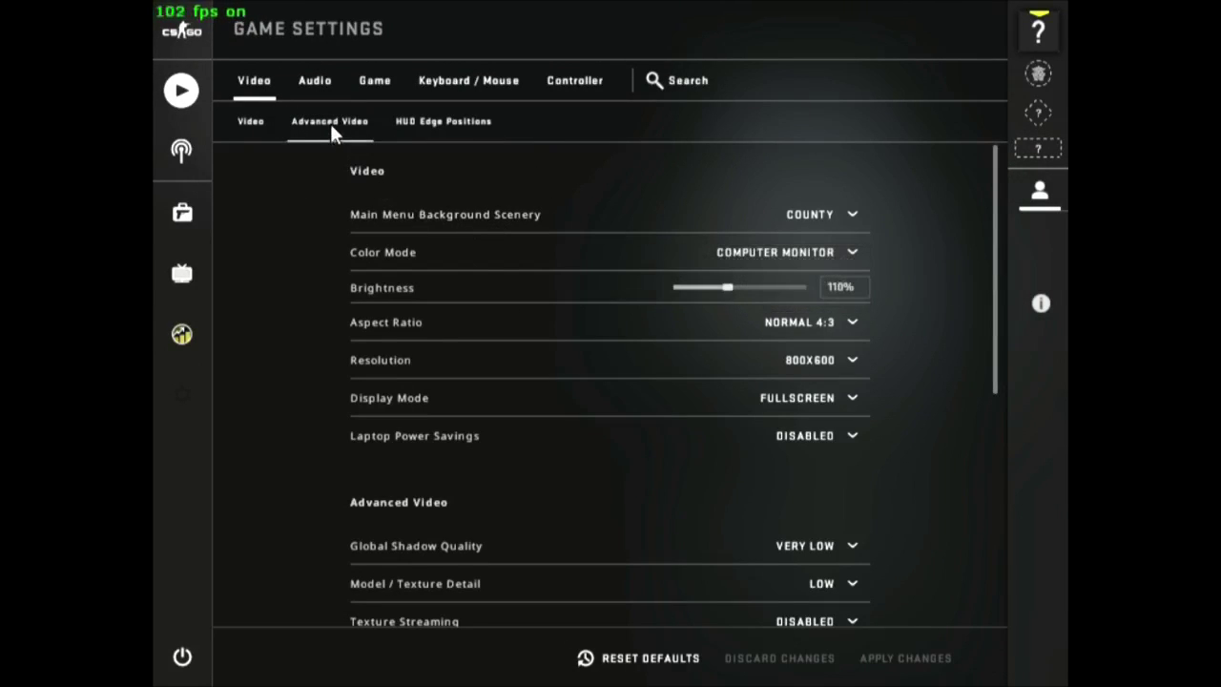
{"action": "left_click", "coordinate": [332, 133]}
{"action": "scroll", "coordinate": [910, 430], "scroll_direction": "up", "scroll_amount": 5}
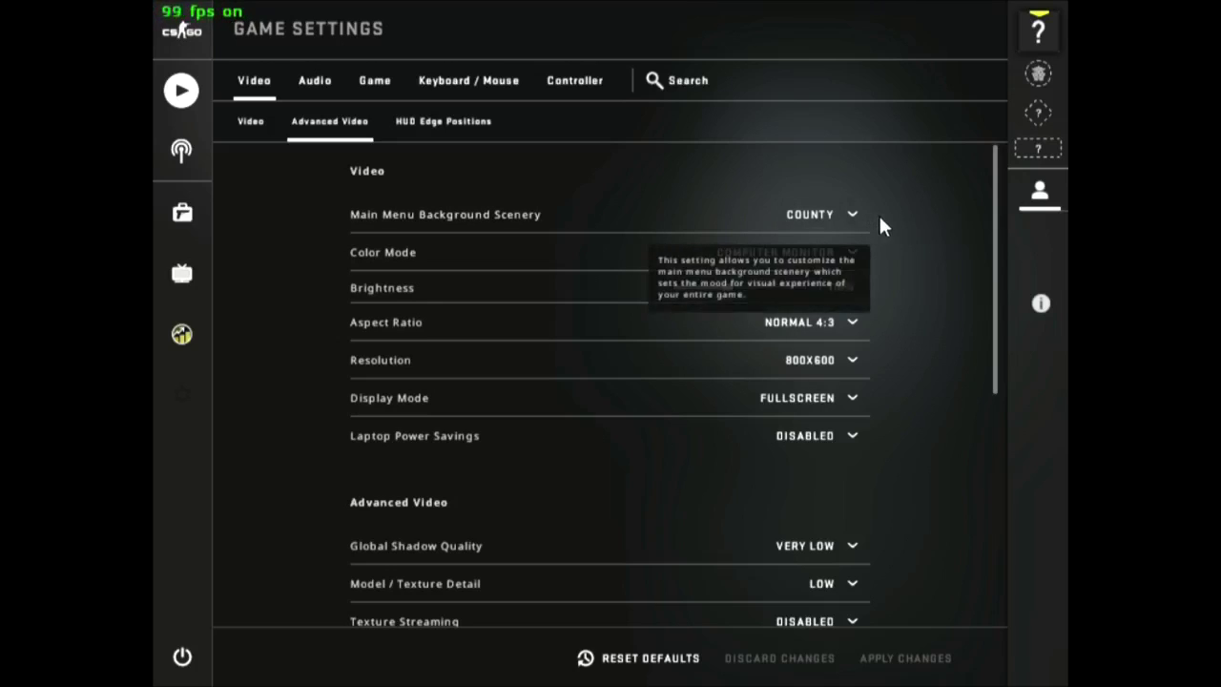
{"action": "left_click", "coordinate": [812, 322]}
{"action": "left_click", "coordinate": [799, 366]}
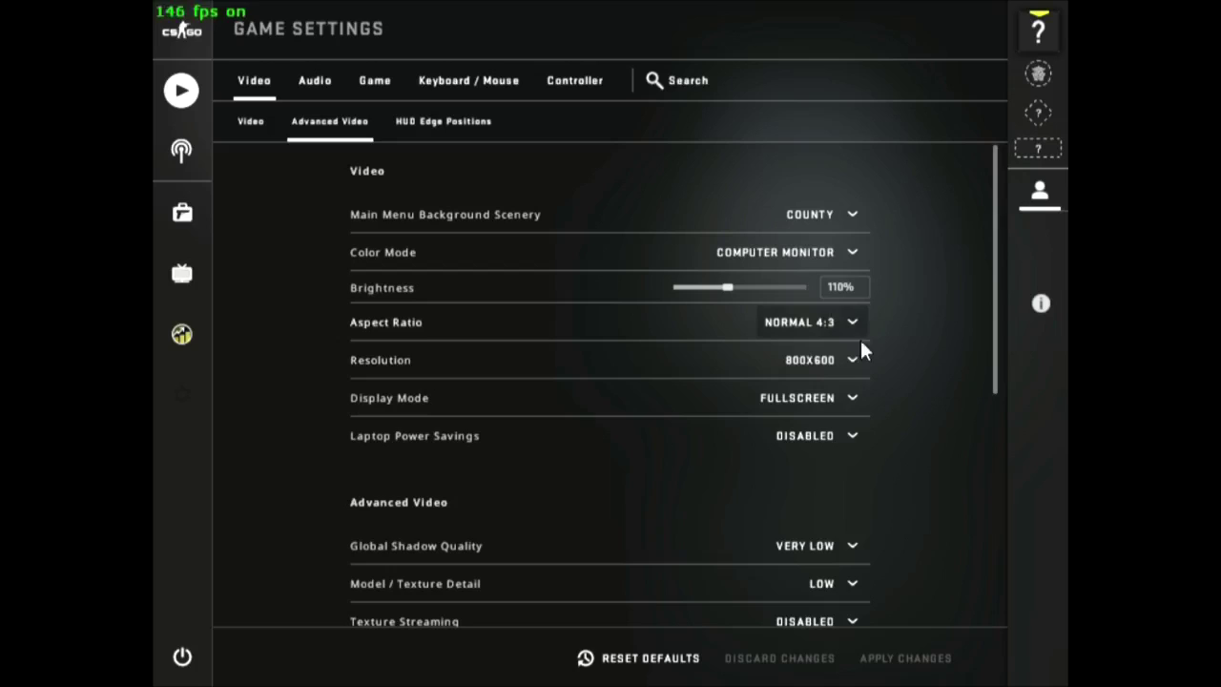
{"action": "left_click", "coordinate": [809, 362]}
{"action": "left_click", "coordinate": [829, 426]}
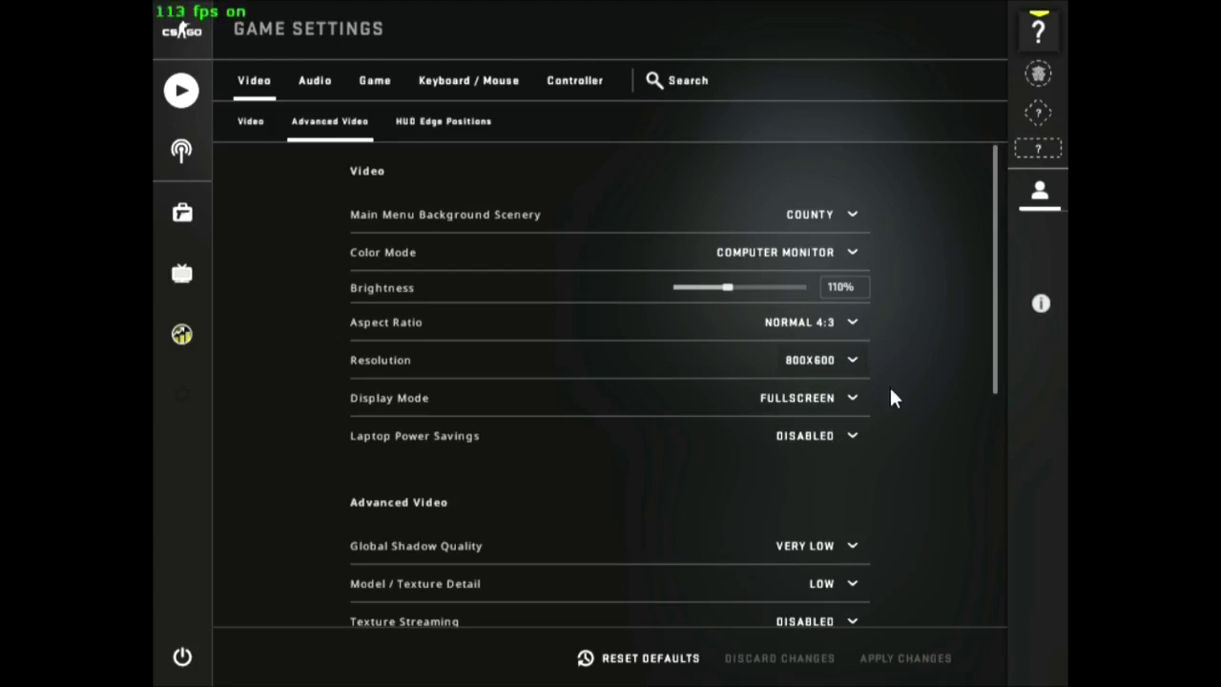
{"action": "left_click", "coordinate": [837, 405]}
{"action": "left_click", "coordinate": [798, 471]}
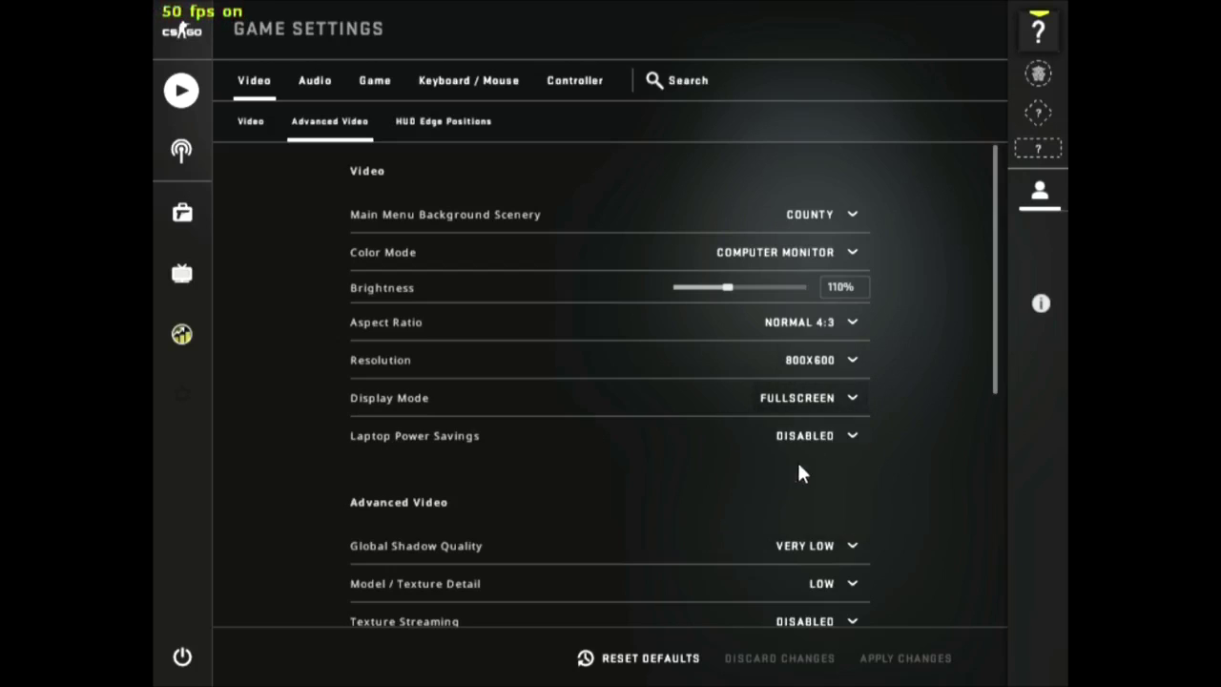
Set Global Shadow Quality to Very Low and Model / Texture Detail to Low.
{"action": "scroll", "coordinate": [834, 463], "scroll_direction": "down", "scroll_amount": 5}
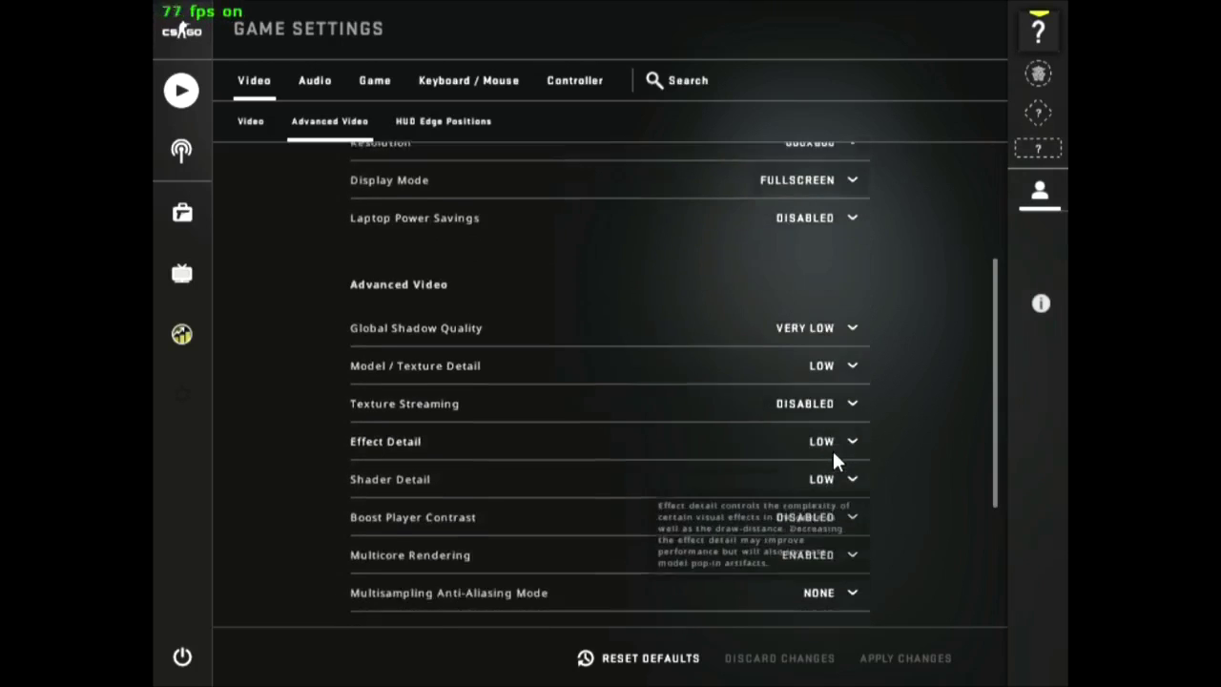
{"action": "left_click", "coordinate": [843, 338]}
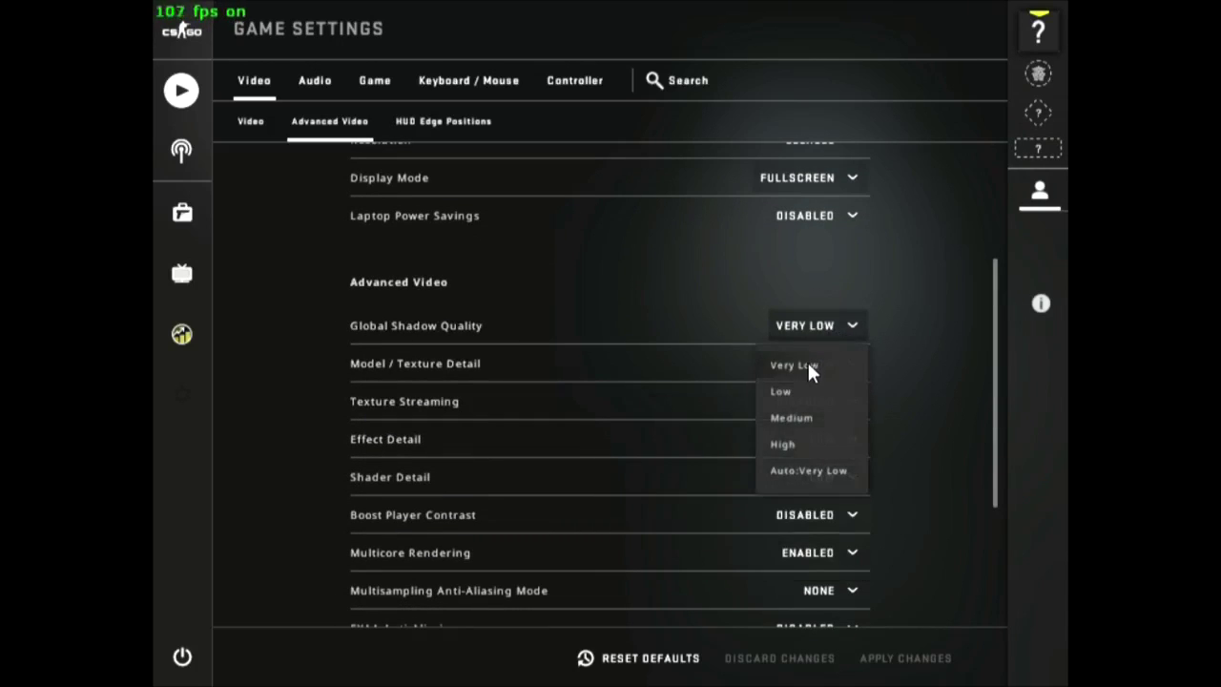
{"action": "left_click", "coordinate": [810, 369]}
{"action": "left_click", "coordinate": [832, 370]}
{"action": "left_click", "coordinate": [834, 408]}
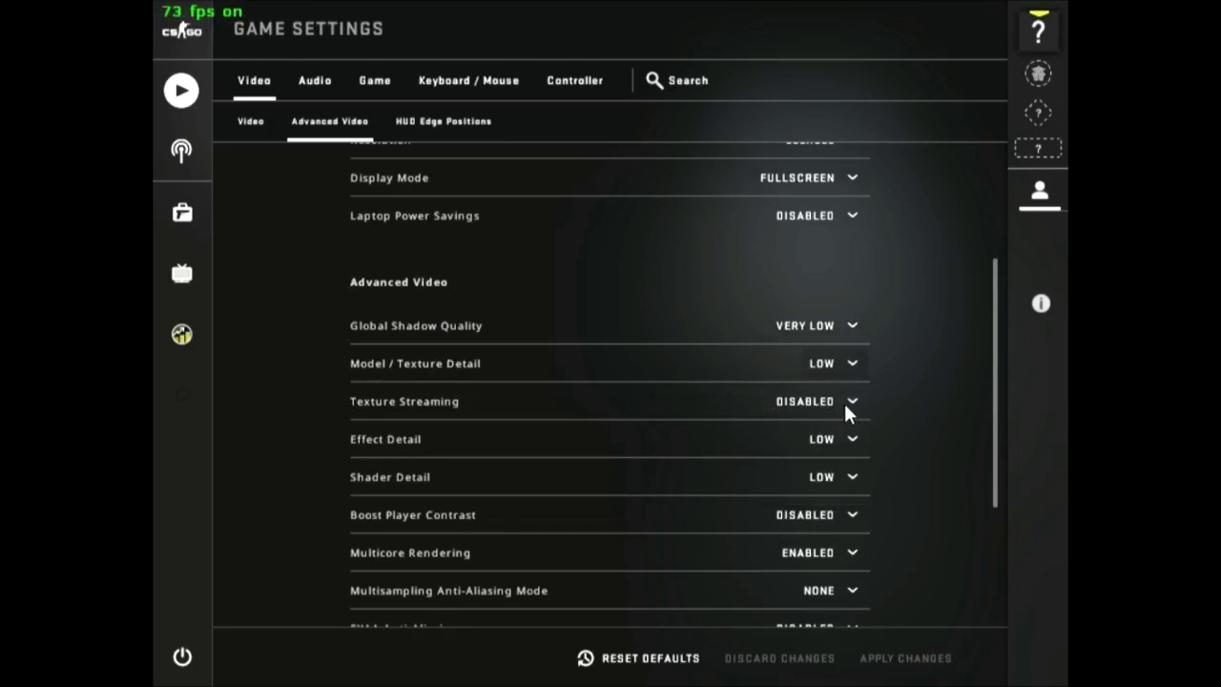
Set Texture Streaming to Disabled and Effect Detail to Low in the advanced video settings.
{"action": "scroll", "coordinate": [849, 434], "scroll_direction": "down", "scroll_amount": 3}
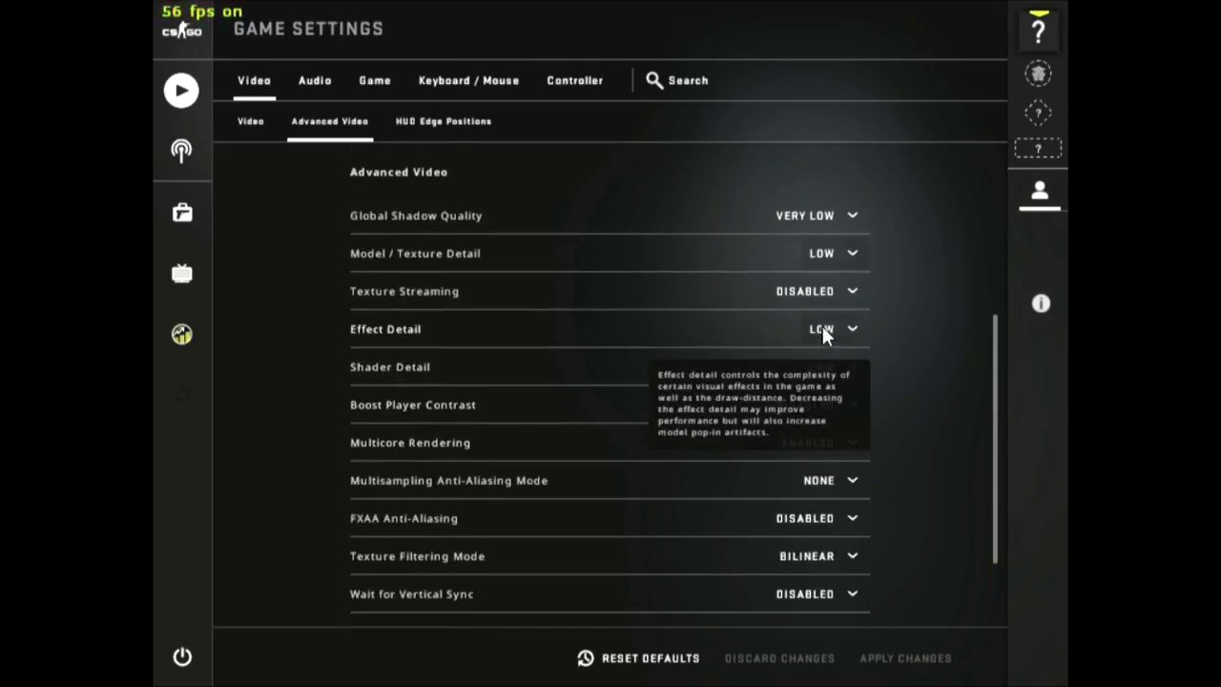
{"action": "left_click", "coordinate": [825, 296]}
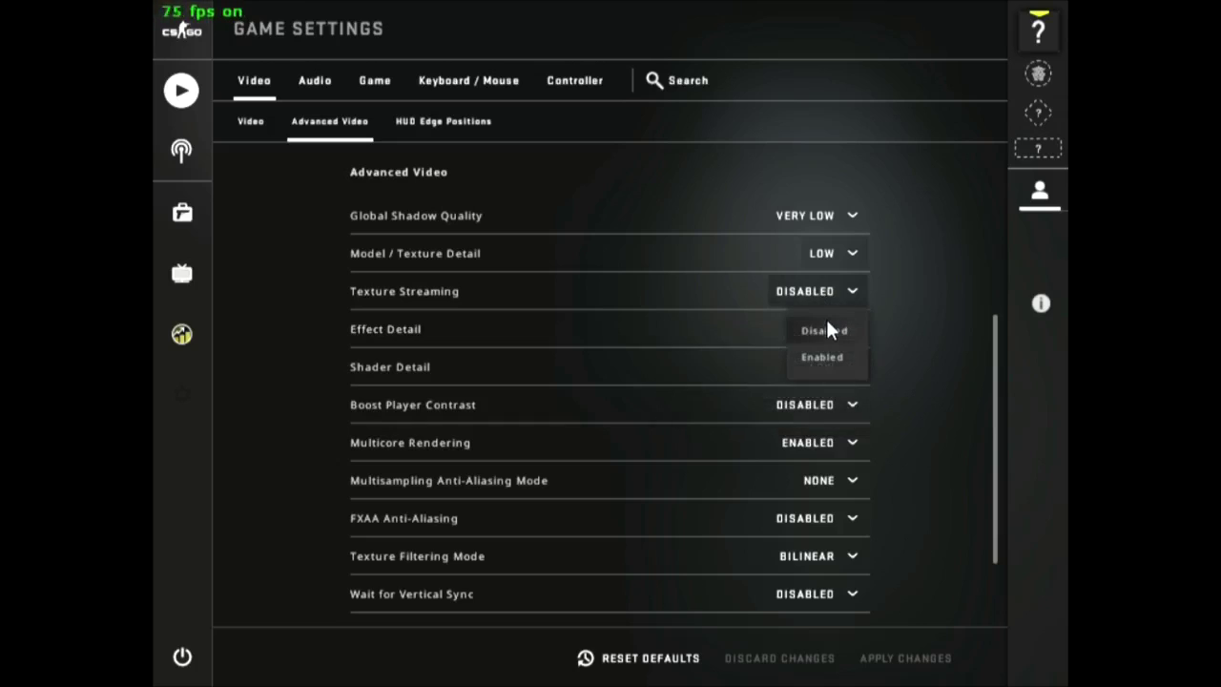
{"action": "left_click", "coordinate": [836, 331]}
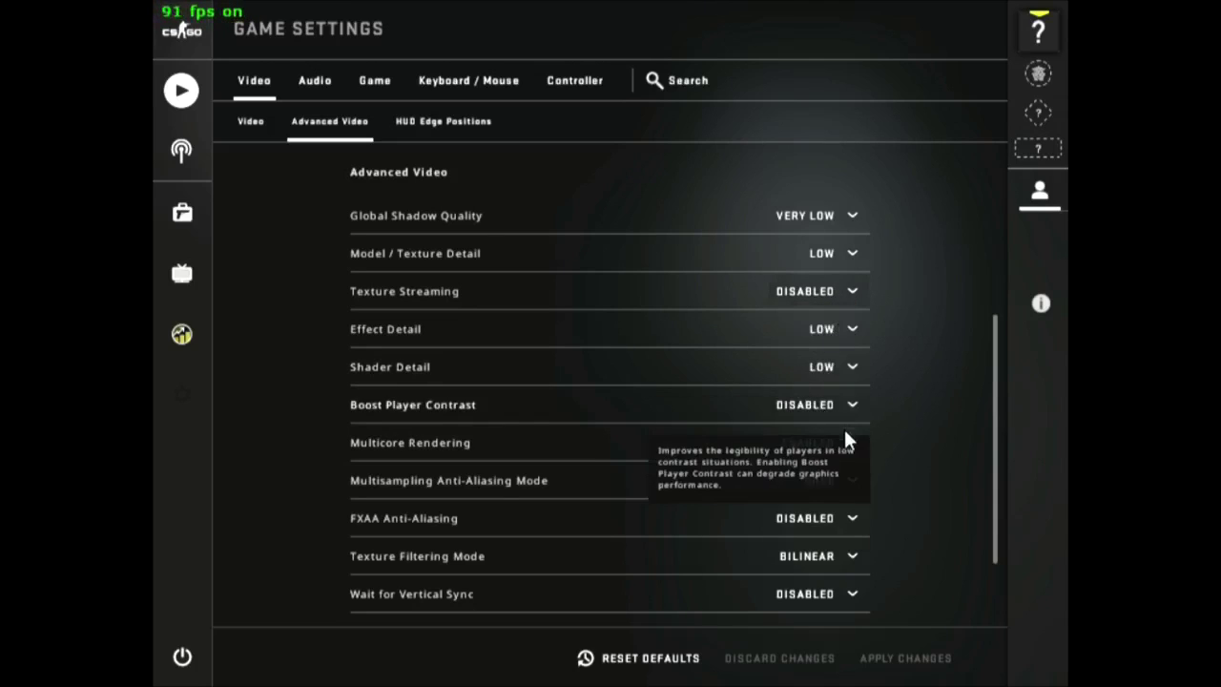
{"action": "left_click", "coordinate": [852, 342]}
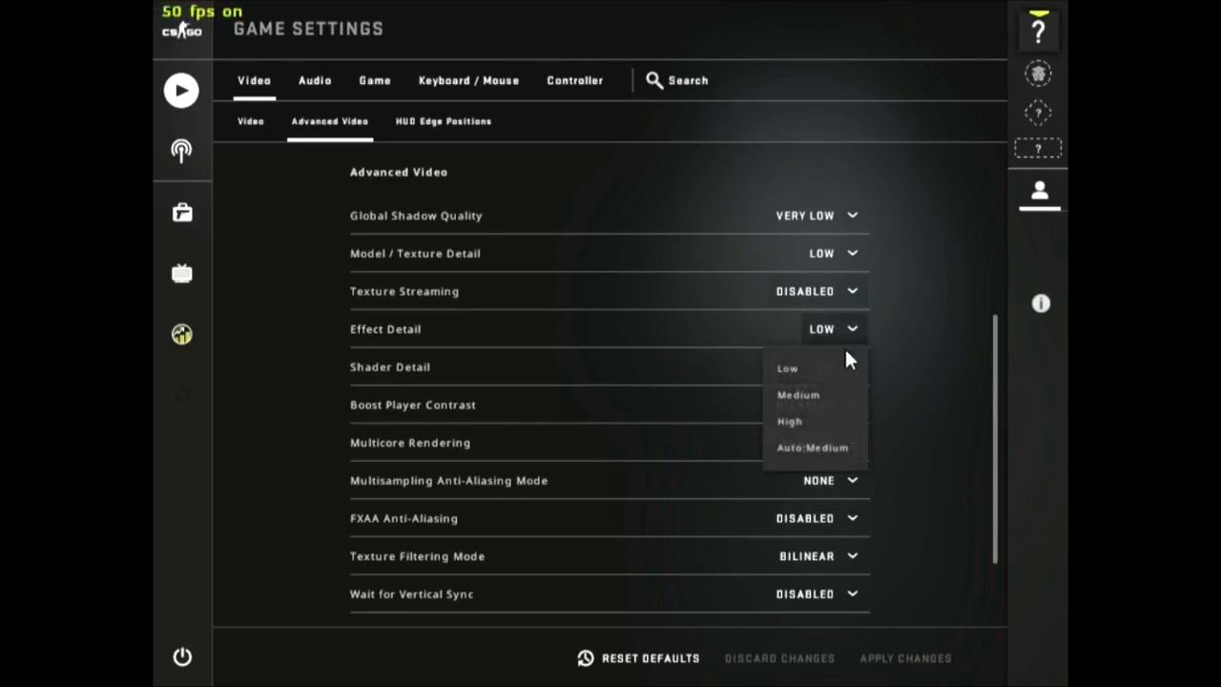
{"action": "left_click", "coordinate": [795, 380]}
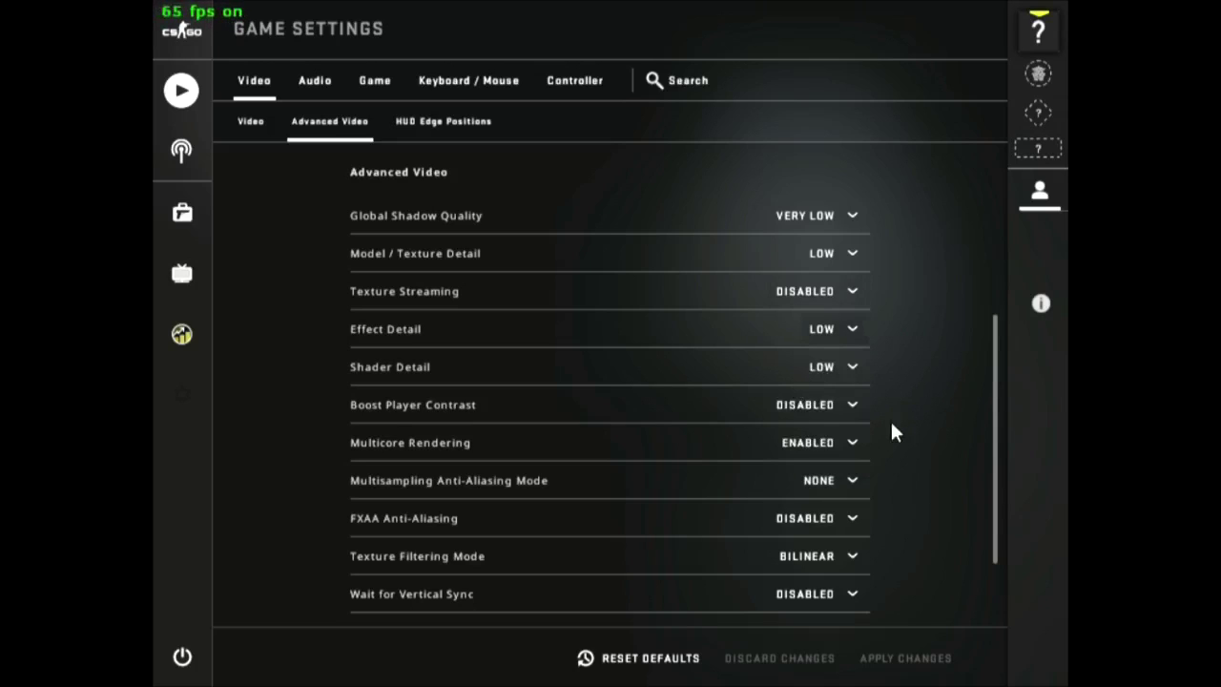
Set Multicore Rendering to Enabled and Texture Filtering Mode to Bilinear.
{"action": "scroll", "coordinate": [880, 470], "scroll_direction": "down", "scroll_amount": 2}
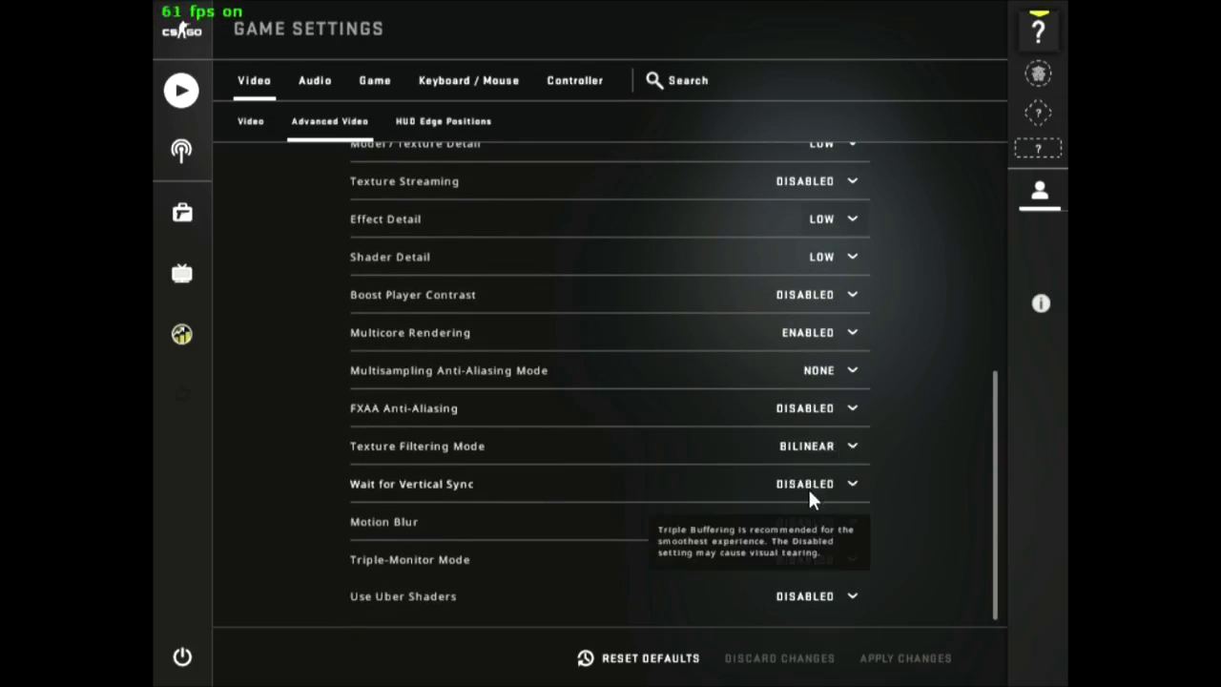
{"action": "left_click", "coordinate": [820, 345]}
{"action": "left_click", "coordinate": [832, 398]}
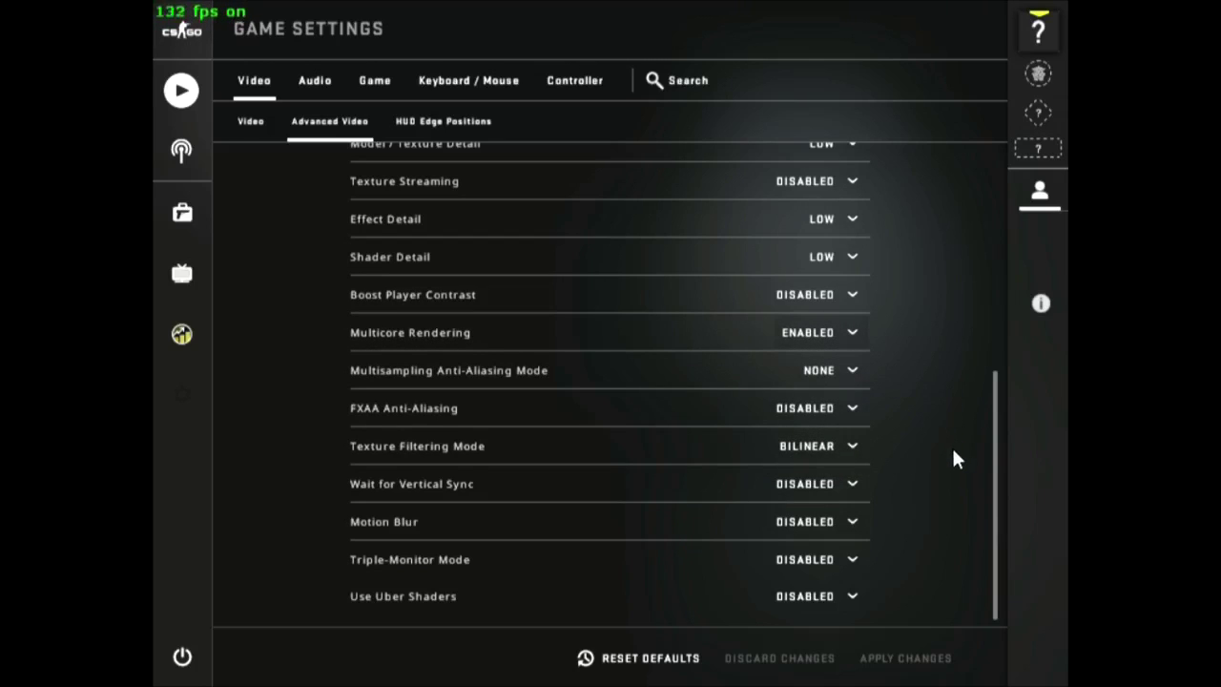
{"action": "scroll", "coordinate": [957, 459], "scroll_direction": "down", "scroll_amount": 1}
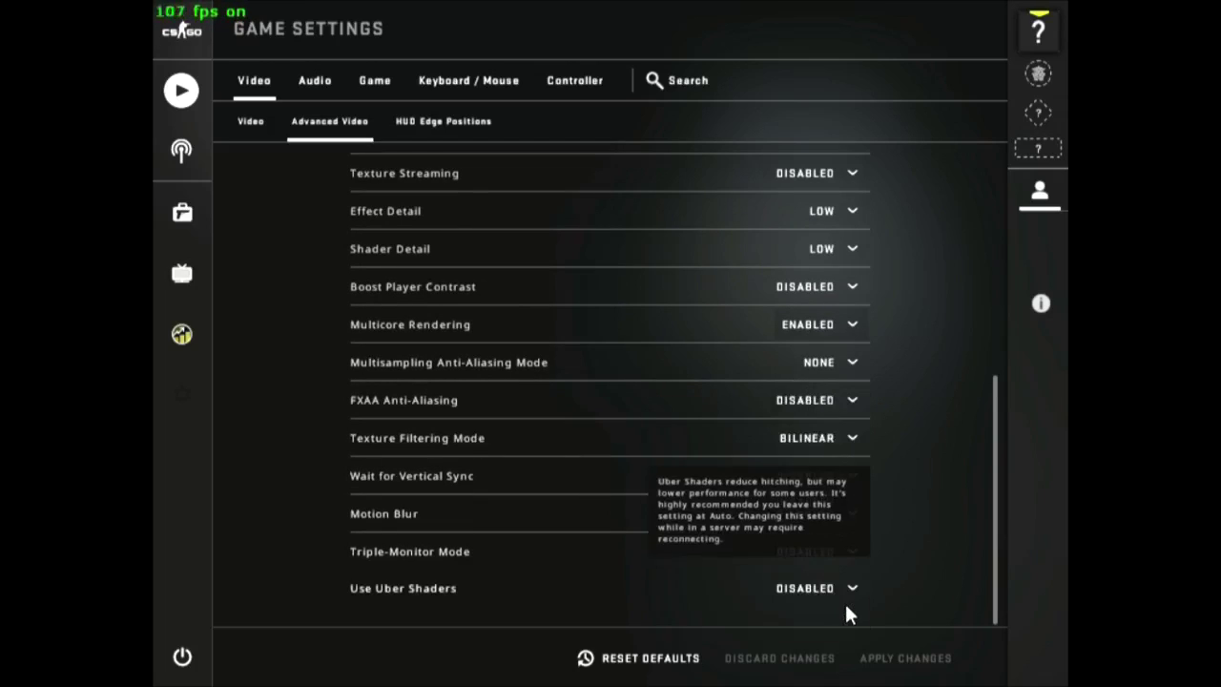
{"action": "left_click", "coordinate": [835, 438]}
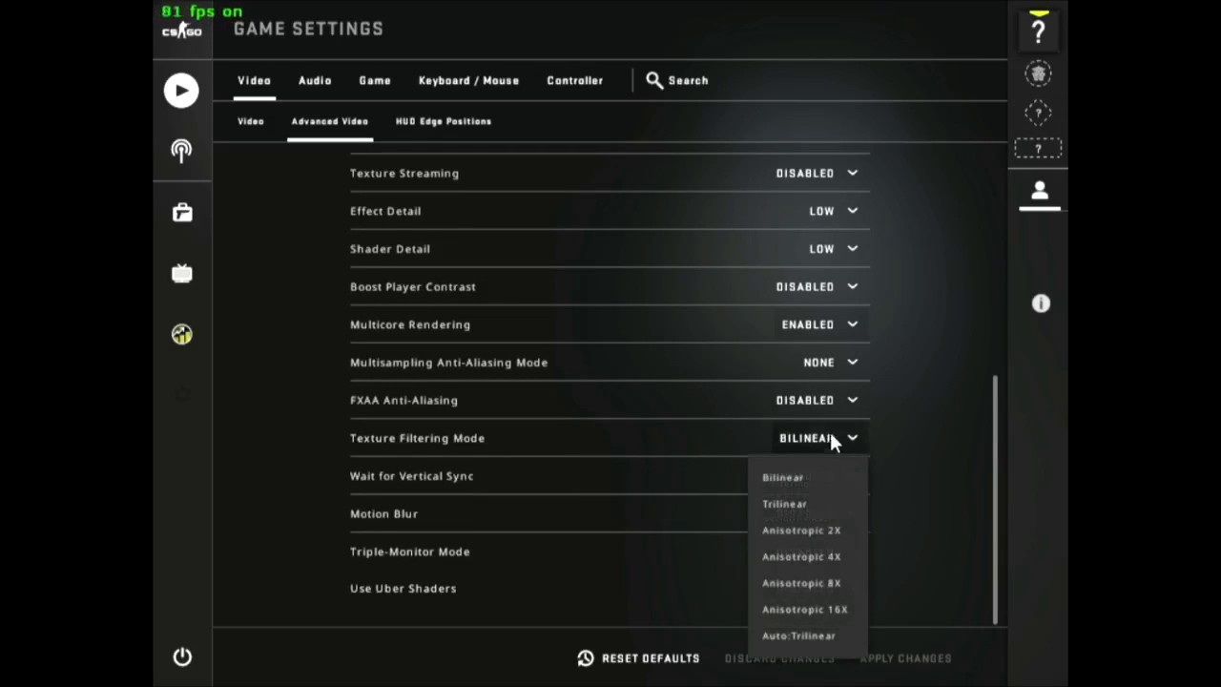
{"action": "left_click", "coordinate": [810, 482]}
{"action": "scroll", "coordinate": [908, 470], "scroll_direction": "up", "scroll_amount": 5}
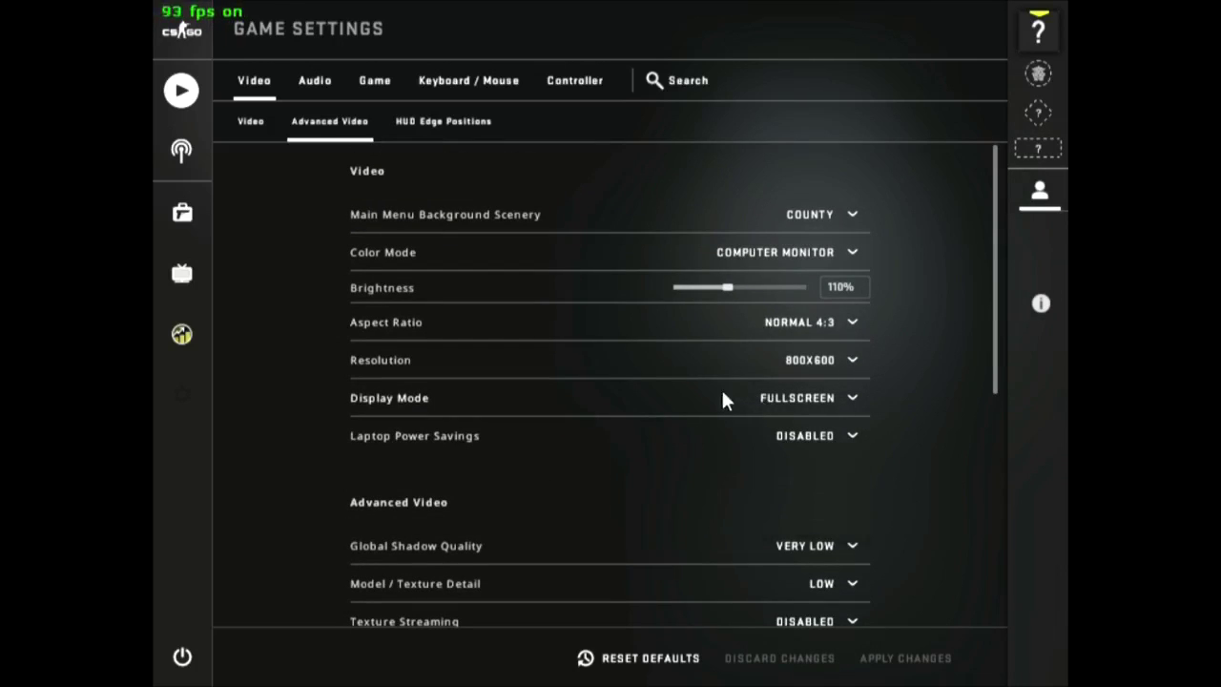
Review the game's audio settings and its music volume settings.
{"action": "left_click", "coordinate": [326, 92]}
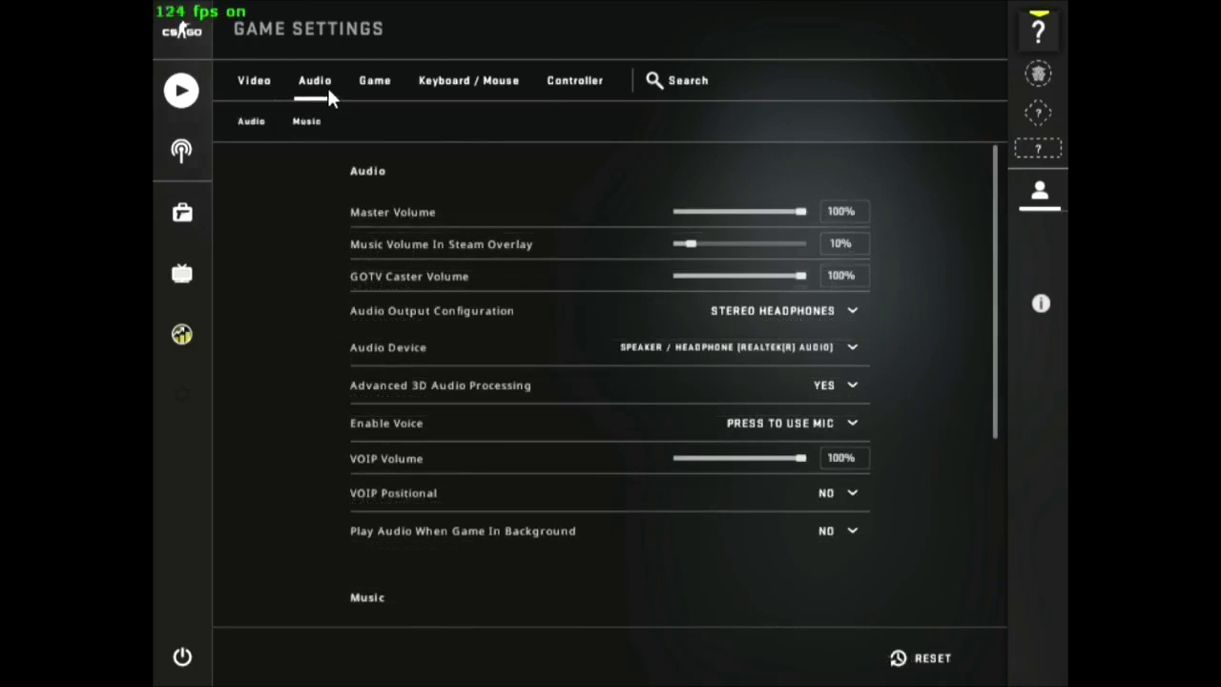
{"action": "scroll", "coordinate": [914, 357], "scroll_direction": "down", "scroll_amount": 5}
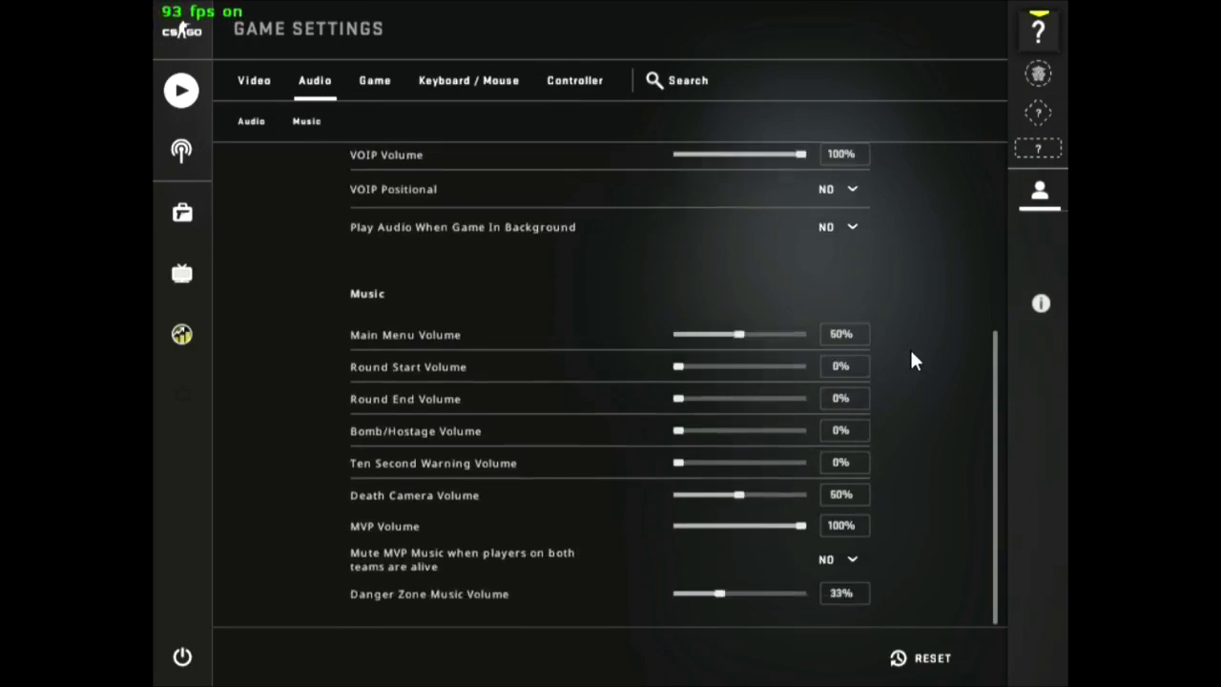
{"action": "left_click", "coordinate": [267, 135]}
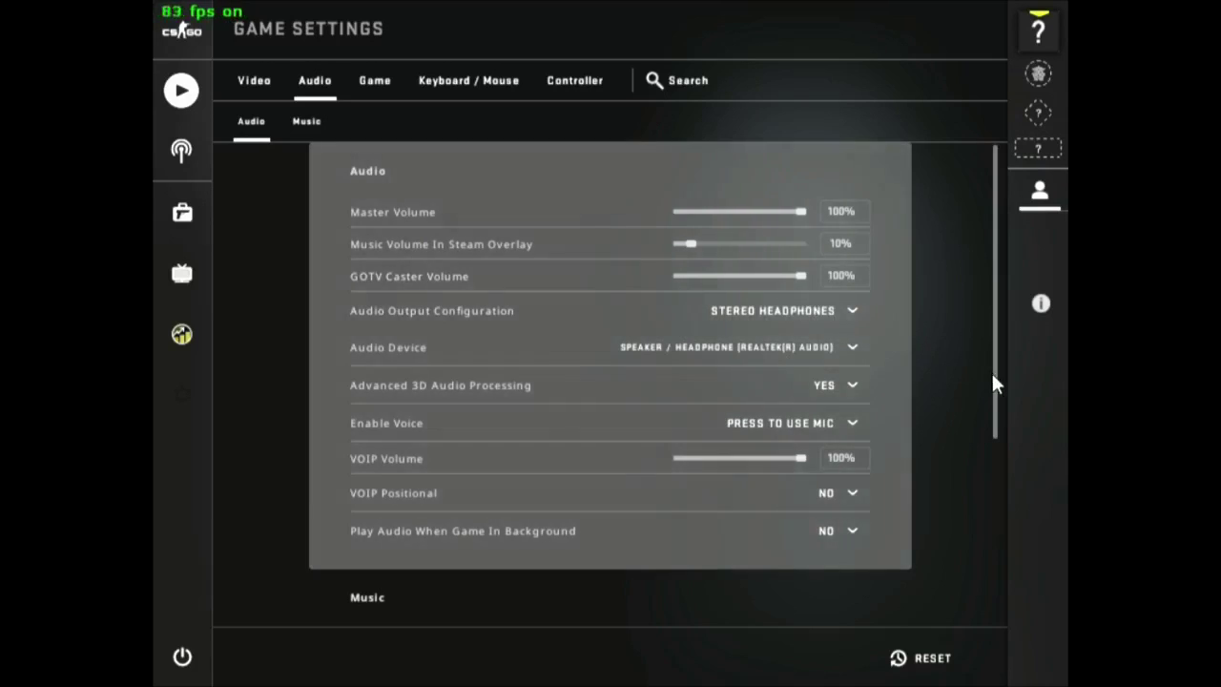
{"action": "scroll", "coordinate": [906, 393], "scroll_direction": "down", "scroll_amount": 3}
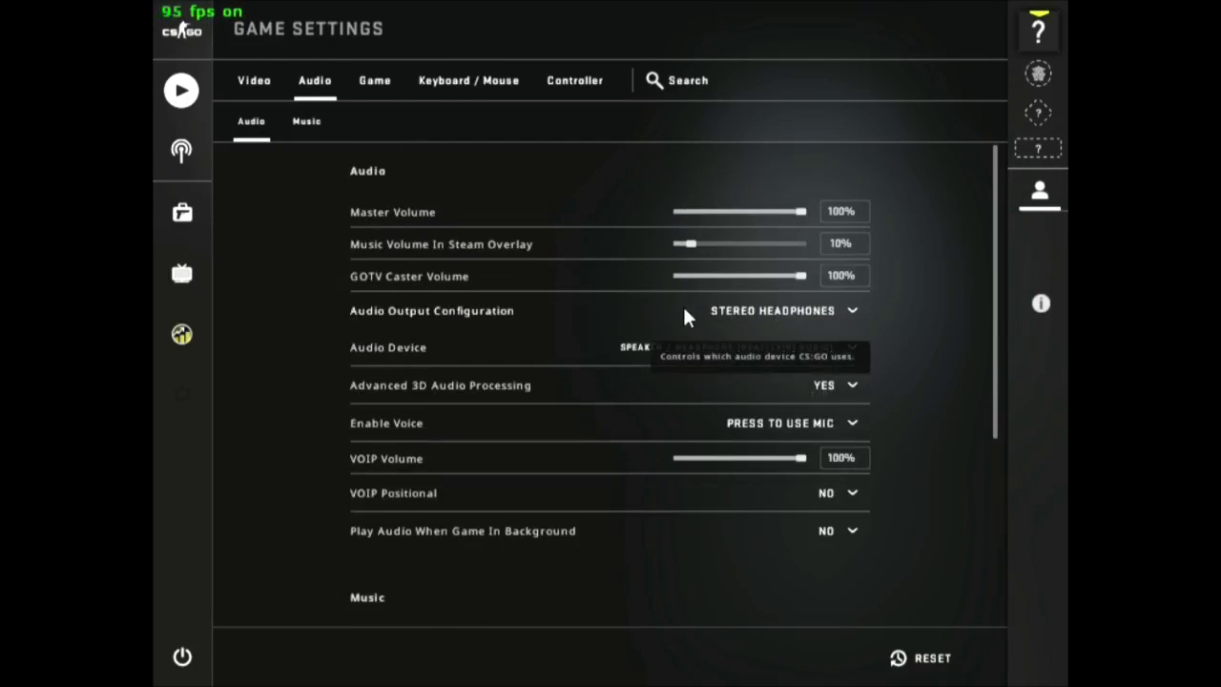
{"action": "left_click", "coordinate": [303, 122]}
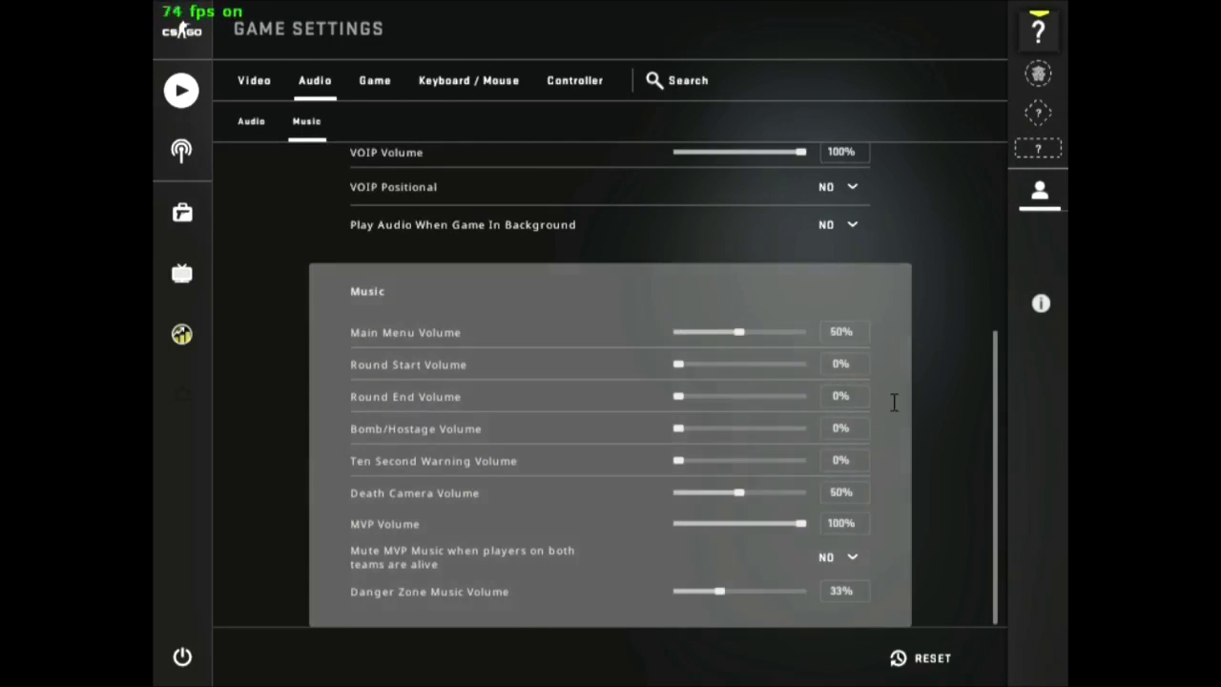
Set Advanced 3D Audio Processing to No in the audio settings.
{"action": "scroll", "coordinate": [931, 406], "scroll_direction": "up", "scroll_amount": 4}
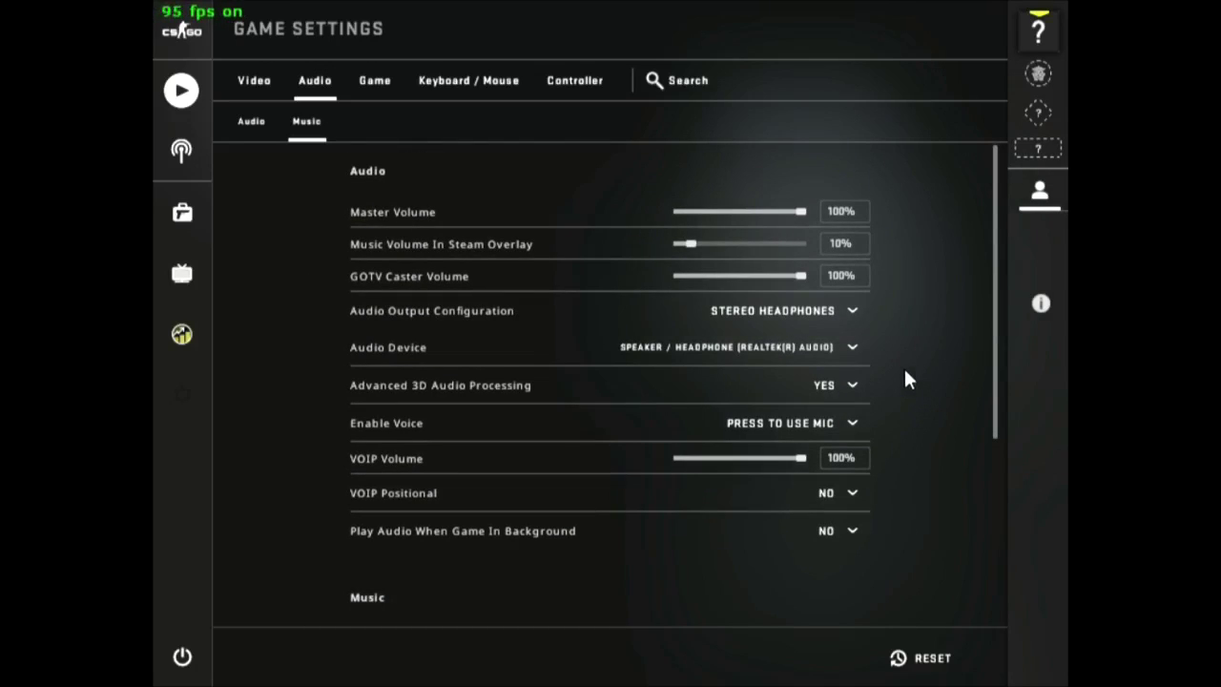
{"action": "left_click", "coordinate": [846, 387]}
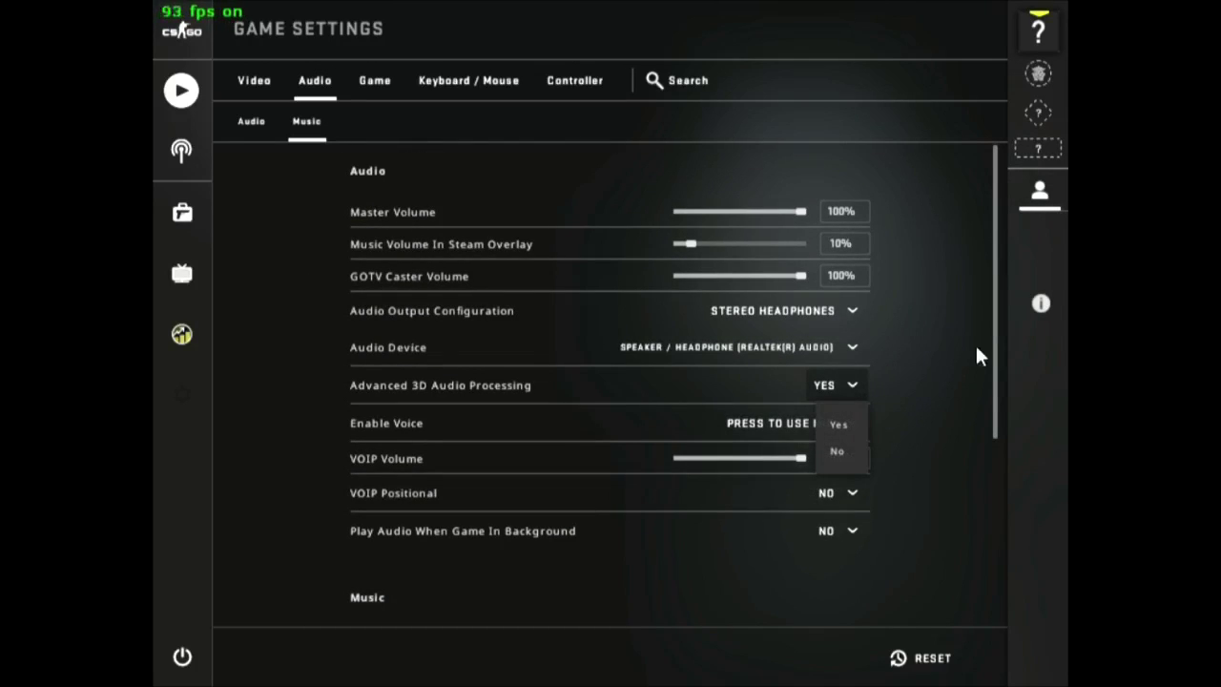
{"action": "left_click", "coordinate": [850, 426]}
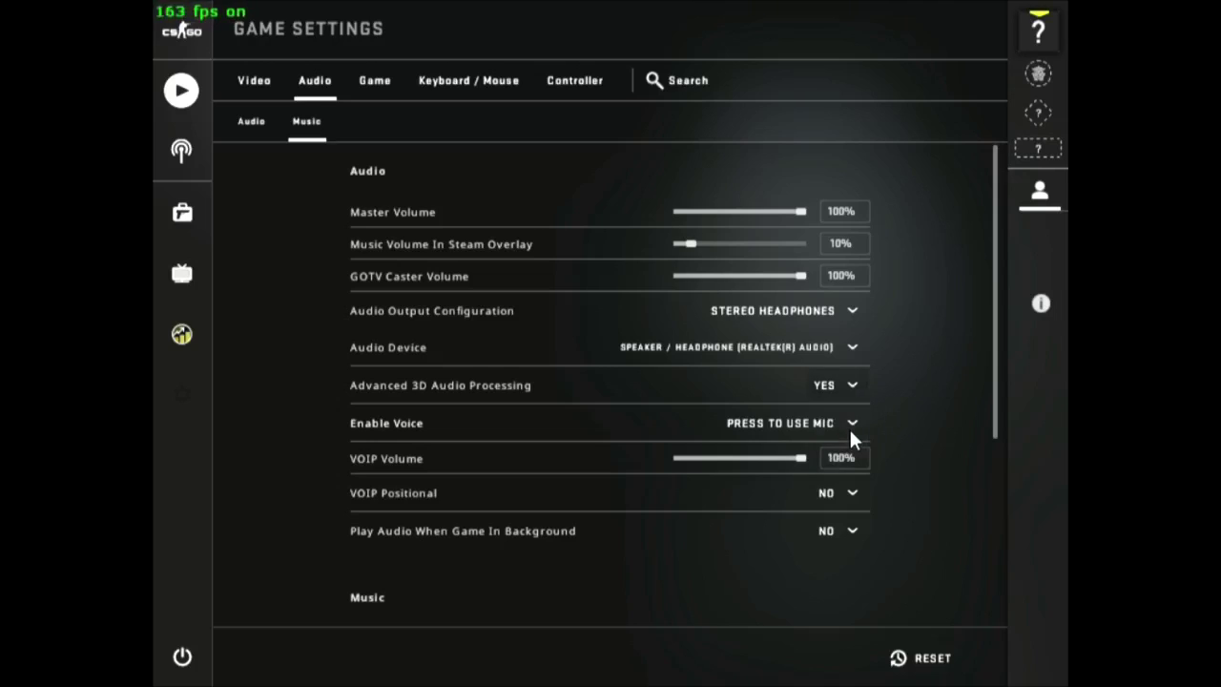
{"action": "left_click", "coordinate": [841, 385]}
{"action": "left_click", "coordinate": [843, 452]}
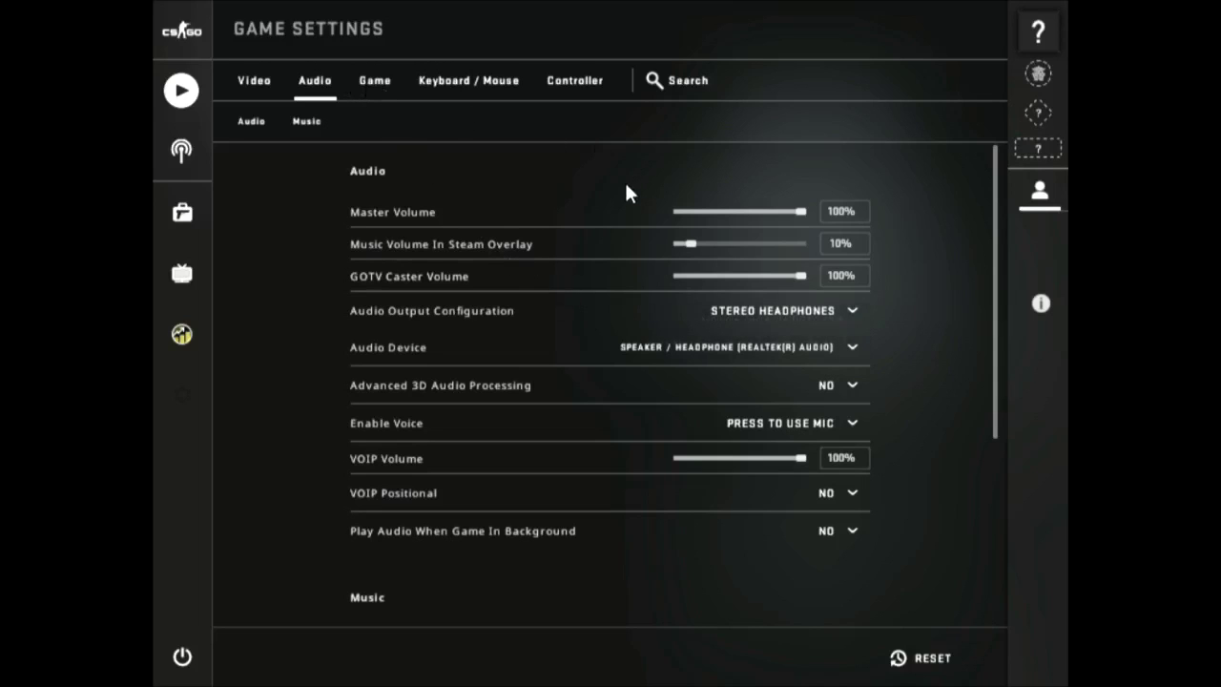
Set Enable Developer Console to Yes in the game settings.
{"action": "left_click", "coordinate": [372, 82]}
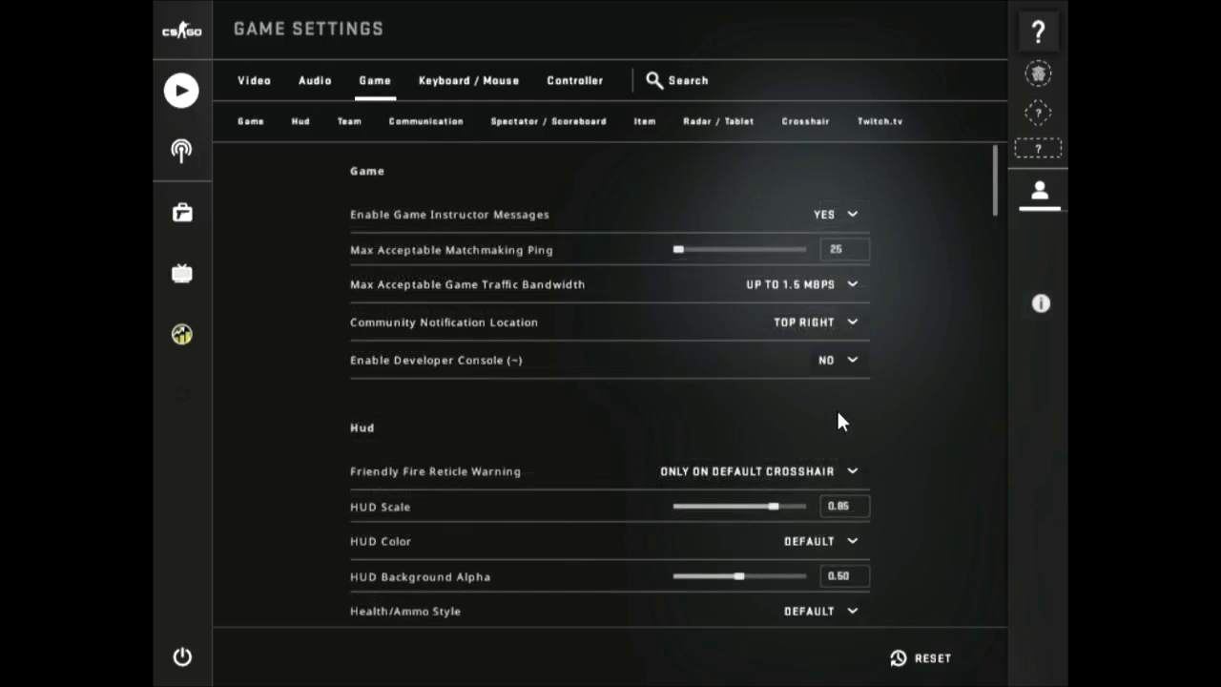
{"action": "left_click", "coordinate": [847, 368]}
{"action": "left_click", "coordinate": [842, 399]}
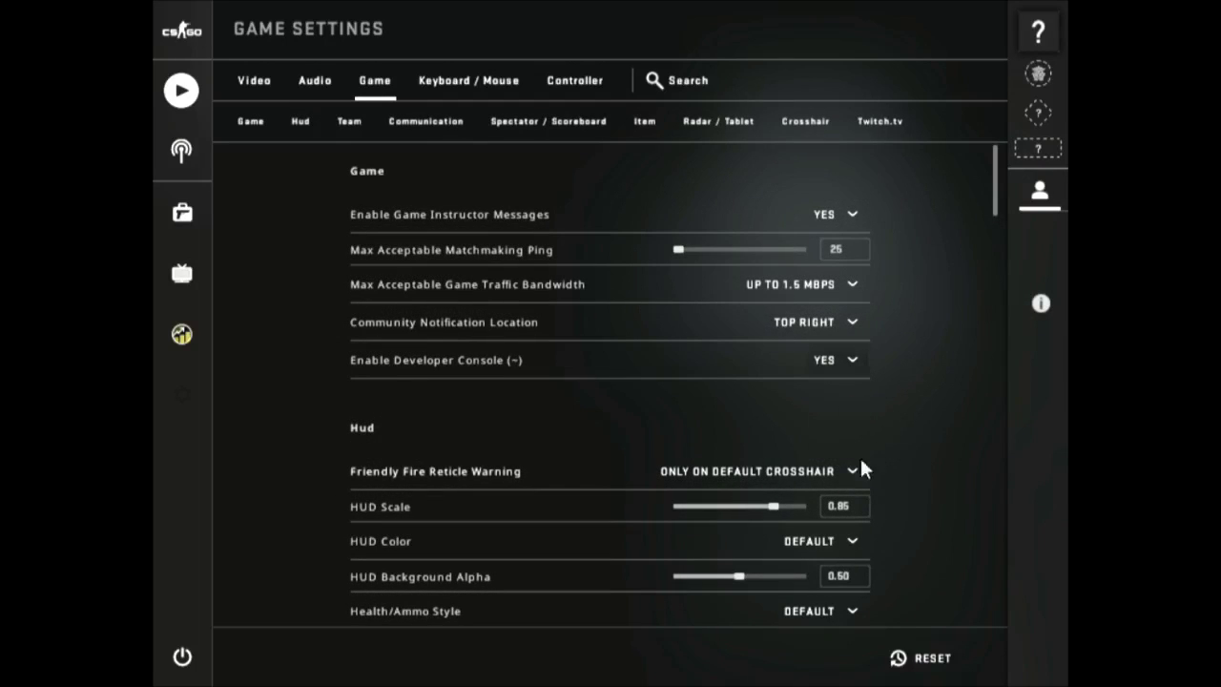
In the developer console, bind W, A, S and D to +forward, +moveleft, +back and +moveright, each combined with r_cleardecals.
{"action": "key", "text": "grave"}
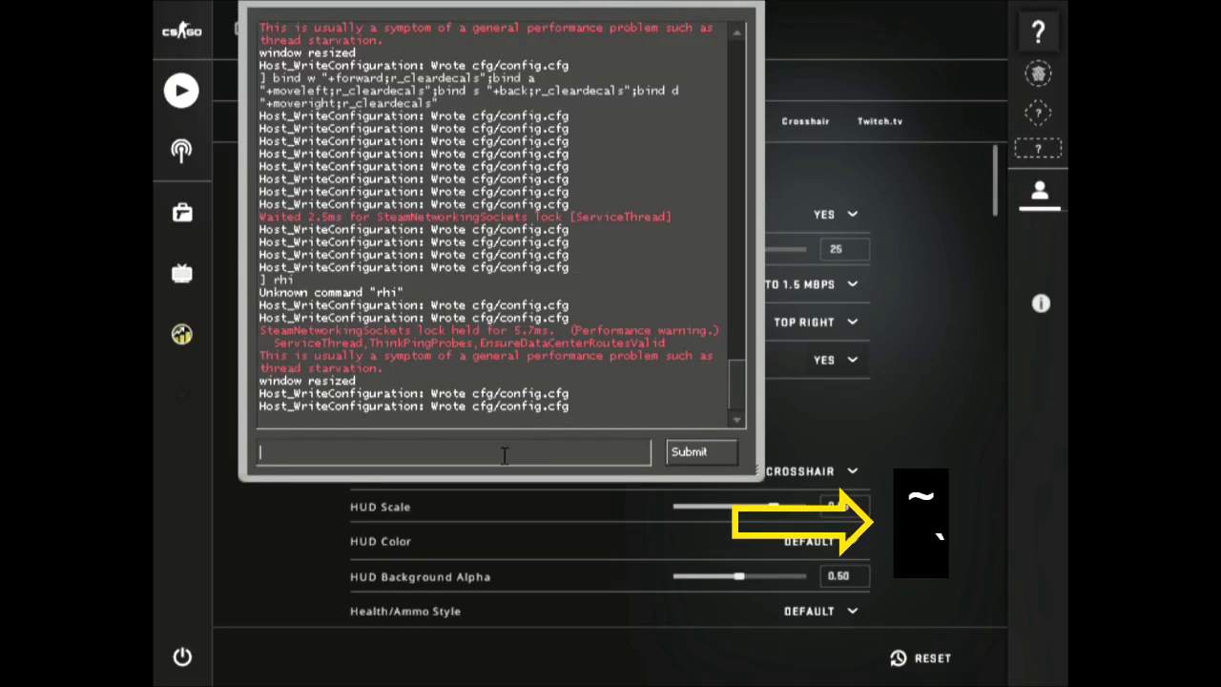
{"action": "type", "text": "bind w \"+forward;r_cleardecals\";bind a \"+moveleft;r_cleardecals\";bind s \"+back;r_cleardecals\";bind d \"+moveright;r_cleardecals\""}
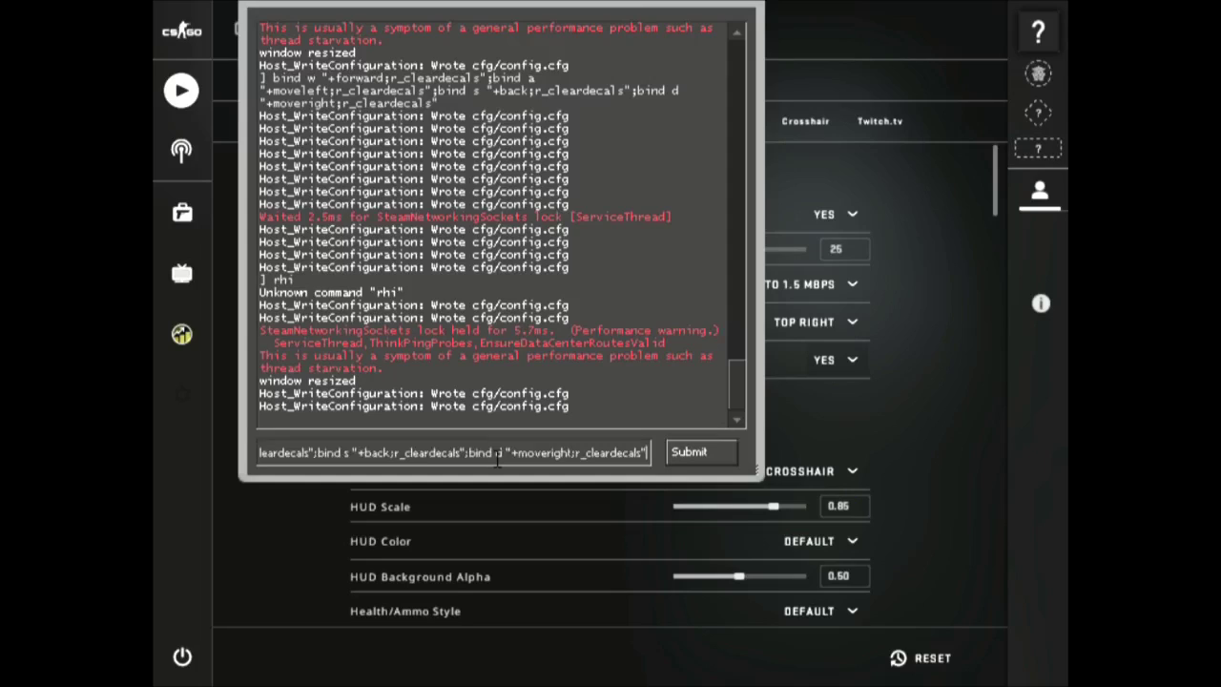
{"action": "key", "text": "Return"}
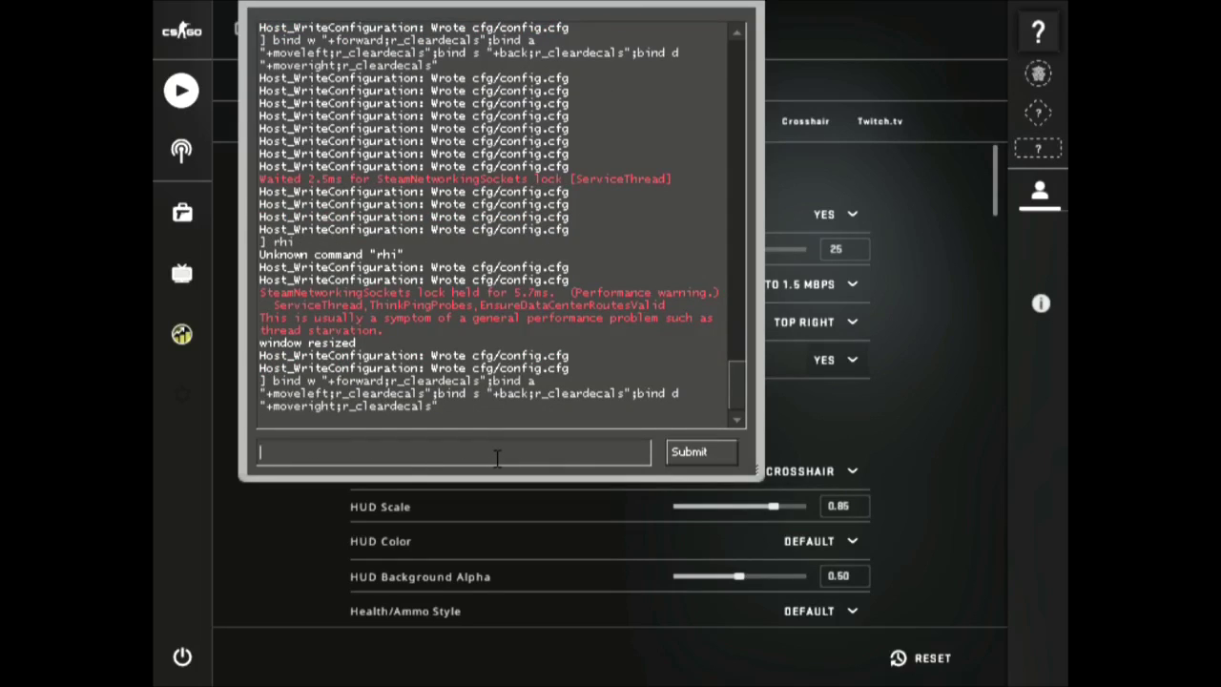
Turn off dynamic lighting by running r_dynamic 0 in the developer console.
{"action": "type", "text": "R"}
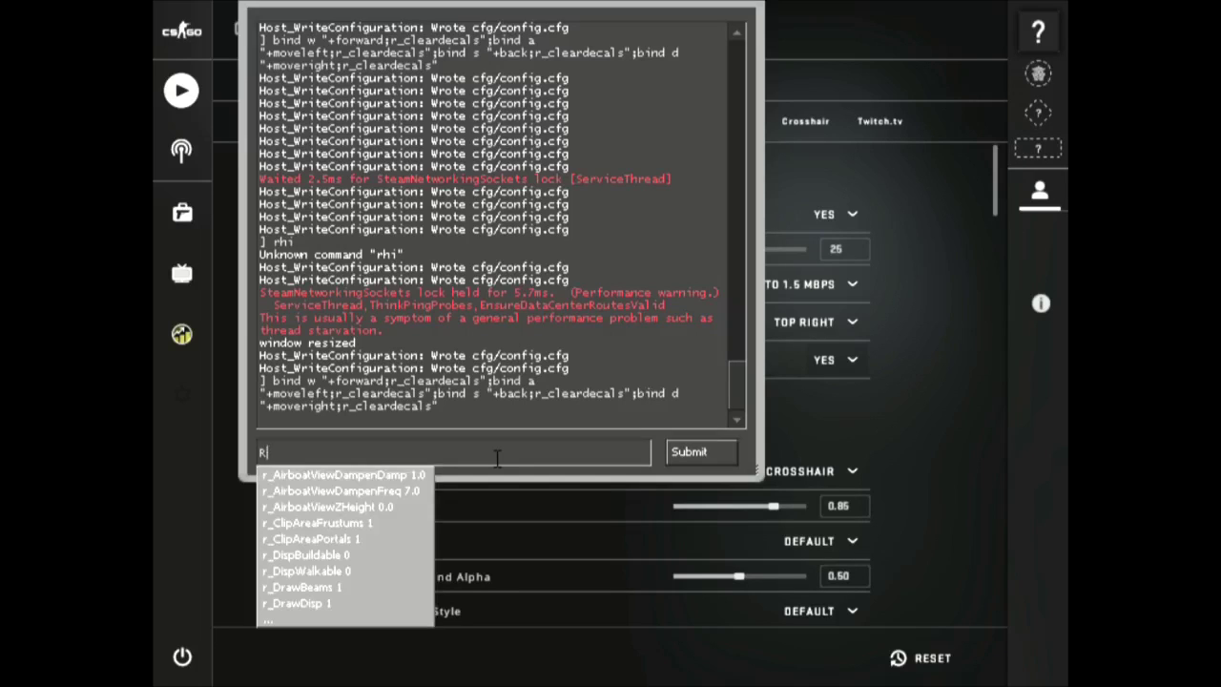
{"action": "type", "text": "_dy"}
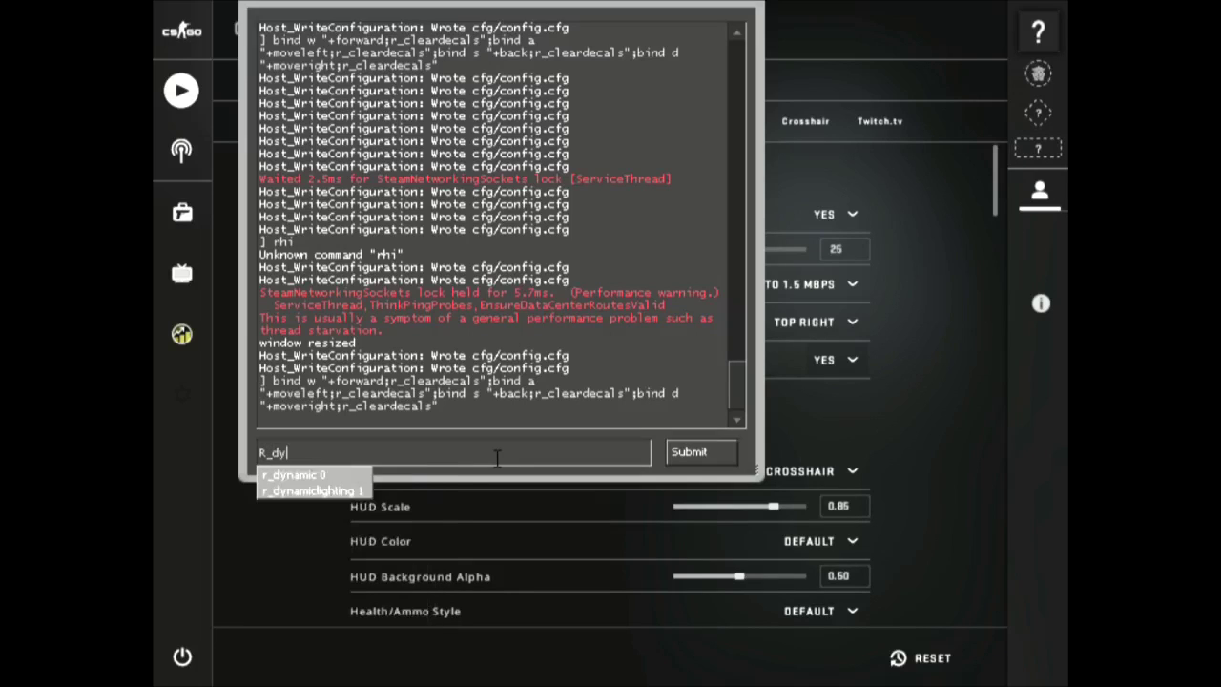
{"action": "type", "text": "namic "}
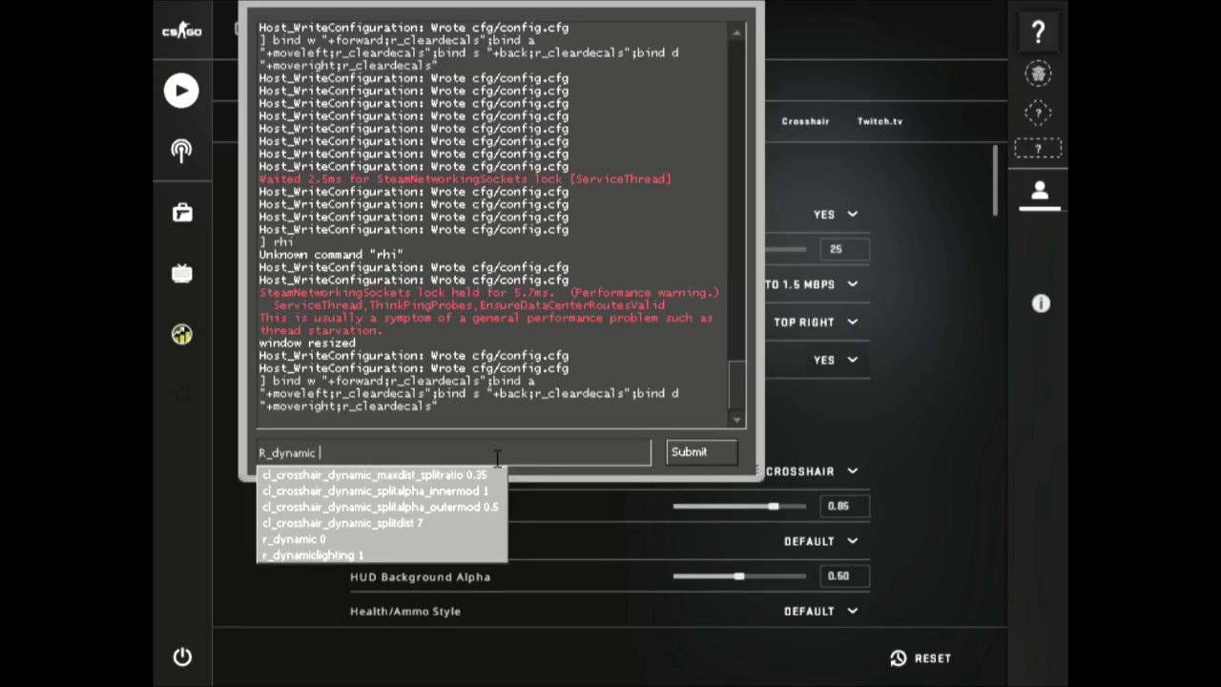
{"action": "type", "text": "0"}
{"action": "key", "text": "Return"}
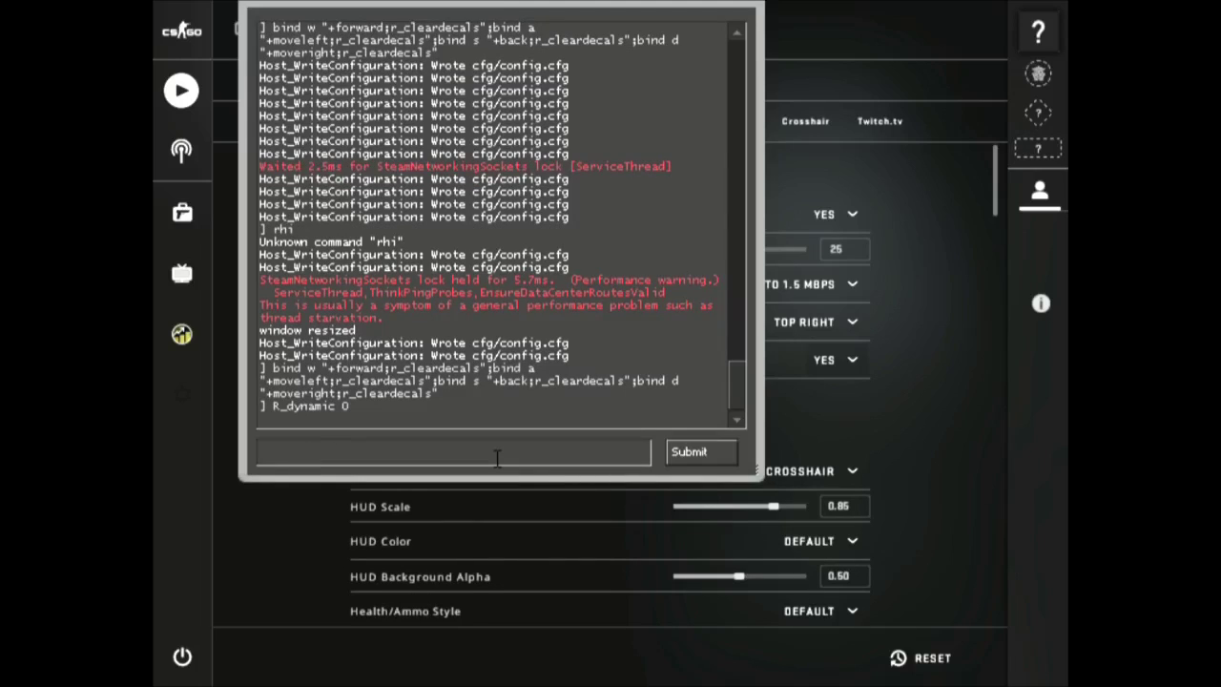
Run the console command r_drawtracers_firstperson 1.
{"action": "type", "text": "r"}
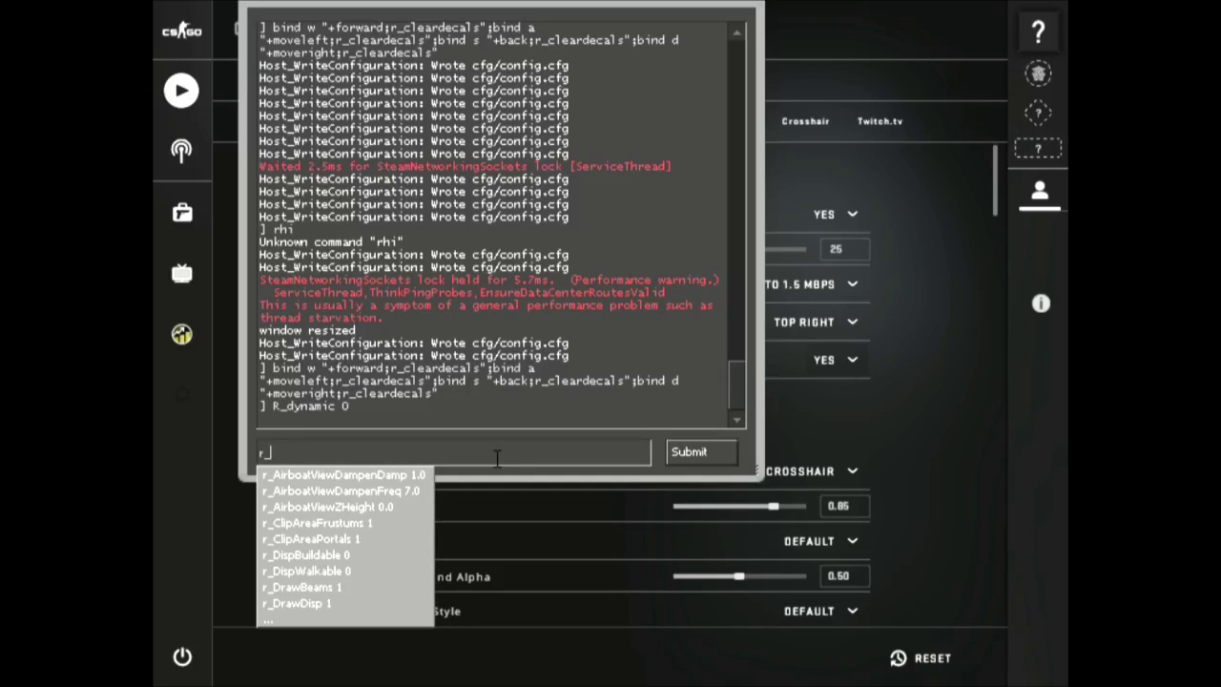
{"action": "type", "text": "_drawt"}
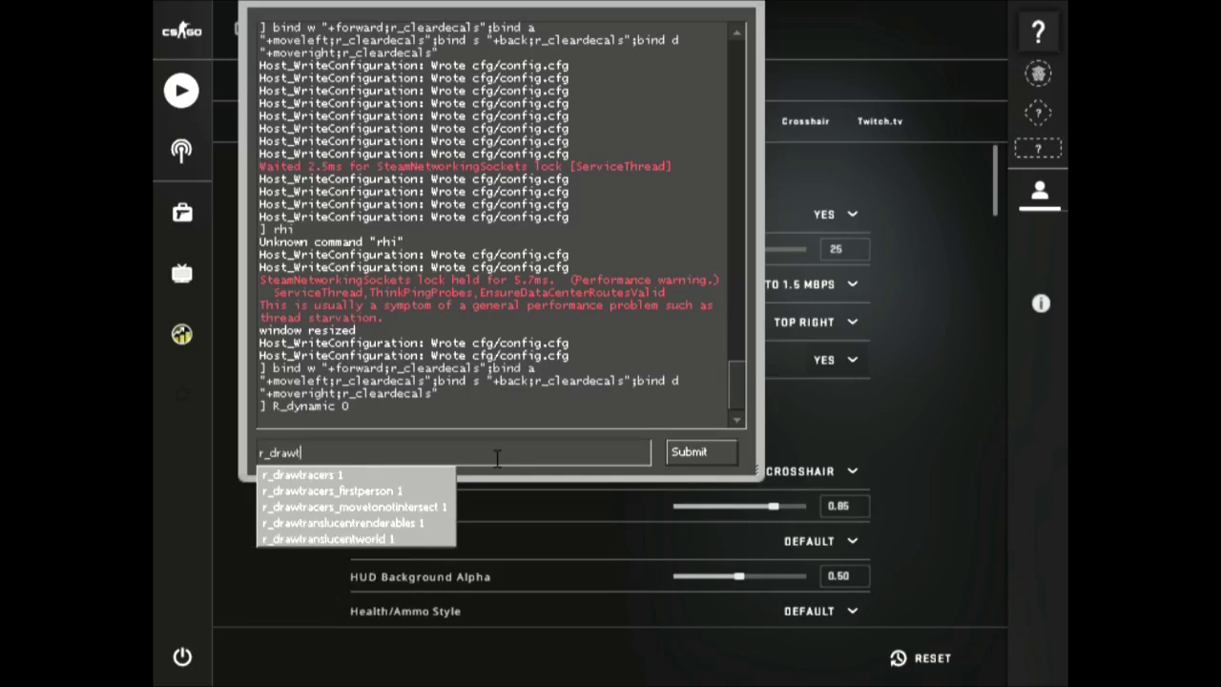
{"action": "type", "text": "race"}
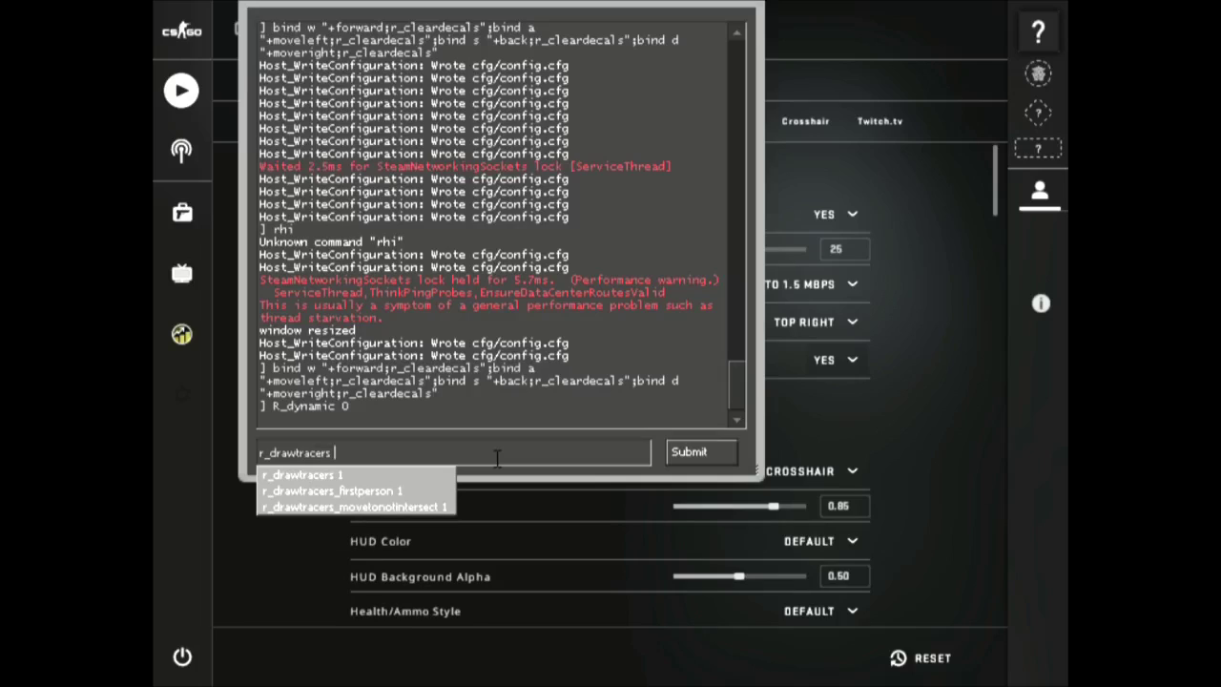
{"action": "type", "text": "rs"}
{"action": "left_click", "coordinate": [382, 490]}
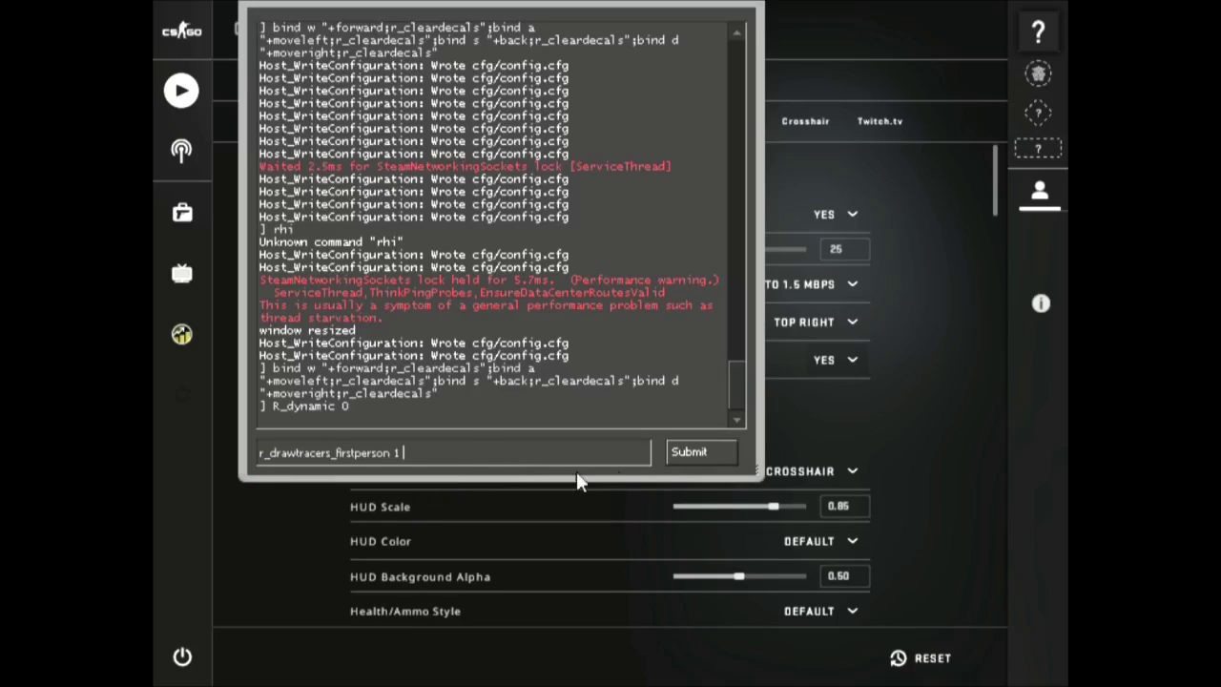
{"action": "left_click", "coordinate": [701, 453]}
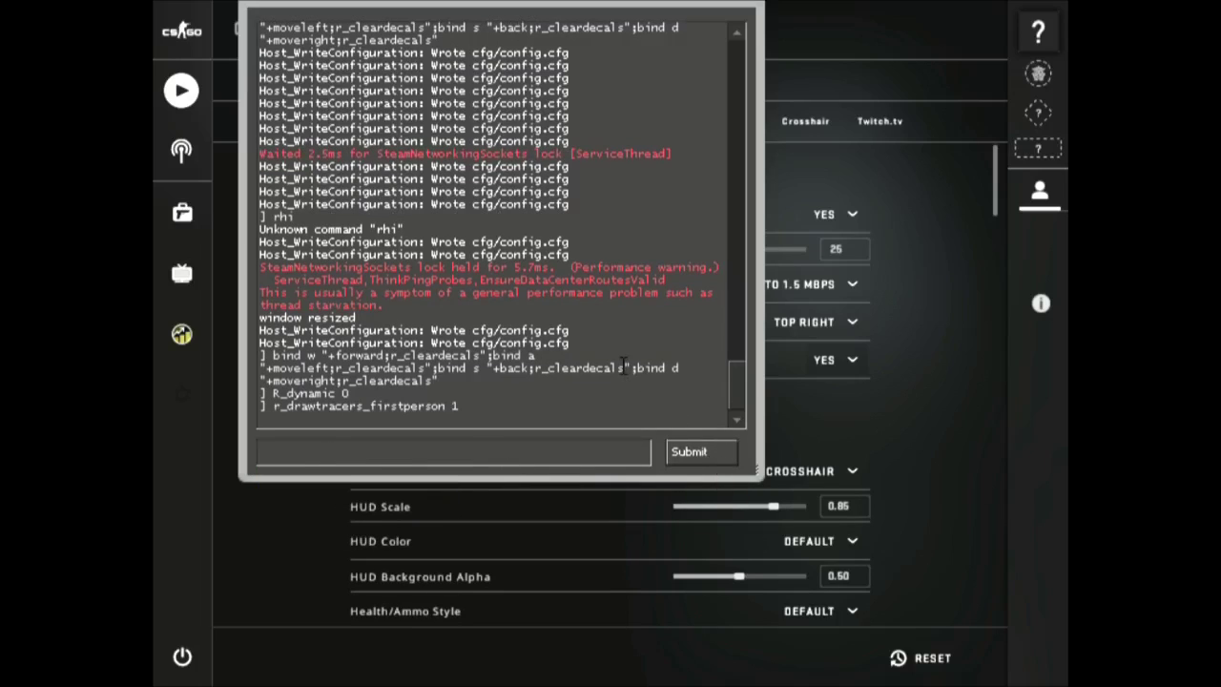
Set mat_queue_mode to 2 in the developer console and close the console.
{"action": "type", "text": "mat_que"}
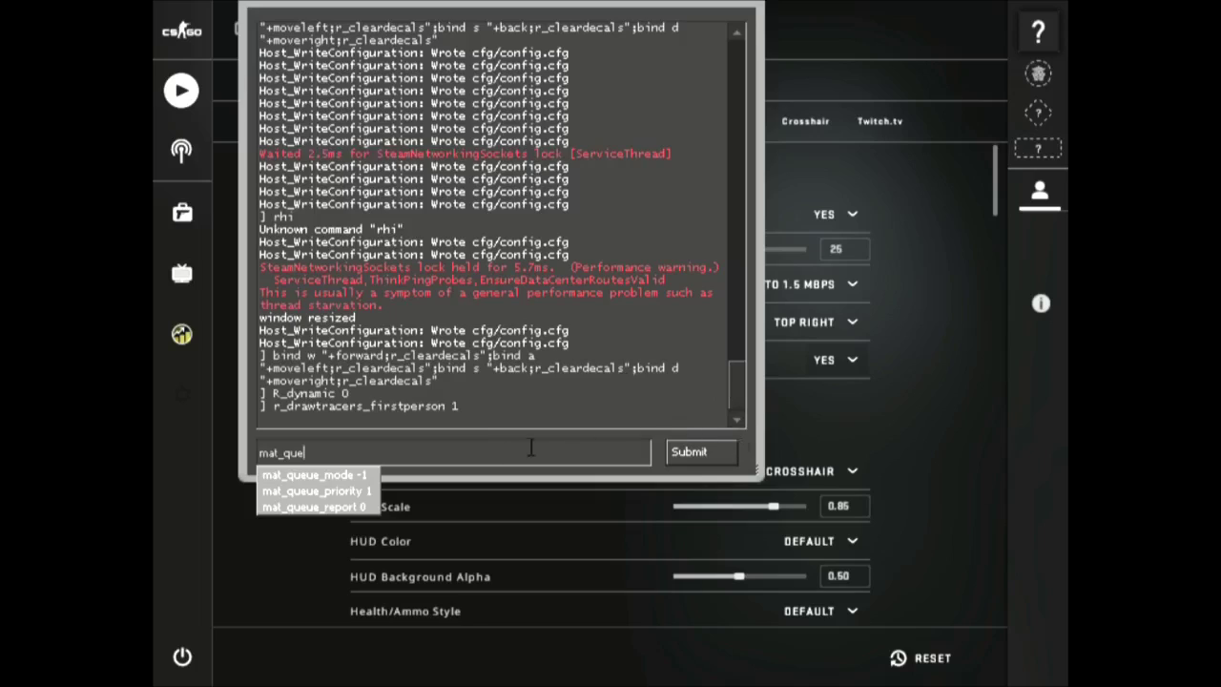
{"action": "left_click", "coordinate": [352, 476]}
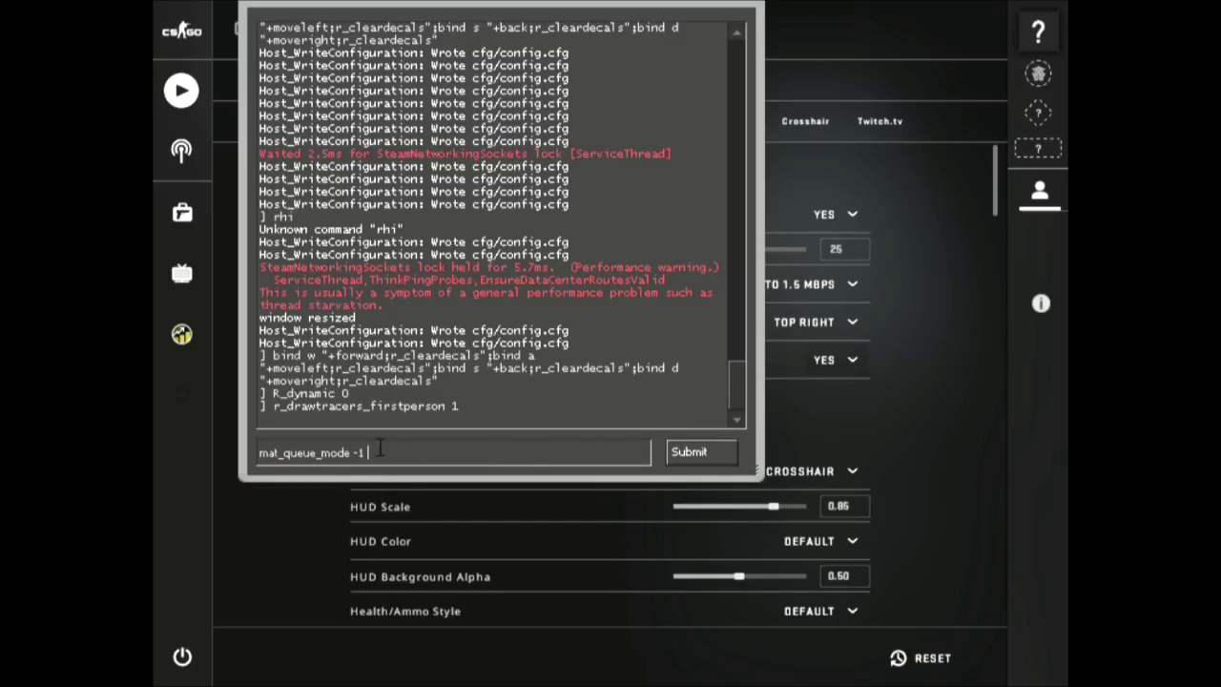
{"action": "key", "text": "BackSpace"}
{"action": "key", "text": "BackSpace"}
{"action": "key", "text": "BackSpace"}
{"action": "type", "text": "2"}
{"action": "key", "text": "Return"}
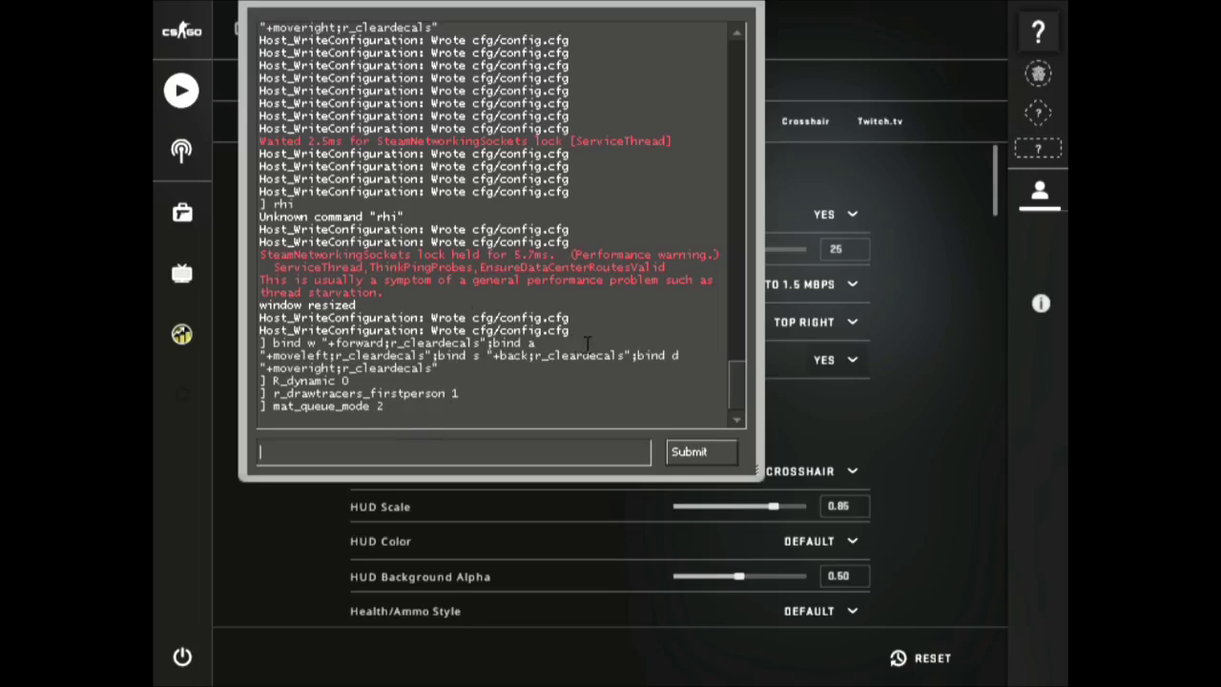
{"action": "left_click", "coordinate": [697, 449]}
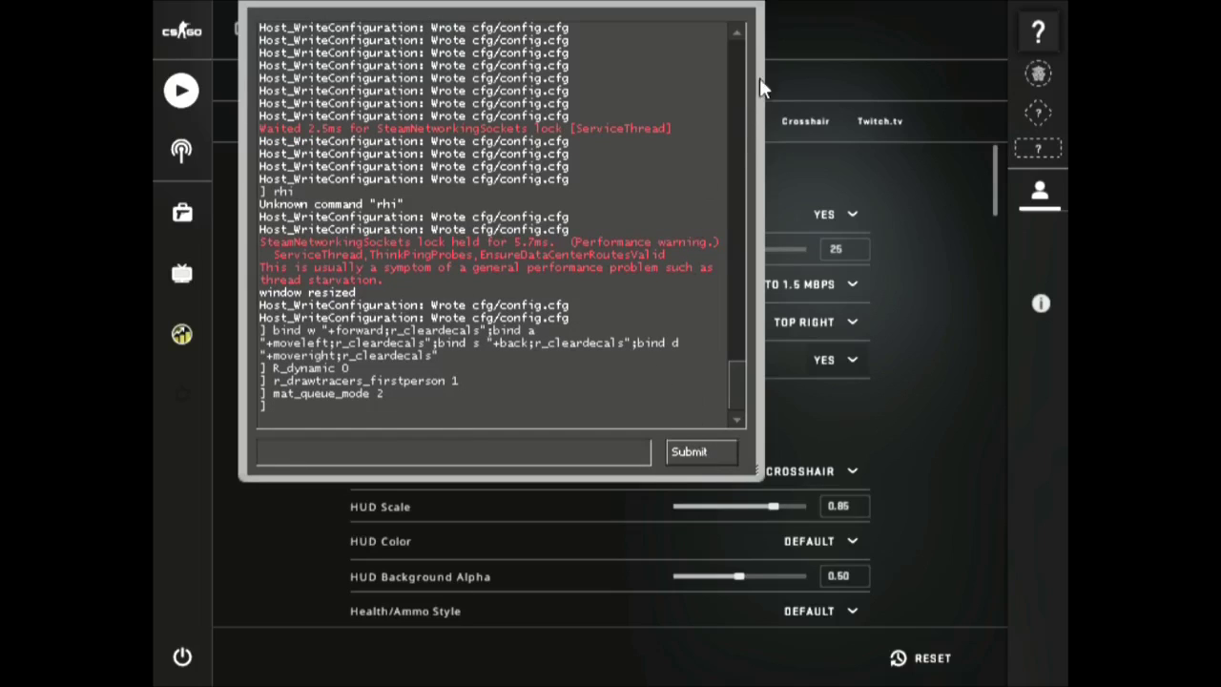
{"action": "key", "text": "grave"}
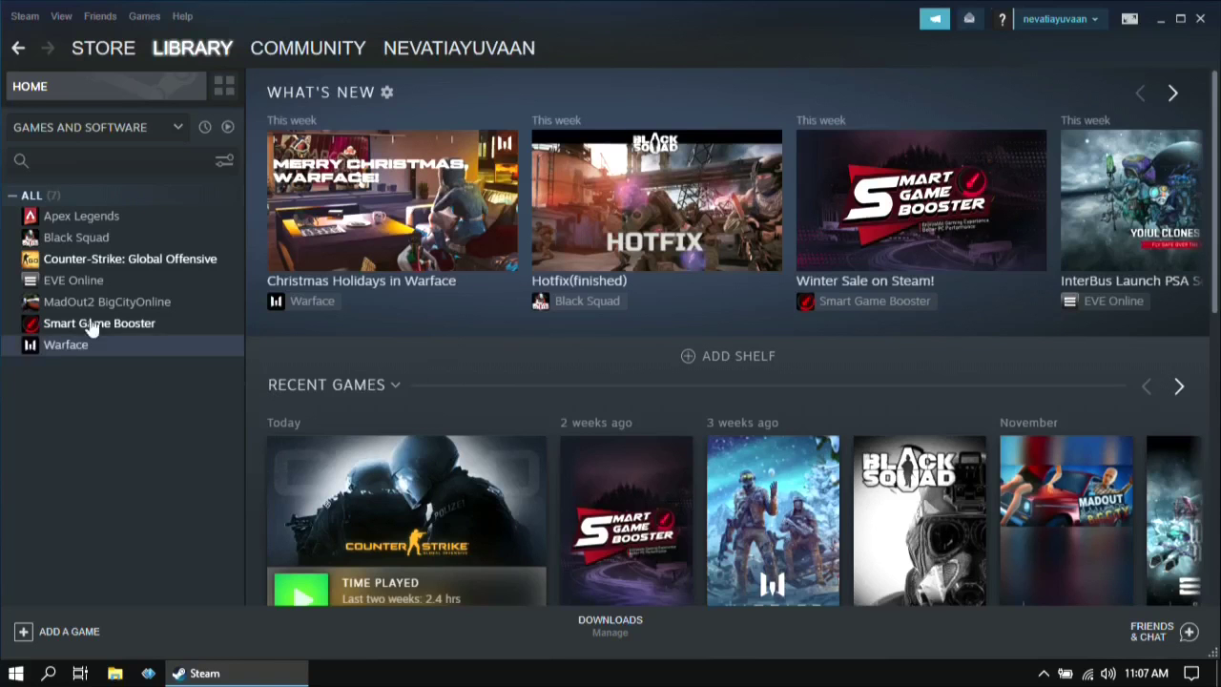
In Steam, paste the launch options string ending in "+cl_updaterate 128 +cl_interp_ratio 1 +cl_interp 0 -noubershader +r_dynamic 0" into Counter-Strike: Global Offensive's properties.
{"action": "left_click", "coordinate": [109, 261]}
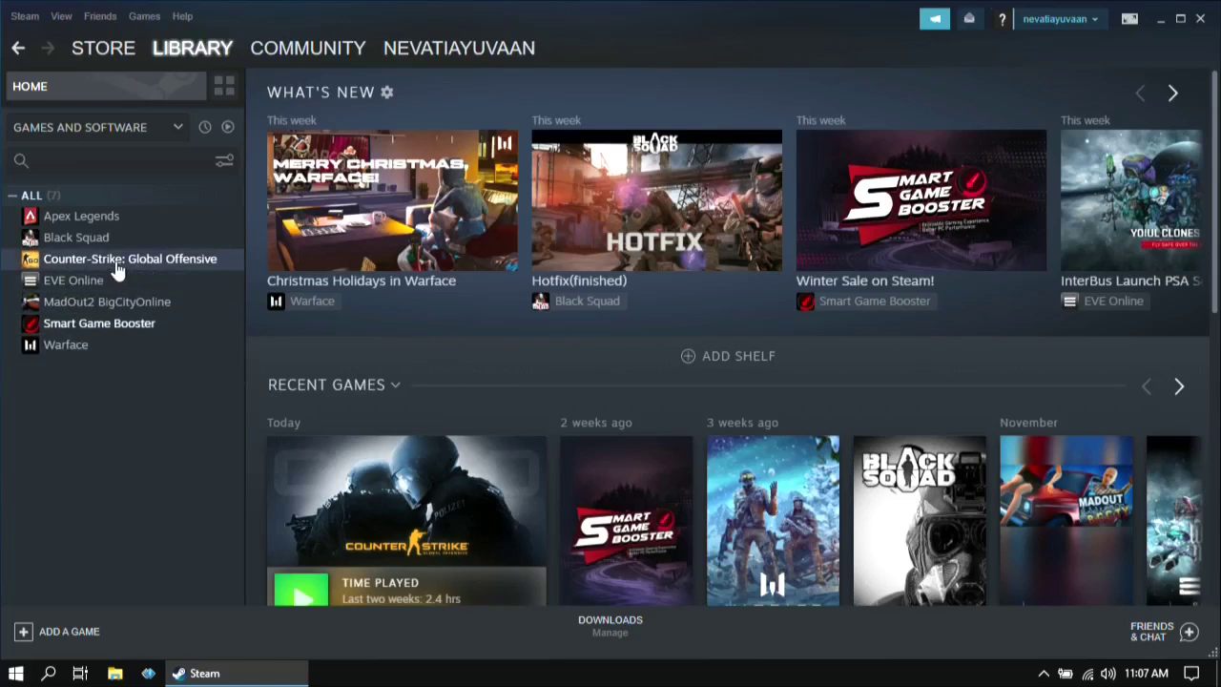
{"action": "right_click", "coordinate": [99, 260]}
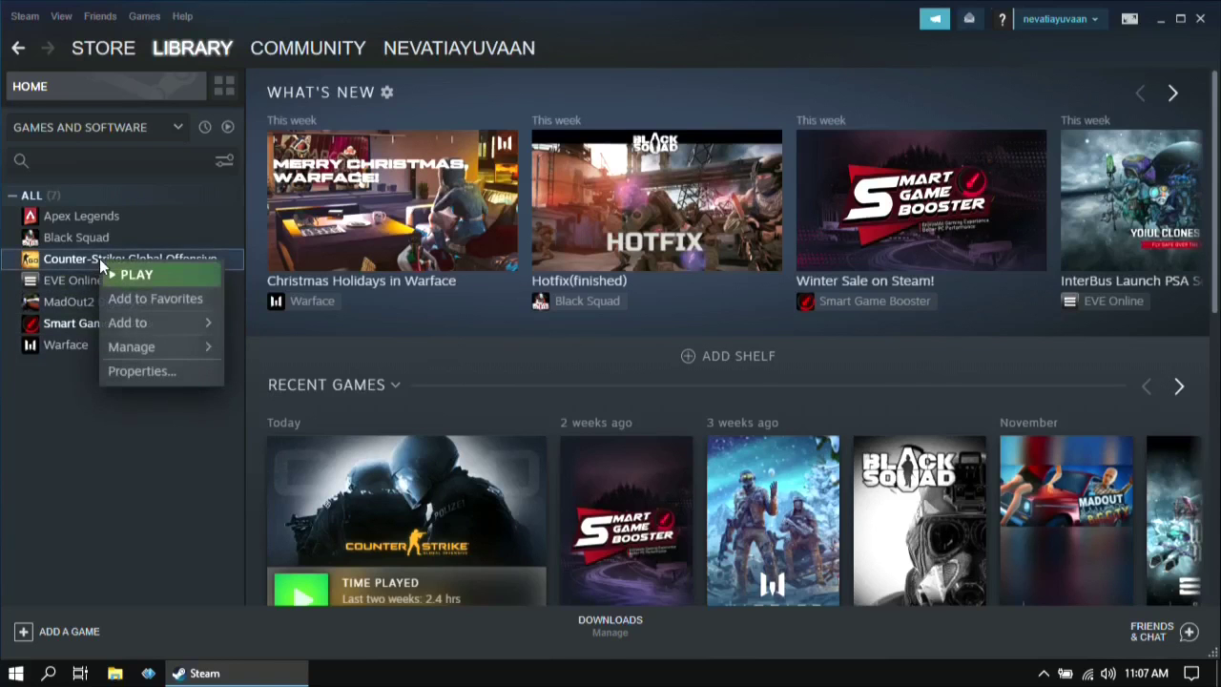
{"action": "left_click", "coordinate": [181, 370]}
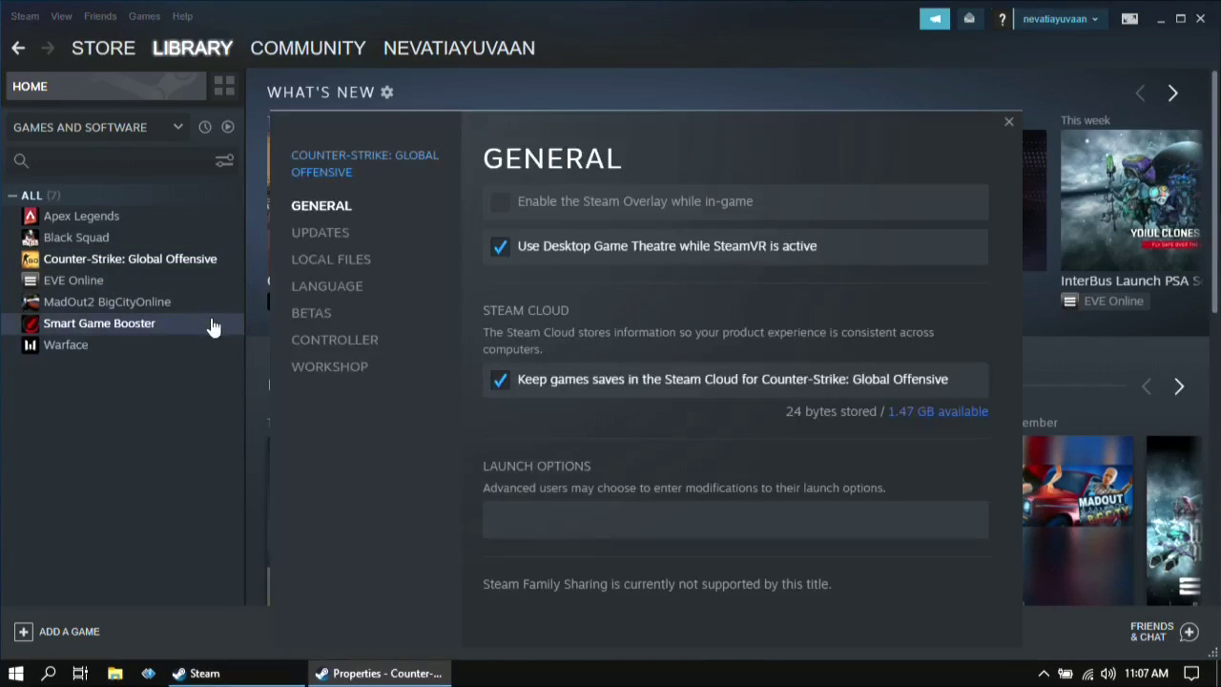
{"action": "left_click_drag", "start_coordinate": [655, 146], "coordinate": [665, 61]}
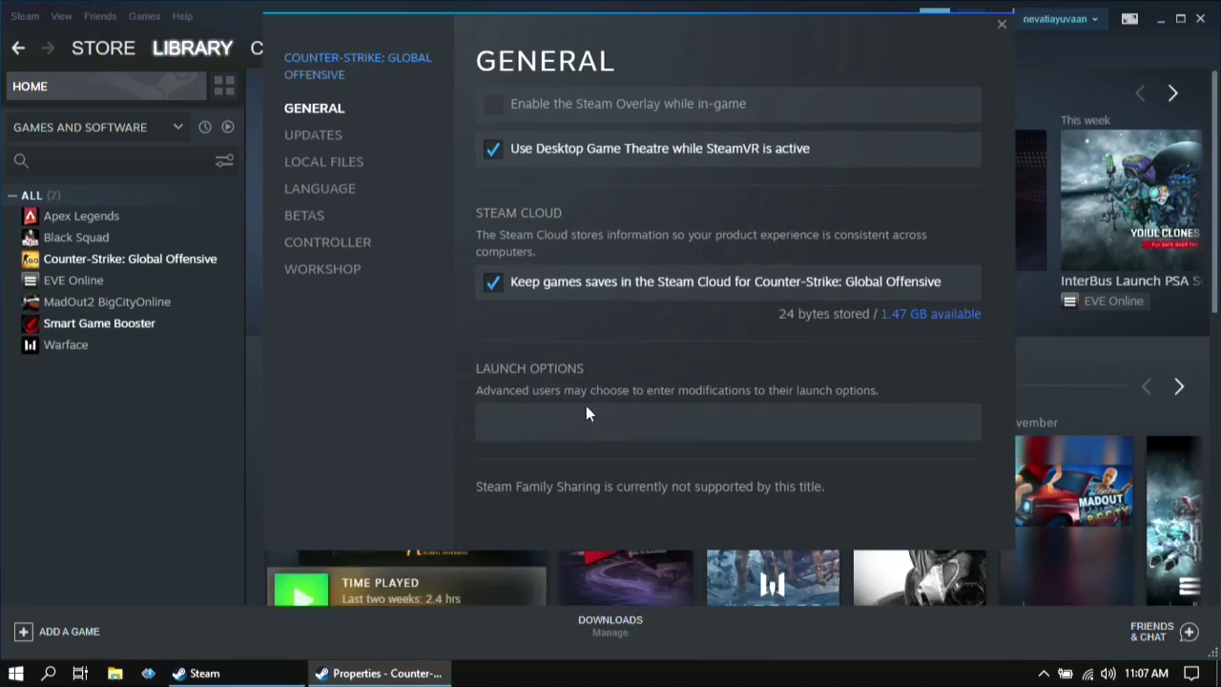
{"action": "left_click", "coordinate": [529, 420]}
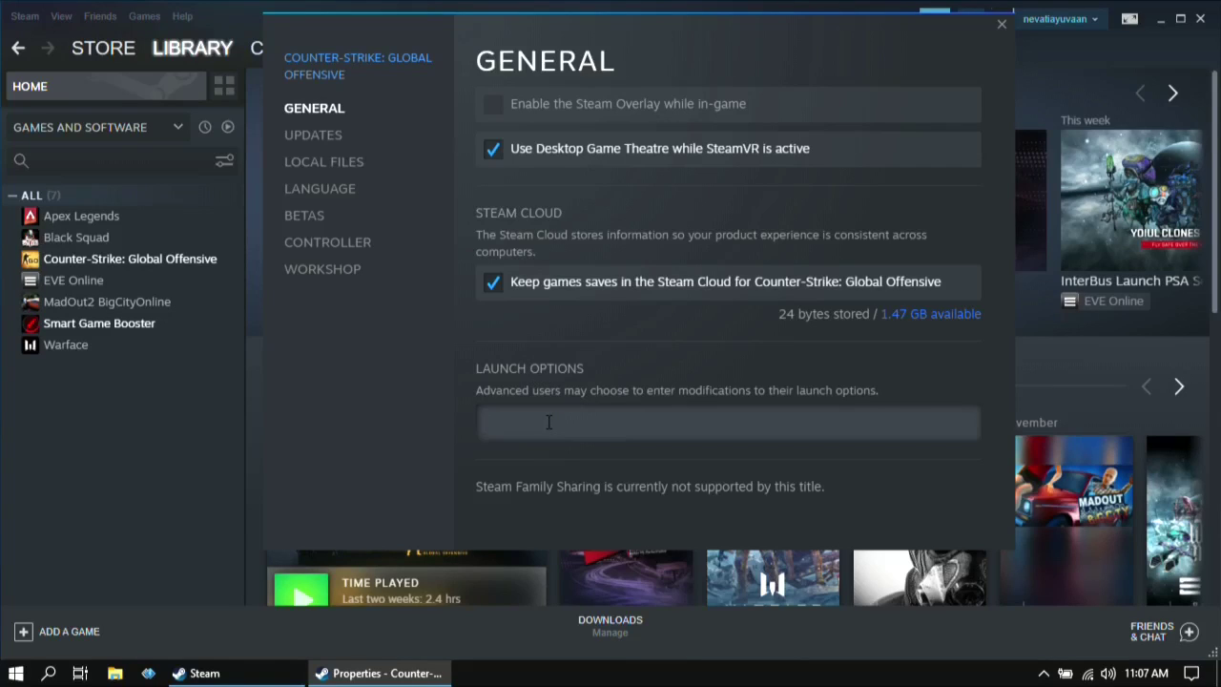
{"action": "key", "text": "ctrl+v"}
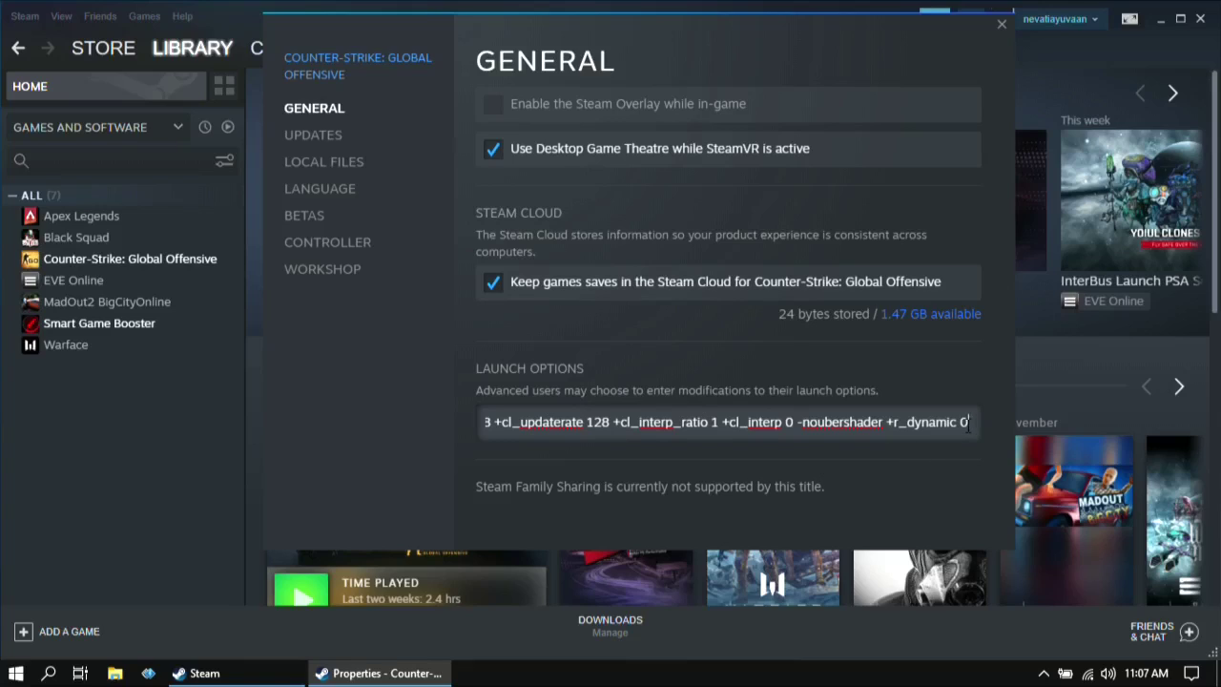
Review the full launch options string from its end back to its start and close the game's properties.
{"action": "left_click_drag", "start_coordinate": [967, 424], "coordinate": [1027, 439]}
{"action": "key", "text": "Left"}
{"action": "key", "text": "Left"}
{"action": "key", "text": "Left"}
{"action": "key", "text": "Left"}
{"action": "key", "text": "Left"}
{"action": "key", "text": "Left"}
{"action": "key", "text": "Left"}
{"action": "key", "text": "Left"}
{"action": "key", "text": "Left"}
{"action": "key", "text": "Left"}
{"action": "key", "text": "Left"}
{"action": "key", "text": "Left"}
{"action": "key", "text": "Left"}
{"action": "key", "text": "Left"}
{"action": "key", "text": "Left"}
{"action": "key", "text": "Left"}
{"action": "key", "text": "Left"}
{"action": "key", "text": "Left"}
{"action": "key", "text": "Left"}
{"action": "key", "text": "Left"}
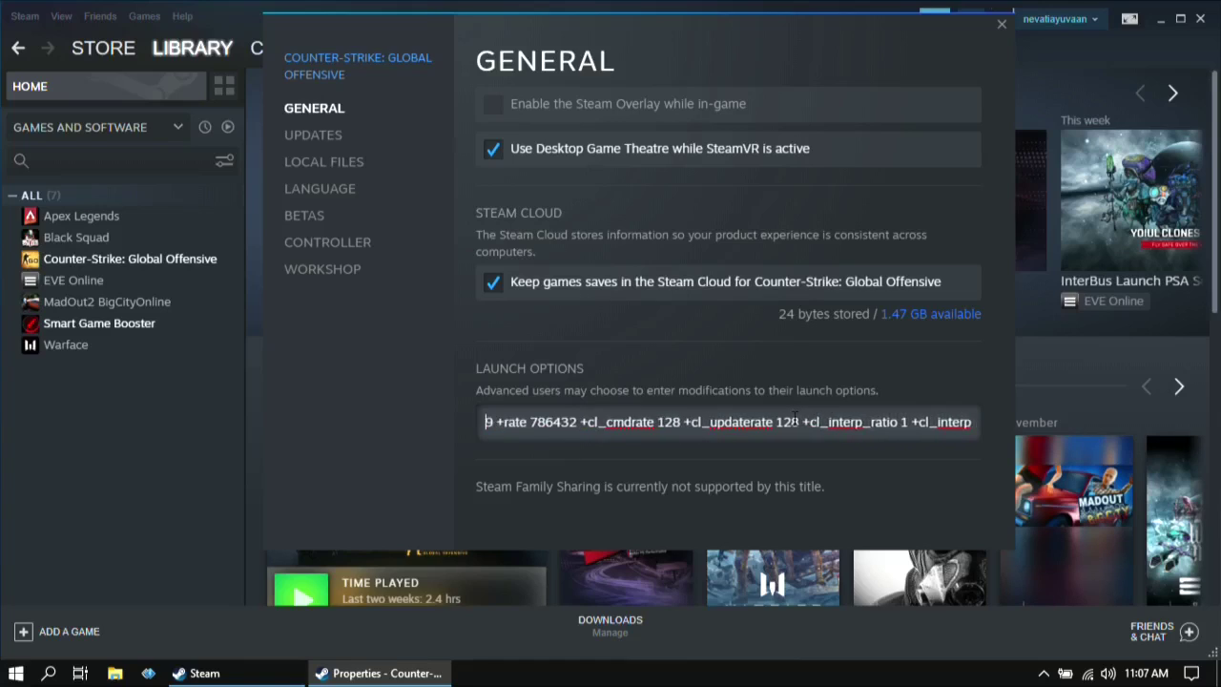
{"action": "key", "text": "Left"}
{"action": "key", "text": "Left"}
{"action": "key", "text": "Left"}
{"action": "key", "text": "Left"}
{"action": "key", "text": "Left"}
{"action": "key", "text": "Left"}
{"action": "key", "text": "Left"}
{"action": "key", "text": "Left"}
{"action": "key", "text": "Left"}
{"action": "key", "text": "Left"}
{"action": "key", "text": "Left"}
{"action": "key", "text": "Left"}
{"action": "key", "text": "Left"}
{"action": "key", "text": "Left"}
{"action": "key", "text": "Left"}
{"action": "key", "text": "Left"}
{"action": "key", "text": "Left"}
{"action": "key", "text": "Left"}
{"action": "key", "text": "Left"}
{"action": "key", "text": "Left"}
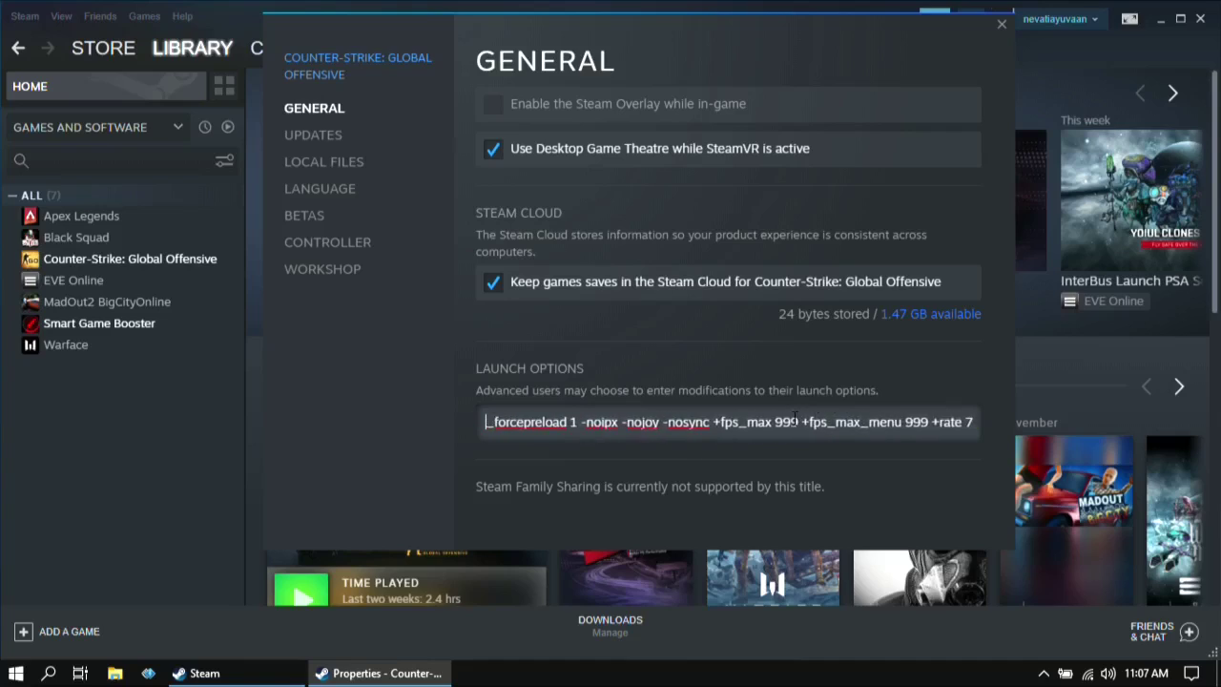
{"action": "key", "text": "Left"}
{"action": "key", "text": "Left"}
{"action": "key", "text": "Left"}
{"action": "key", "text": "Left"}
{"action": "key", "text": "Left"}
{"action": "key", "text": "Left"}
{"action": "key", "text": "Left"}
{"action": "key", "text": "Left"}
{"action": "key", "text": "Left"}
{"action": "key", "text": "Left"}
{"action": "key", "text": "Left"}
{"action": "key", "text": "Left"}
{"action": "key", "text": "Left"}
{"action": "key", "text": "Left"}
{"action": "key", "text": "Left"}
{"action": "key", "text": "Left"}
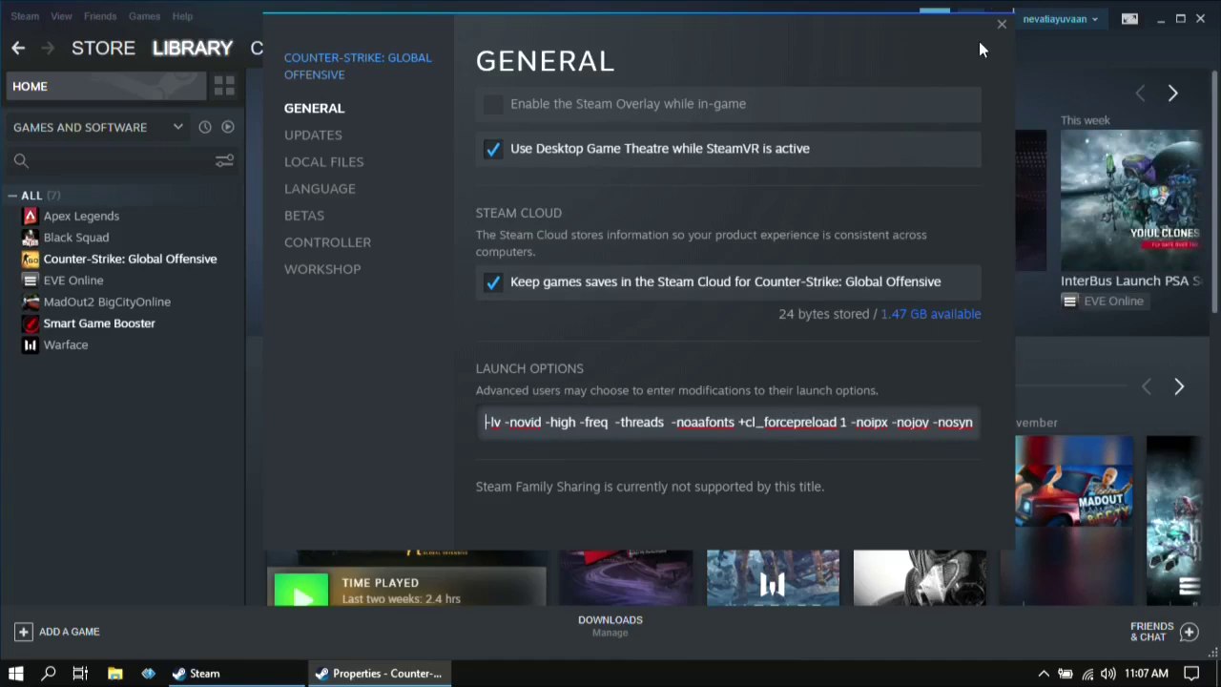
{"action": "left_click", "coordinate": [1001, 24]}
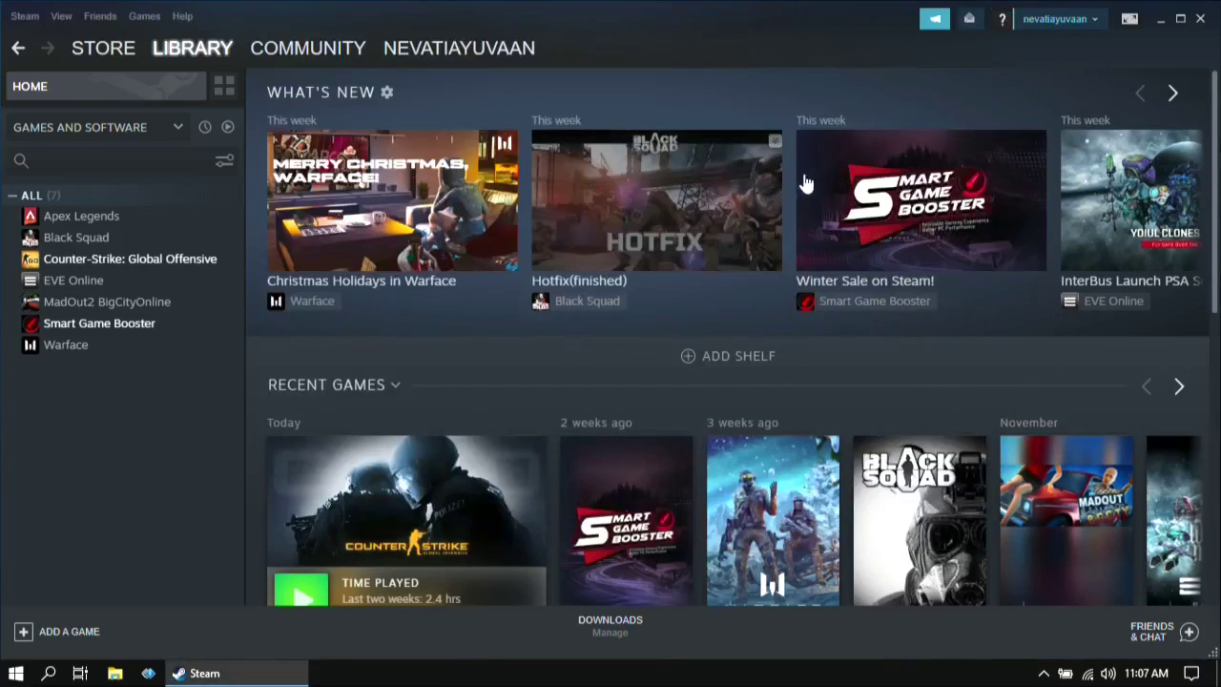
Close the Steam window and refresh the Windows desktop.
{"action": "left_click", "coordinate": [1200, 18]}
{"action": "right_click", "coordinate": [874, 207]}
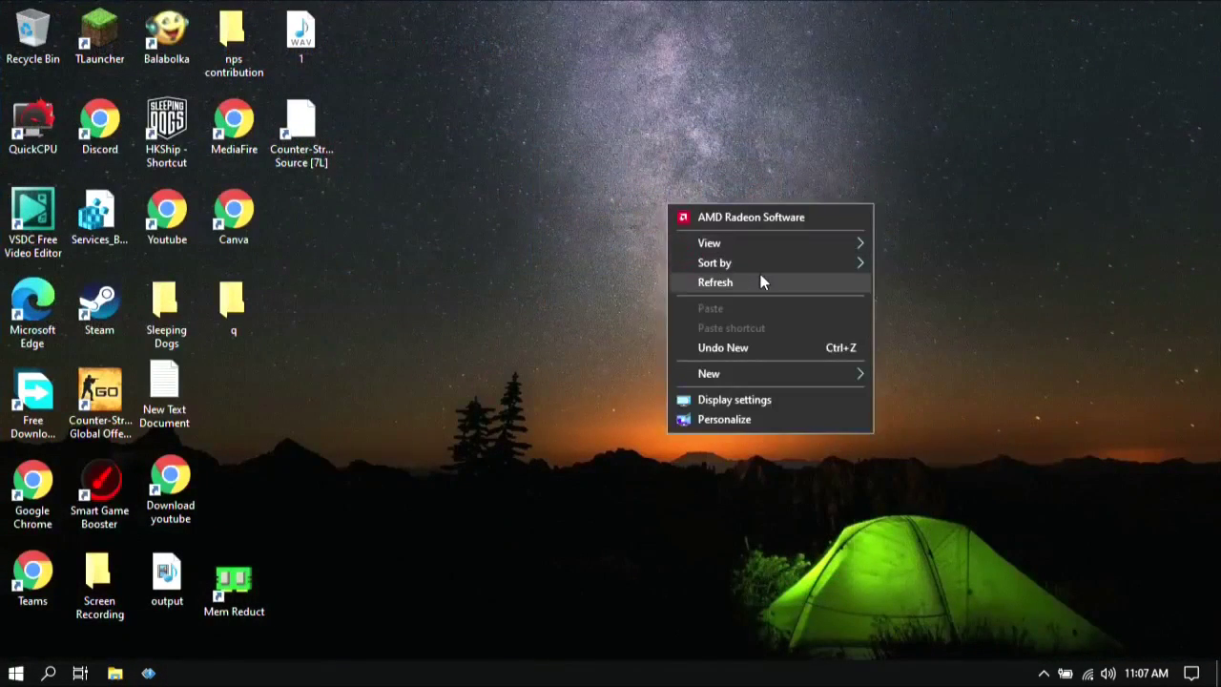
{"action": "left_click", "coordinate": [760, 278]}
{"action": "right_click", "coordinate": [969, 278]}
{"action": "left_click", "coordinate": [829, 359]}
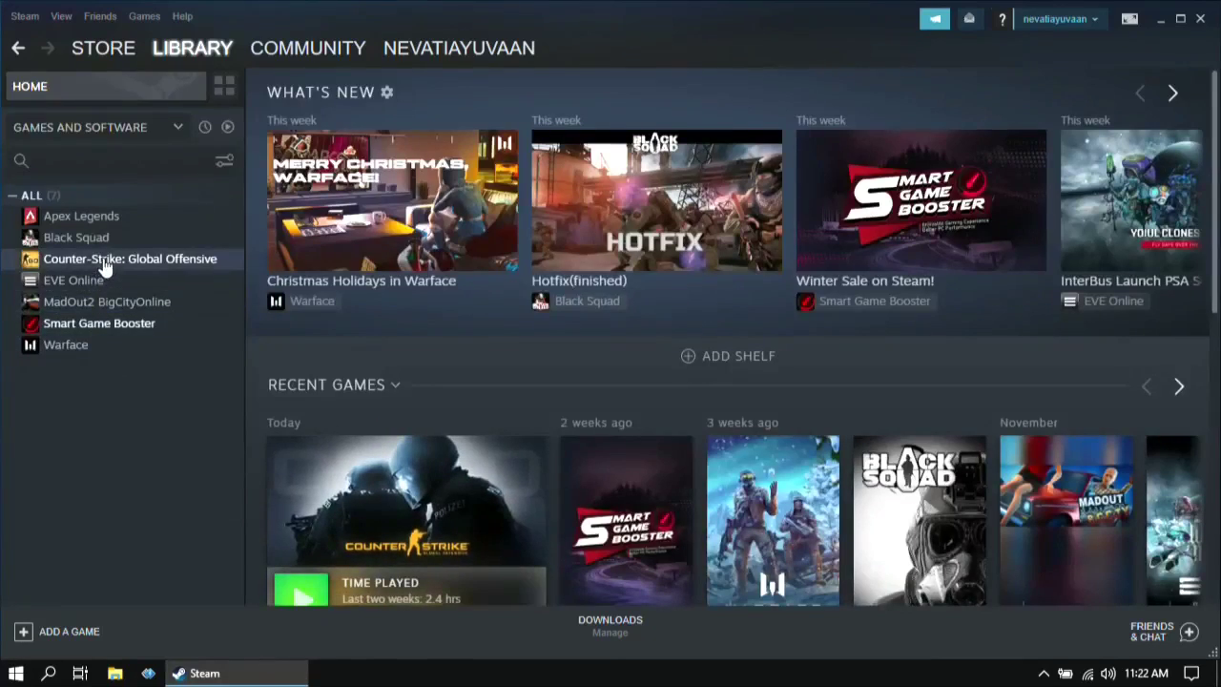
Browse the local files of Counter-Strike: Global Offensive from the Steam library and open the bin folder.
{"action": "right_click", "coordinate": [106, 258]}
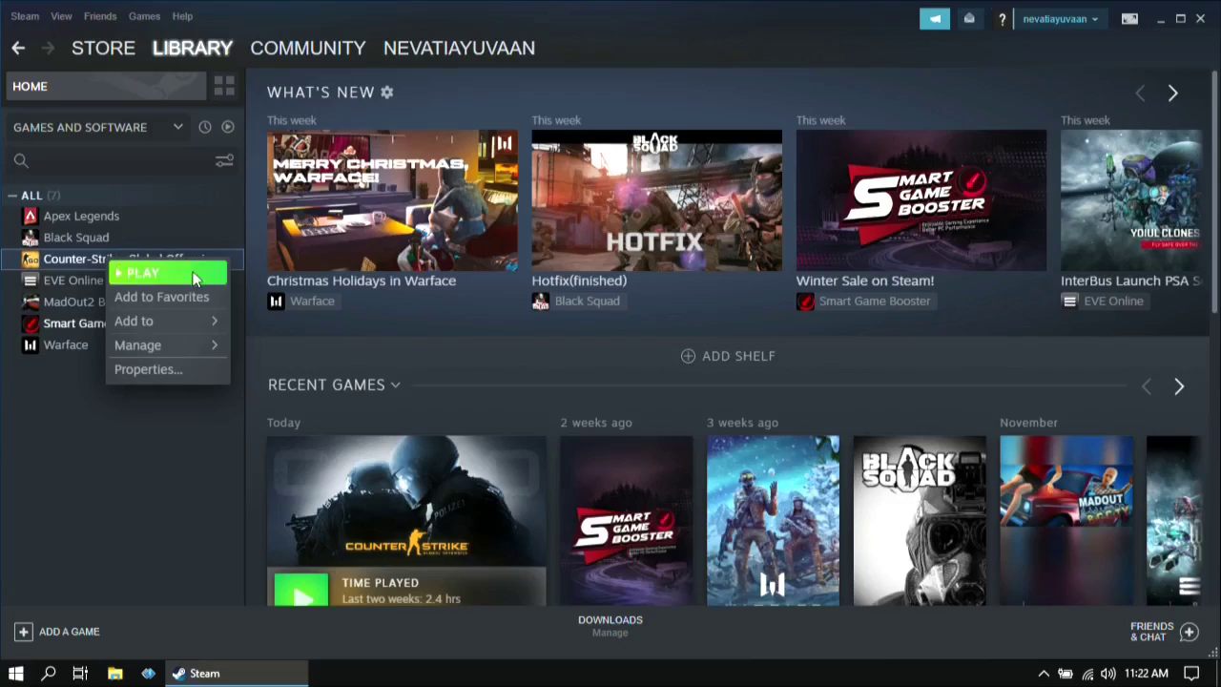
{"action": "mouse_move", "coordinate": [193, 345]}
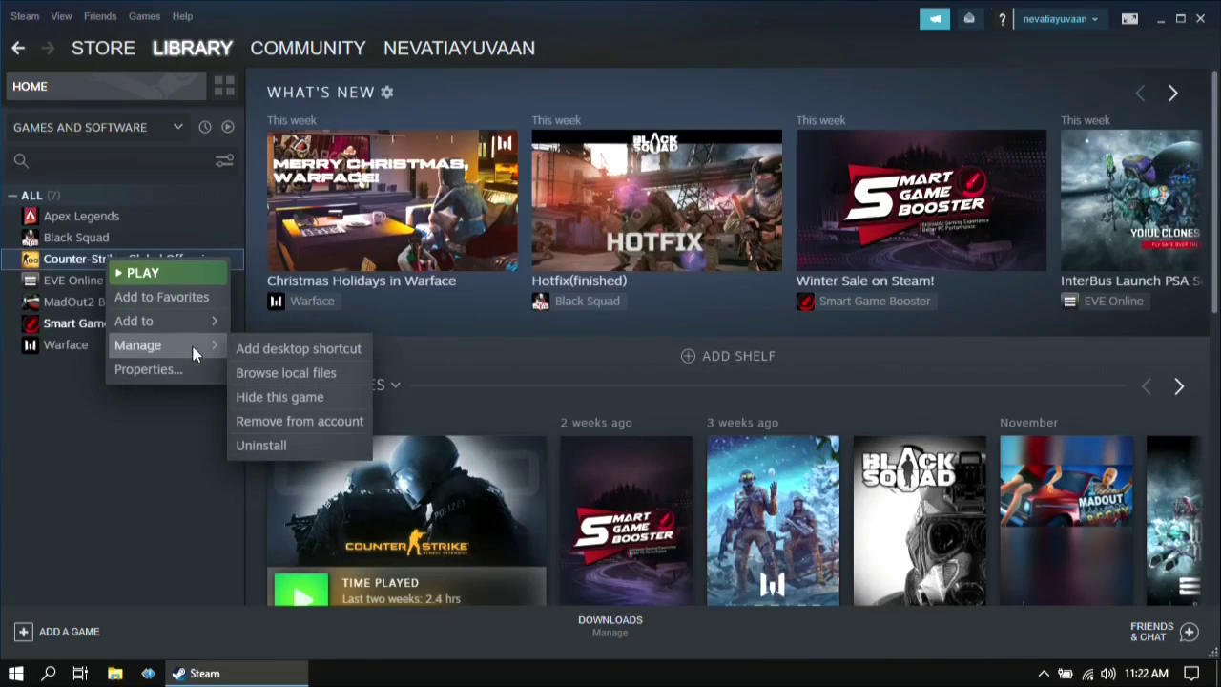
{"action": "left_click", "coordinate": [296, 377]}
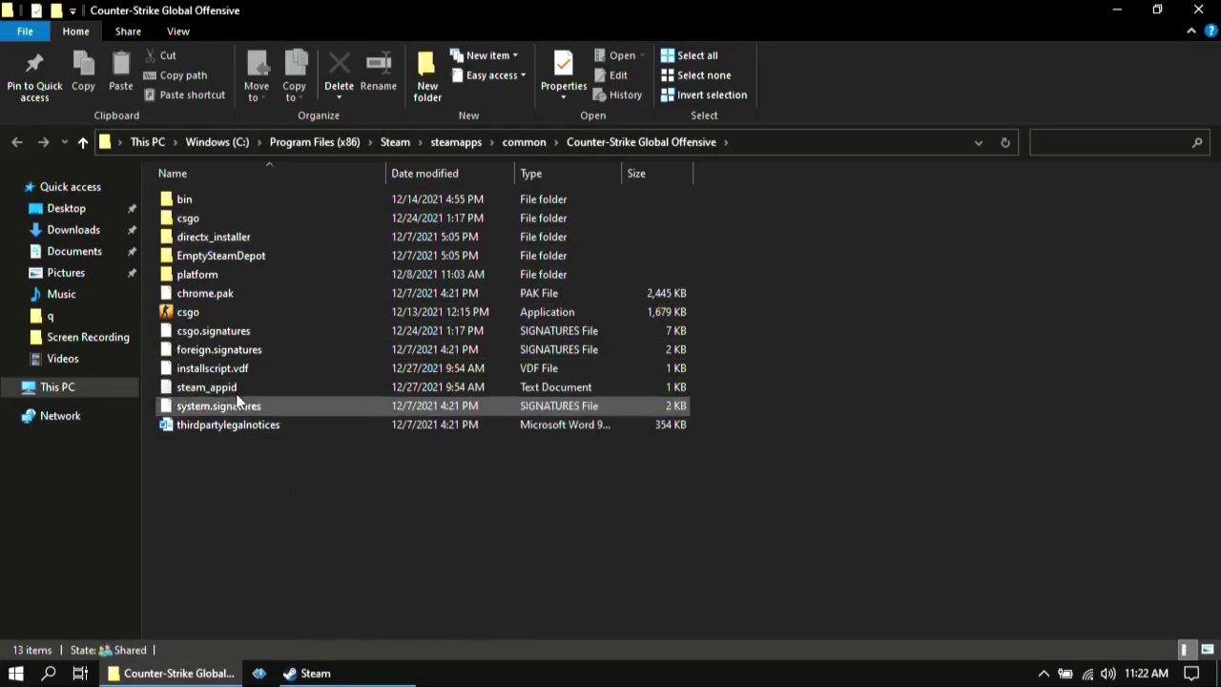
{"action": "left_click", "coordinate": [219, 203]}
{"action": "double_click", "coordinate": [219, 201]}
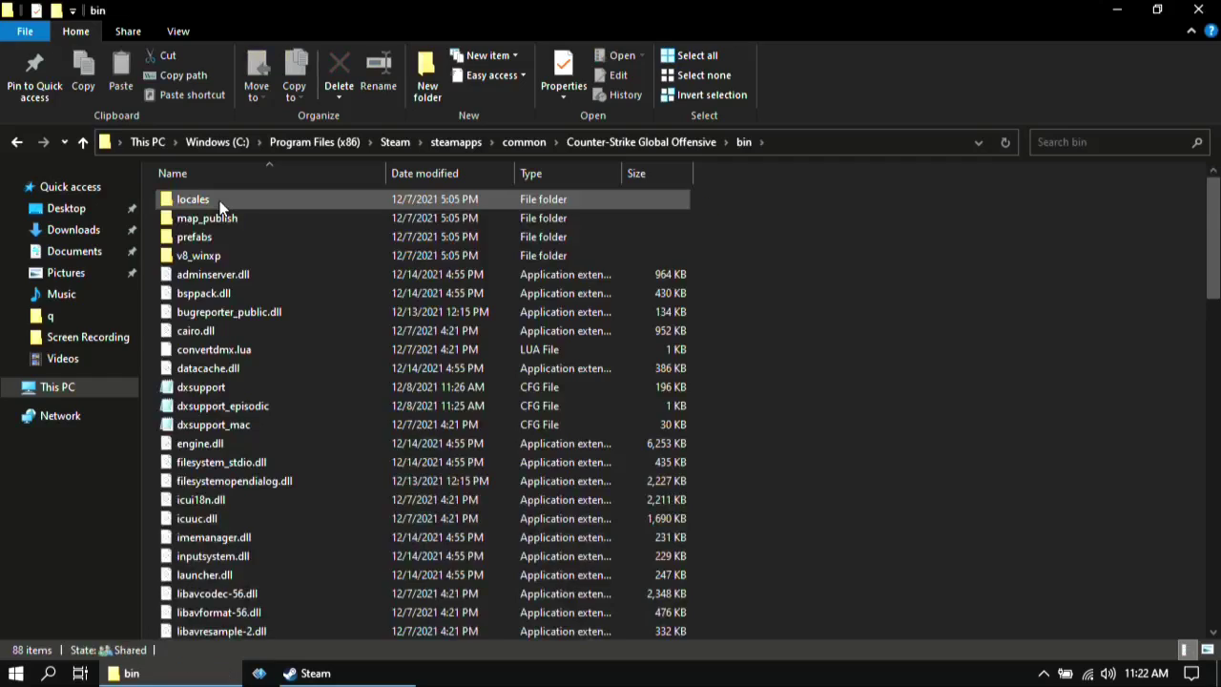
Find the dxsupport_episodic configuration file in the bin folder and open it in a maximized Notepad window.
{"action": "scroll", "coordinate": [404, 313], "scroll_direction": "down", "scroll_amount": 4}
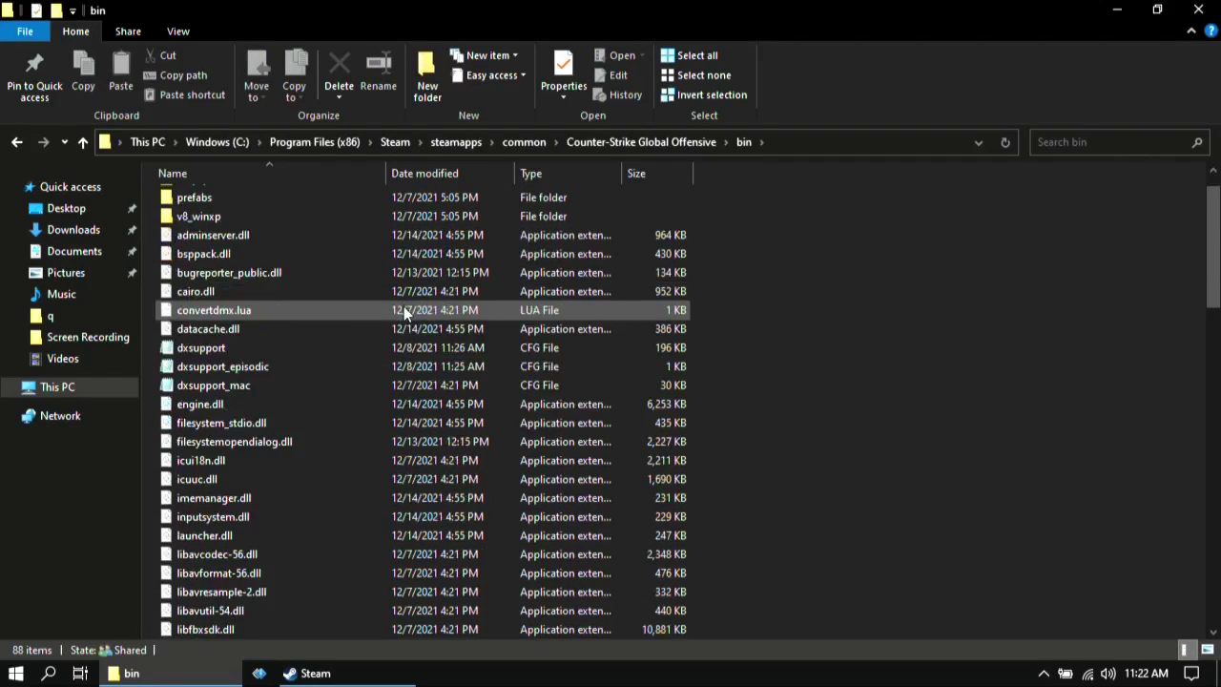
{"action": "scroll", "coordinate": [404, 313], "scroll_direction": "down", "scroll_amount": 4}
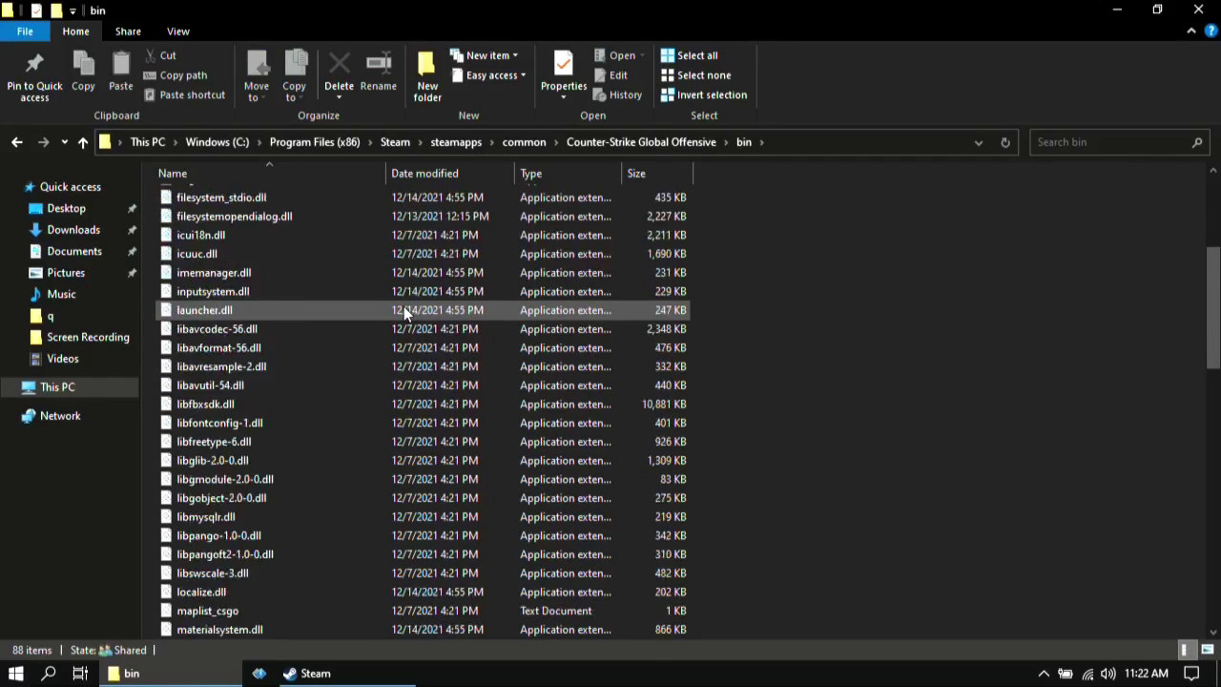
{"action": "scroll", "coordinate": [404, 313], "scroll_direction": "up", "scroll_amount": 5}
{"action": "scroll", "coordinate": [404, 306], "scroll_direction": "up", "scroll_amount": 2}
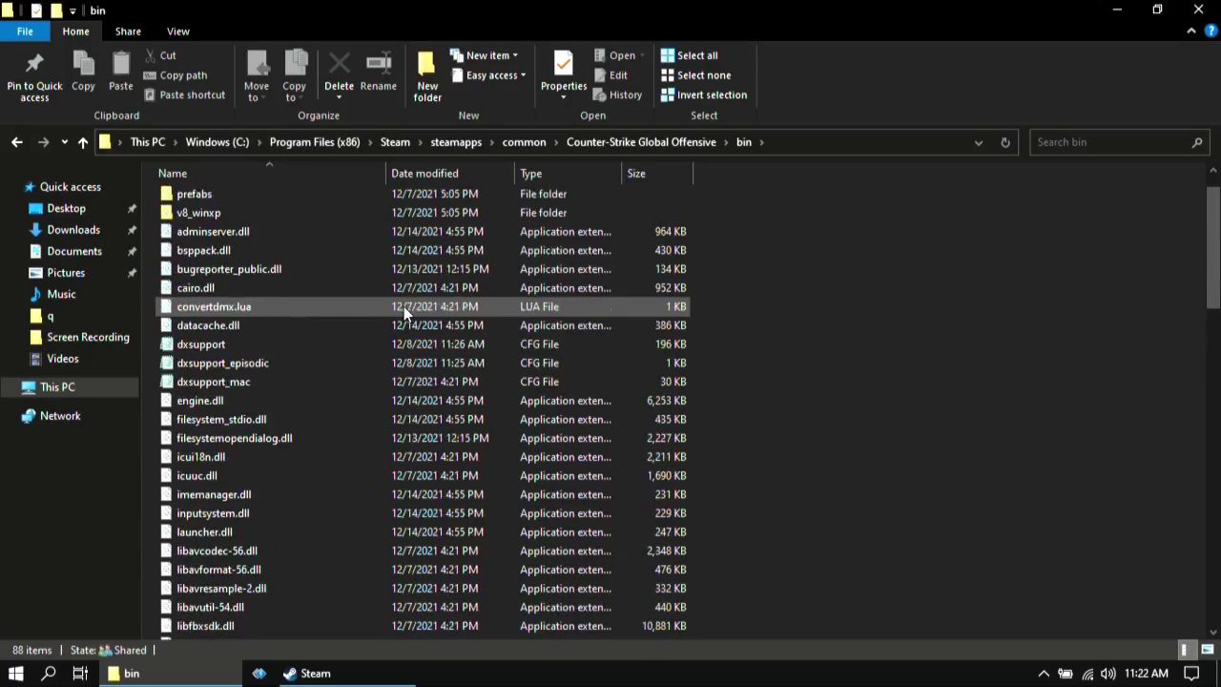
{"action": "left_click", "coordinate": [250, 345]}
{"action": "left_click", "coordinate": [258, 367]}
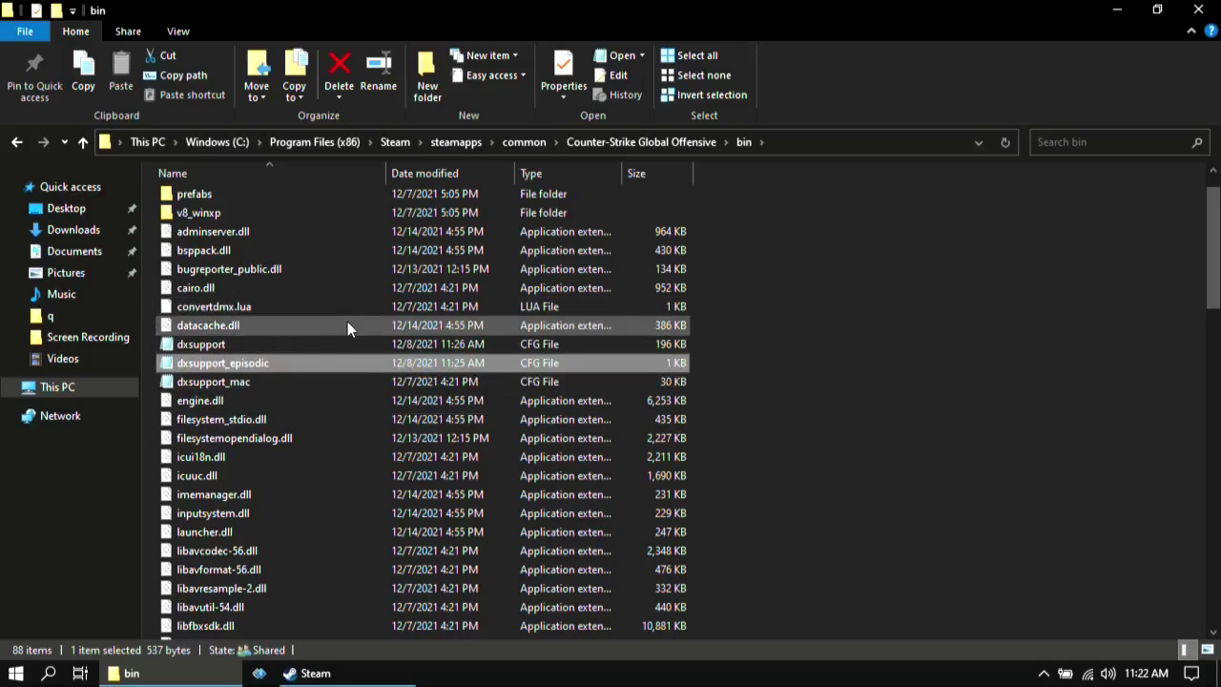
{"action": "double_click", "coordinate": [226, 366]}
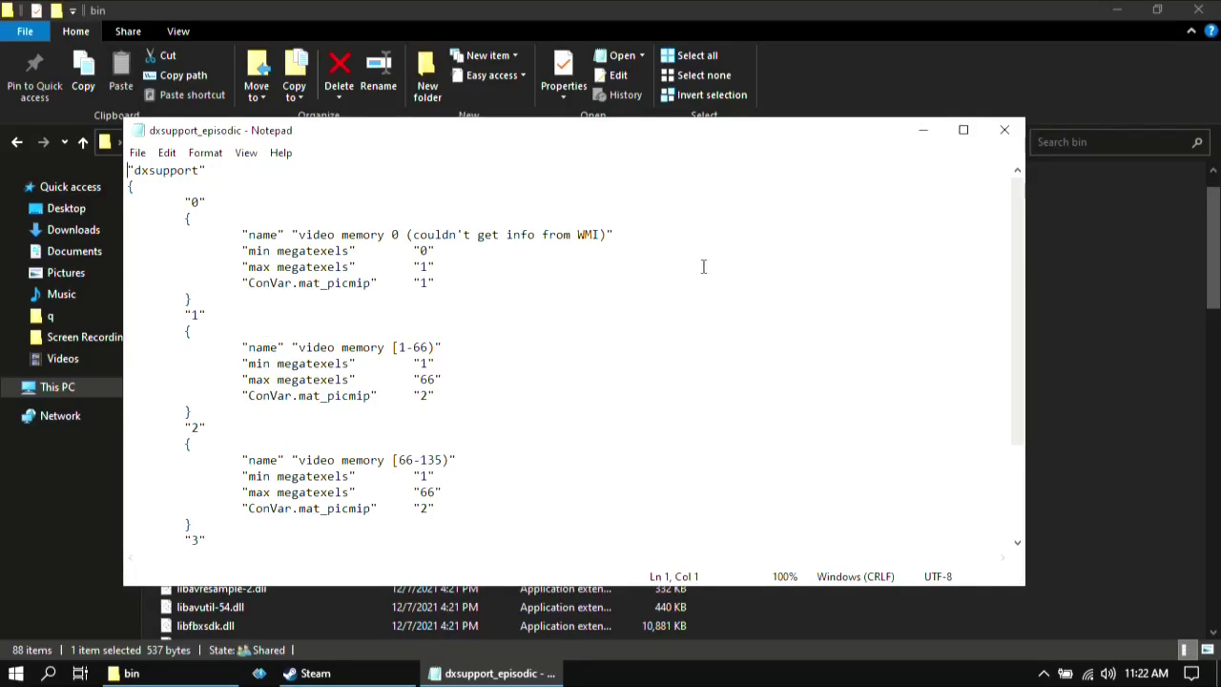
{"action": "left_click", "coordinate": [963, 130]}
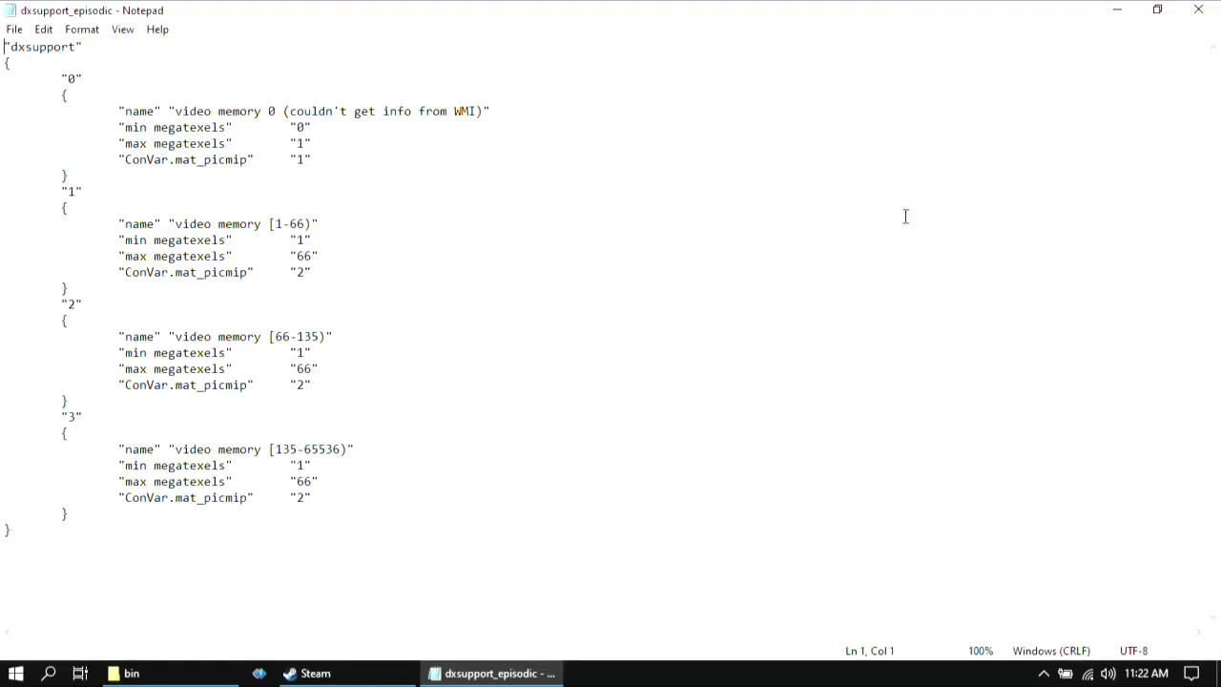
Set "min megatexels" in section "2" of dxsupport_episodic to "1".
{"action": "left_click", "coordinate": [70, 303]}
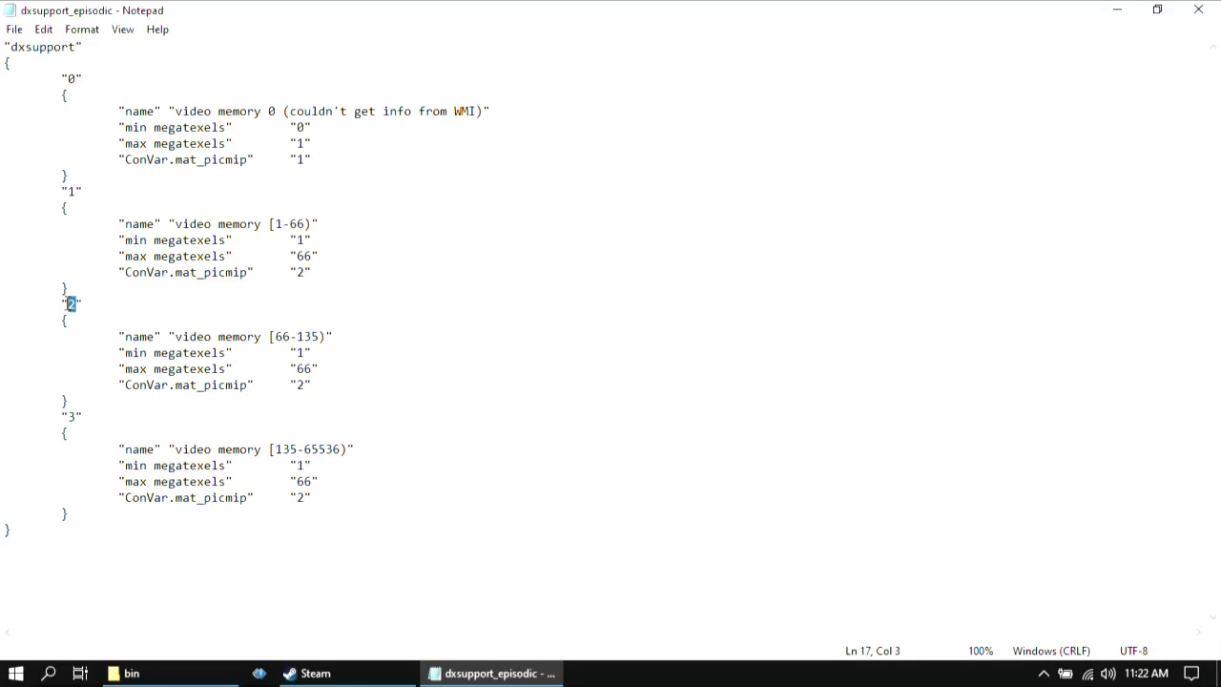
{"action": "left_click", "coordinate": [98, 351]}
{"action": "left_click", "coordinate": [76, 420]}
{"action": "left_click", "coordinate": [251, 327]}
{"action": "left_click", "coordinate": [302, 352]}
{"action": "key", "text": "BackSpace"}
{"action": "type", "text": "1"}
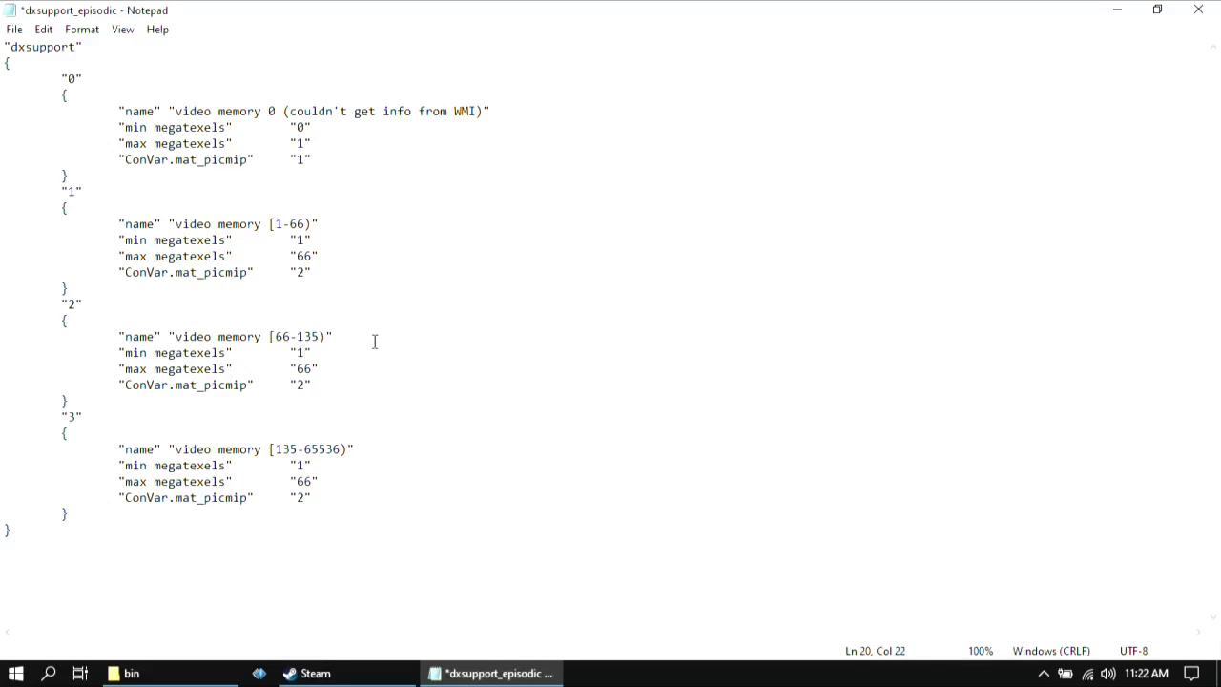
Check the megatexels and ConVar.mat_picmip values in sections "2" and "3", then close dxsupport_episodic, saving the changes.
{"action": "key", "text": "shift+Left"}
{"action": "mouse_move", "coordinate": [313, 368]}
{"action": "left_mouse_down"}
{"action": "mouse_move", "coordinate": [294, 367]}
{"action": "mouse_move", "coordinate": [296, 384]}
{"action": "left_mouse_up"}
{"action": "left_click", "coordinate": [334, 416]}
{"action": "left_click_drag", "start_coordinate": [305, 465], "coordinate": [312, 497]}
{"action": "left_click", "coordinate": [363, 358]}
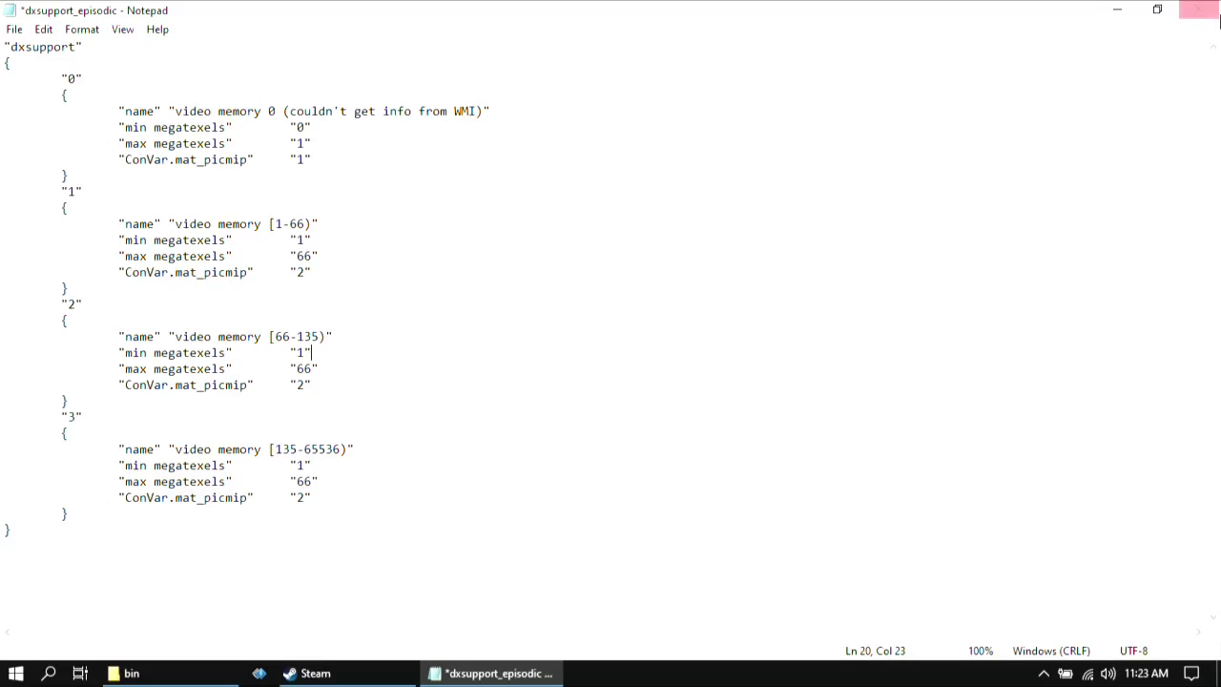
{"action": "left_click", "coordinate": [1198, 12]}
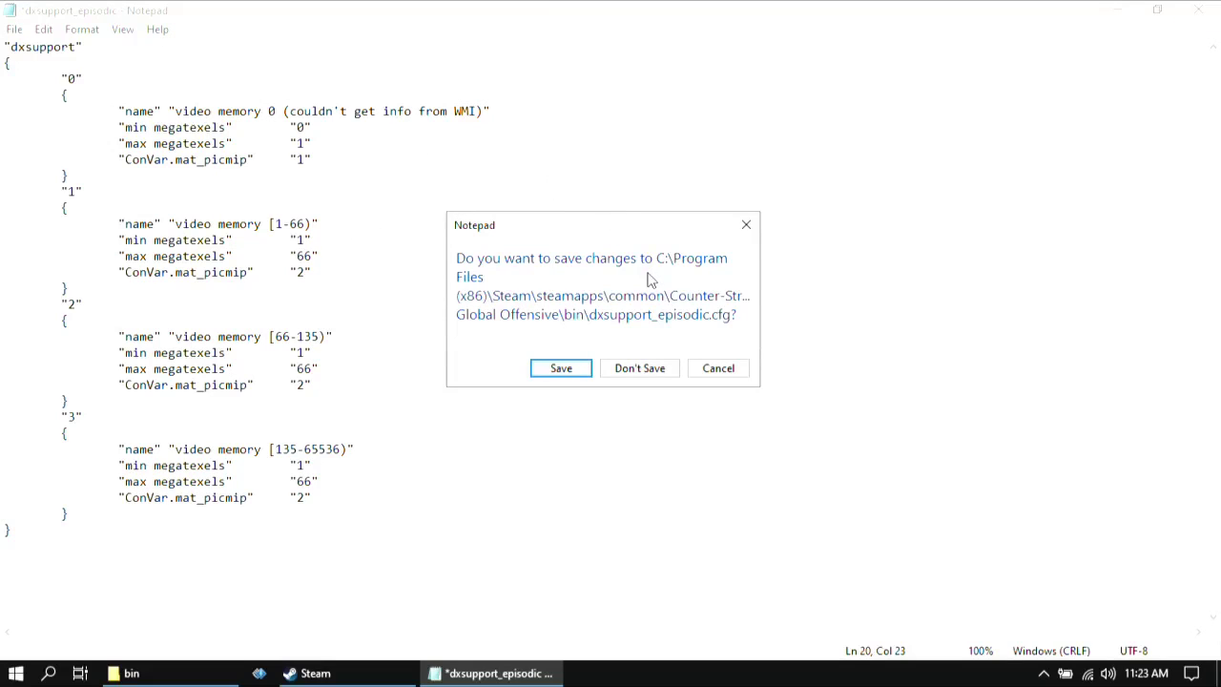
{"action": "left_click", "coordinate": [563, 368]}
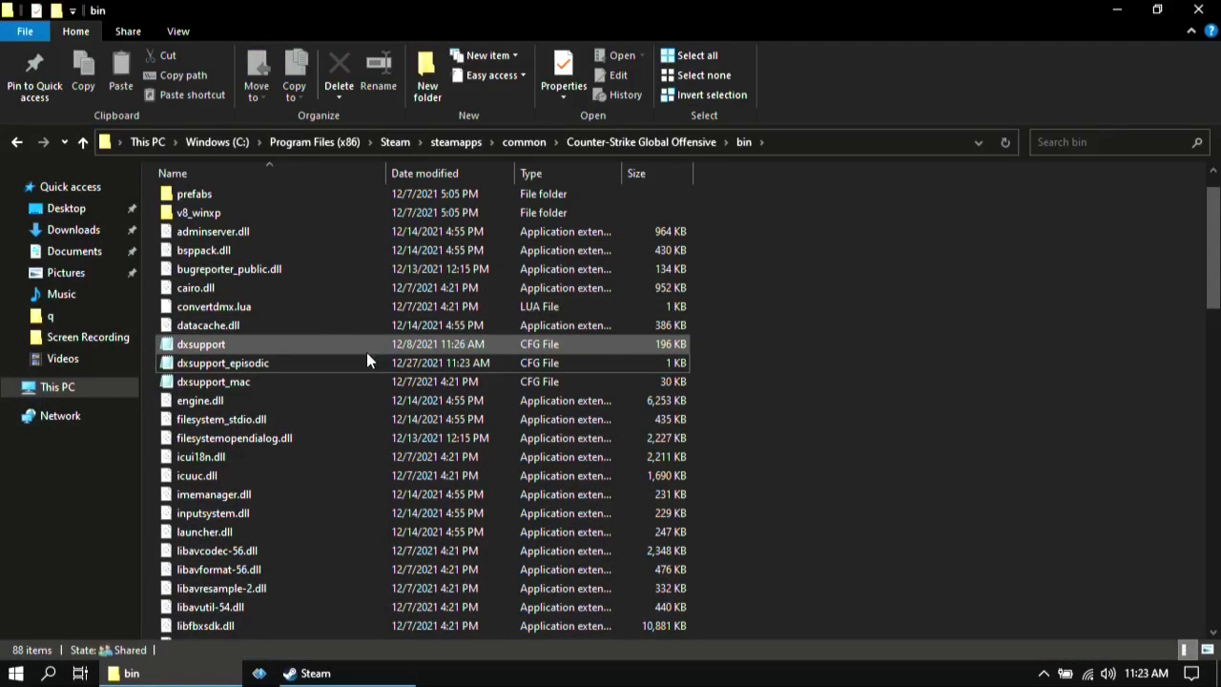
Open the dxsupport configuration file in a maximized Notepad window and locate section "1".
{"action": "double_click", "coordinate": [266, 344]}
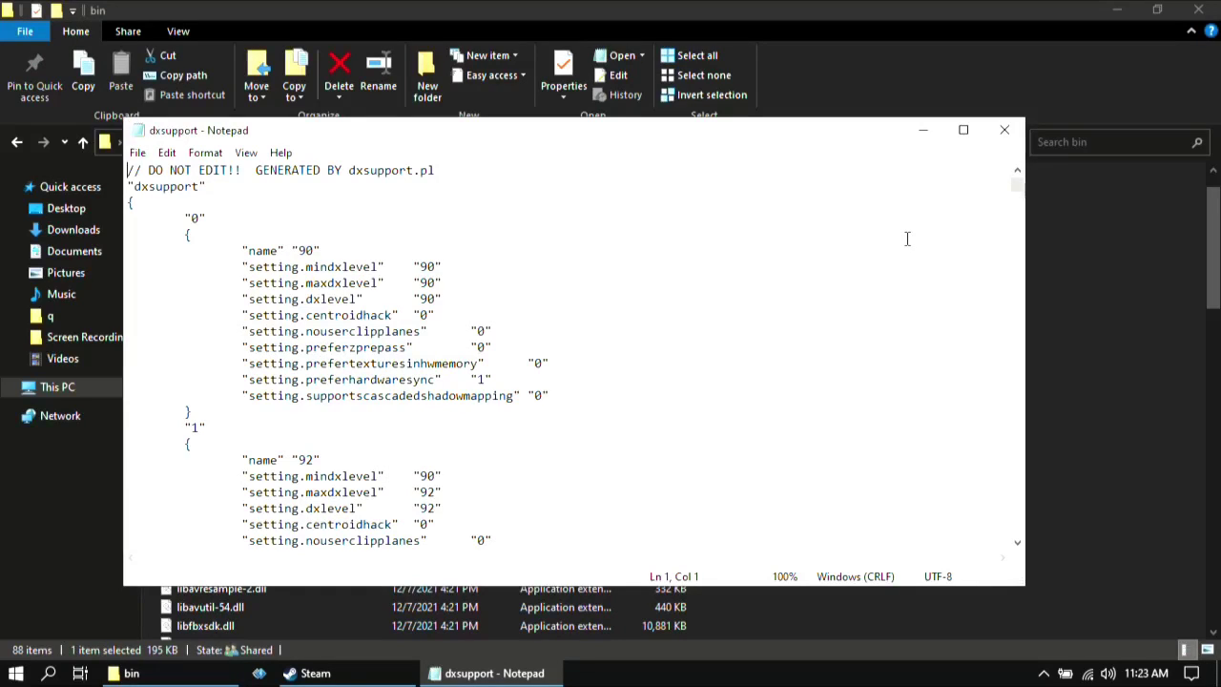
{"action": "left_click", "coordinate": [975, 130]}
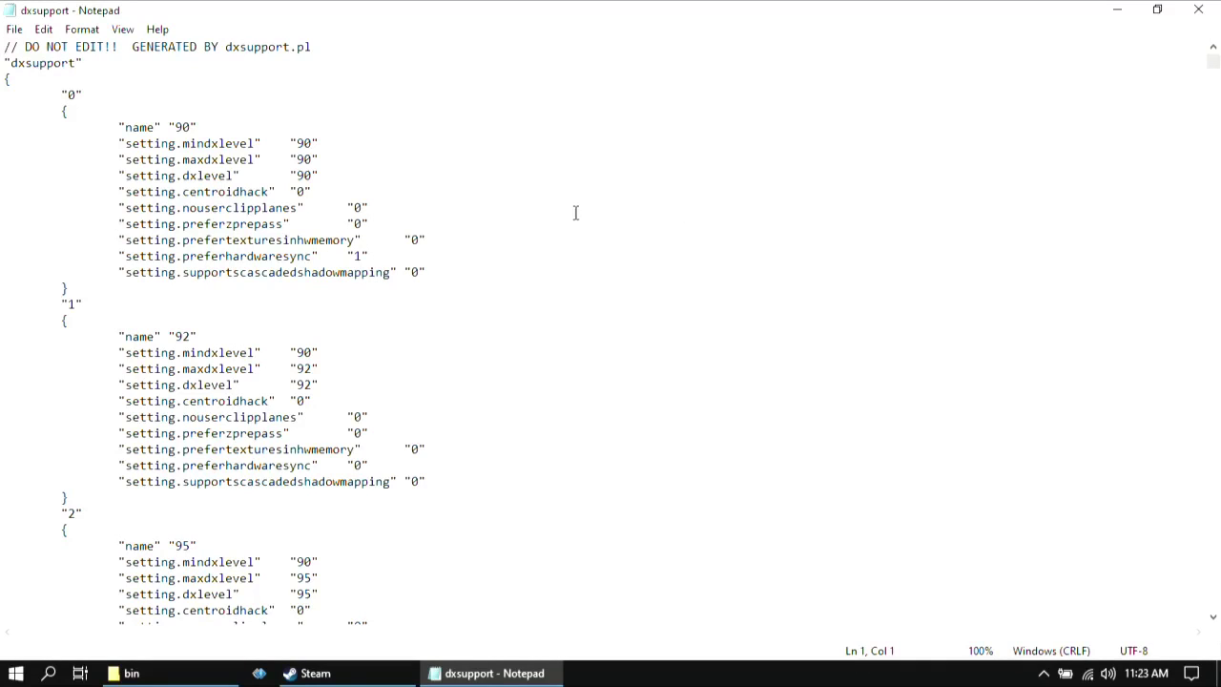
{"action": "scroll", "coordinate": [511, 245], "scroll_direction": "down", "scroll_amount": 2}
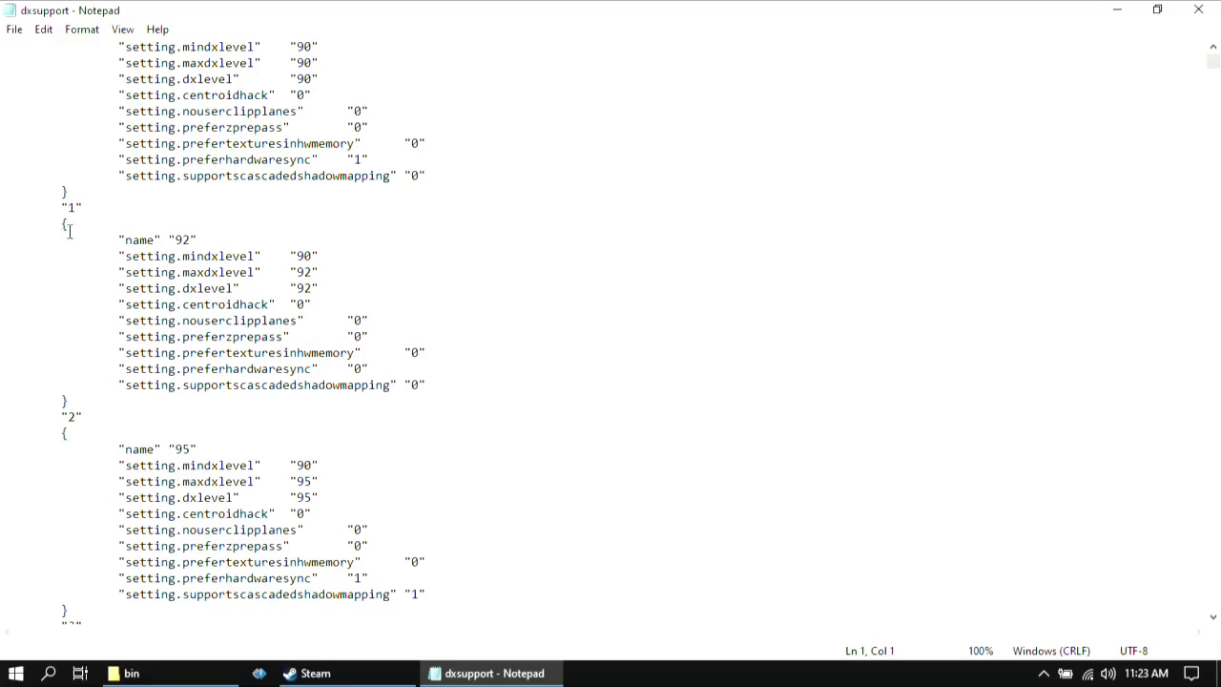
{"action": "scroll", "coordinate": [529, 358], "scroll_direction": "up", "scroll_amount": 2}
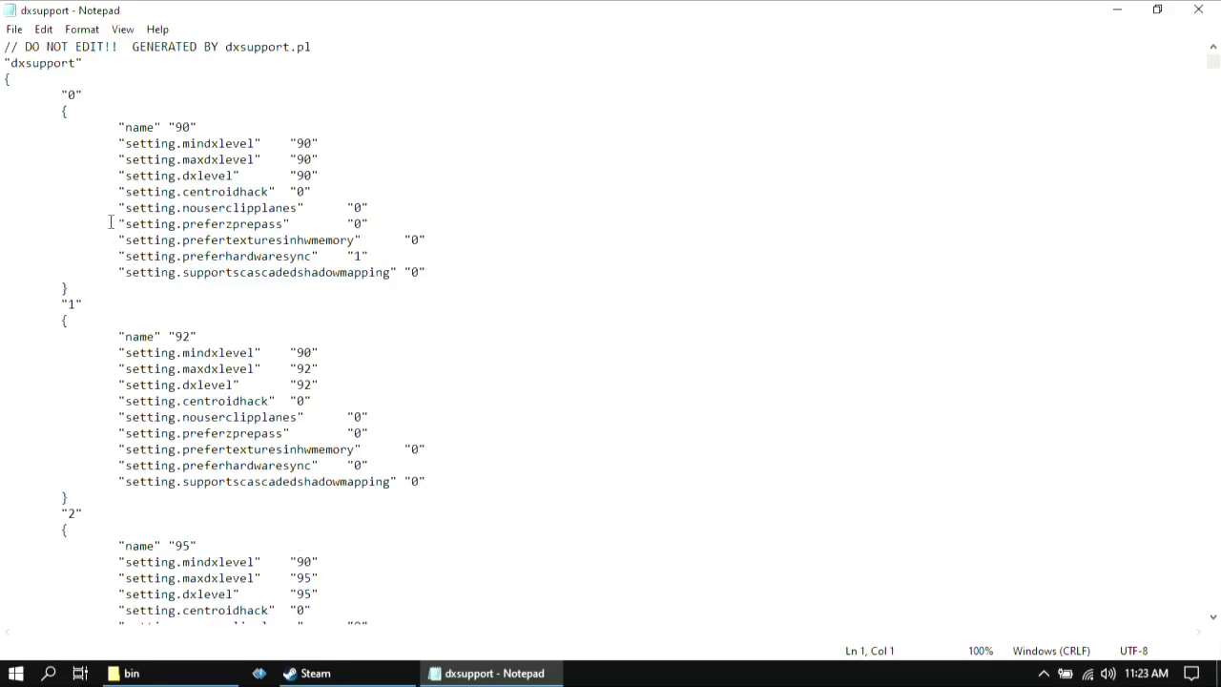
{"action": "scroll", "coordinate": [110, 223], "scroll_direction": "down", "scroll_amount": 1}
{"action": "left_click_drag", "start_coordinate": [78, 246], "coordinate": [59, 250]}
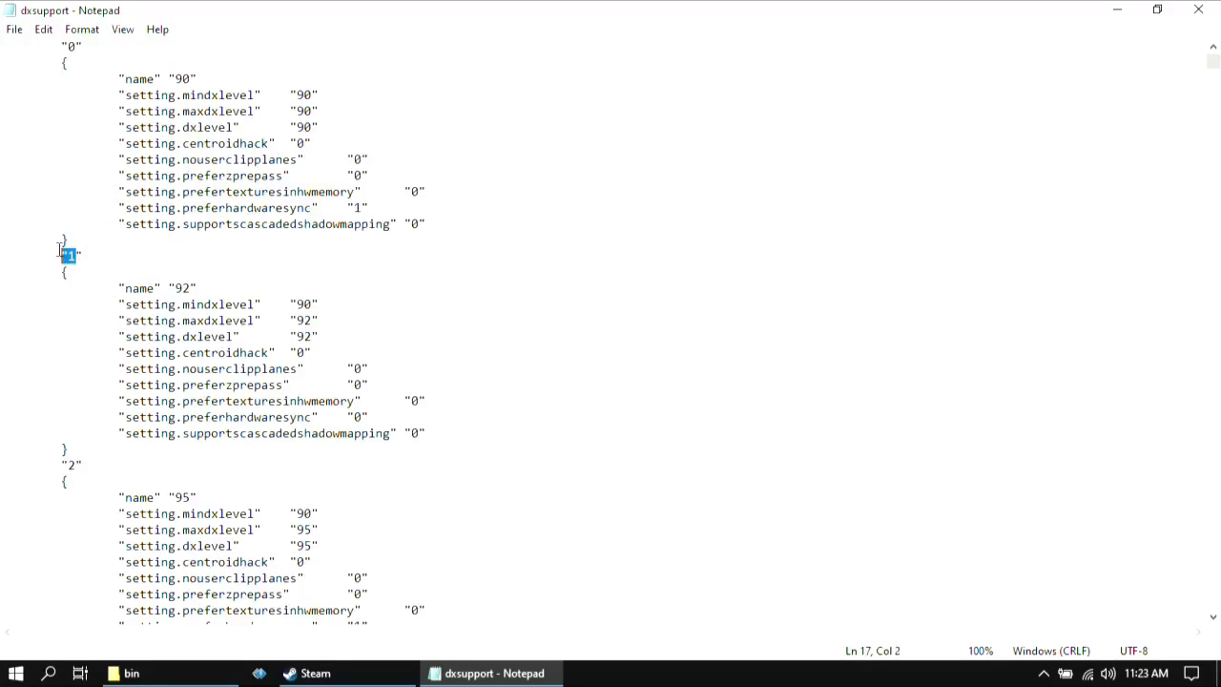
Set "setting.preferhardwaresync" in section "1" of dxsupport to "0" and close the file, saving the changes.
{"action": "left_click", "coordinate": [199, 251]}
{"action": "key", "text": "BackSpace"}
{"action": "type", "text": "0"}
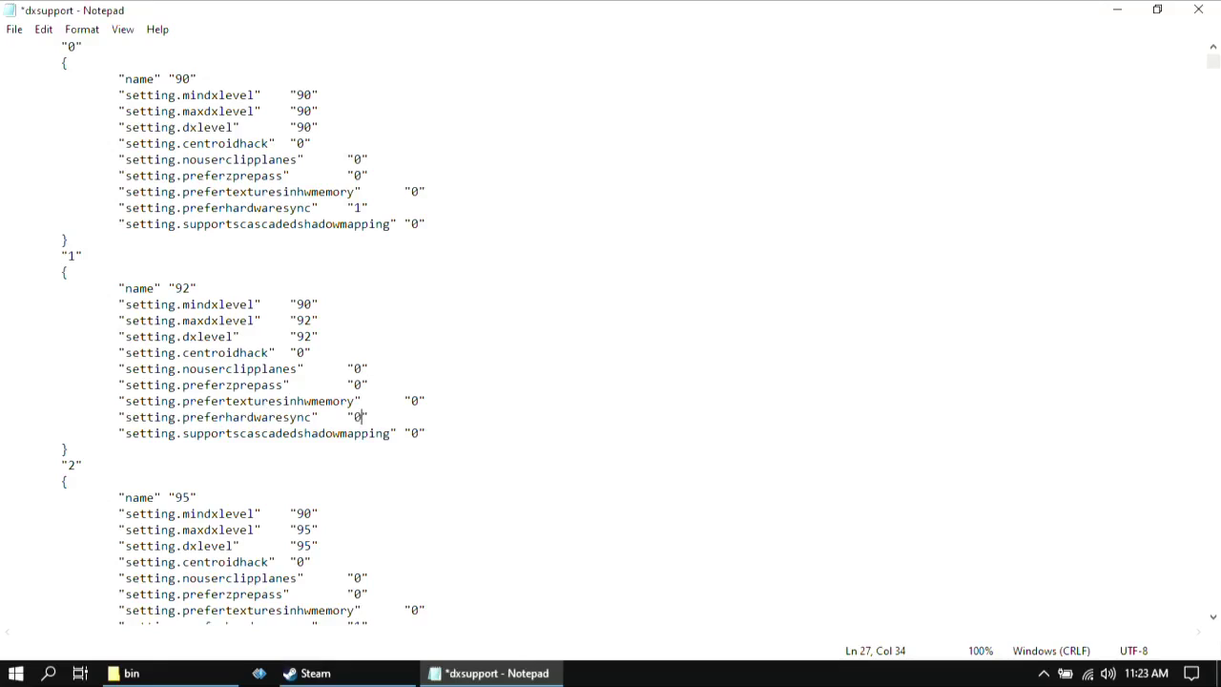
{"action": "left_click_drag", "start_coordinate": [369, 418], "coordinate": [349, 418]}
{"action": "left_click", "coordinate": [376, 405]}
{"action": "left_click", "coordinate": [1198, 9]}
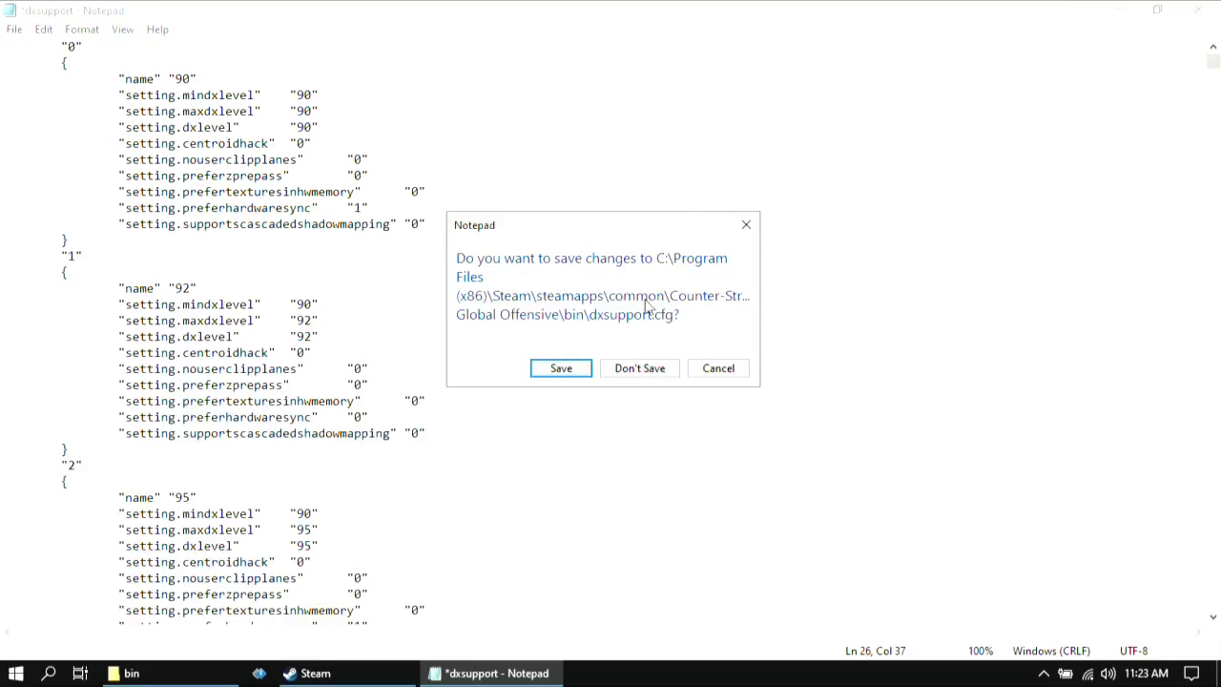
{"action": "left_click", "coordinate": [576, 377]}
Close the bin folder and Steam windows and refresh the Windows desktop.
{"action": "left_click", "coordinate": [912, 370]}
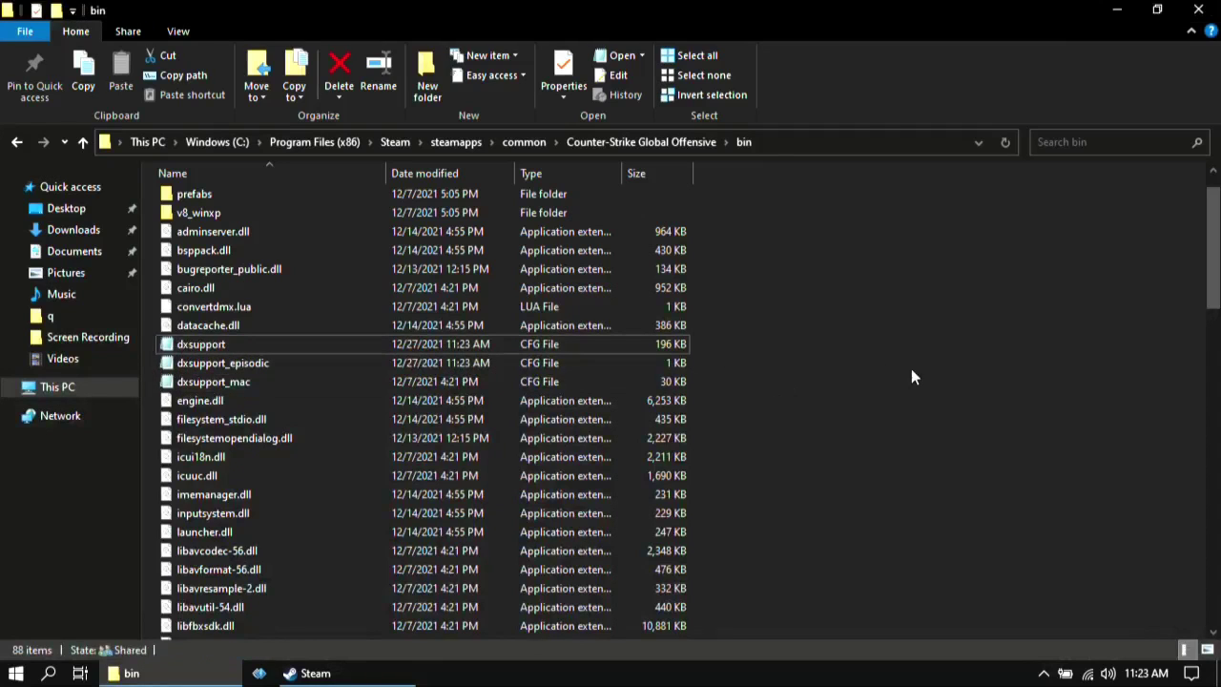
{"action": "left_click", "coordinate": [1199, 10]}
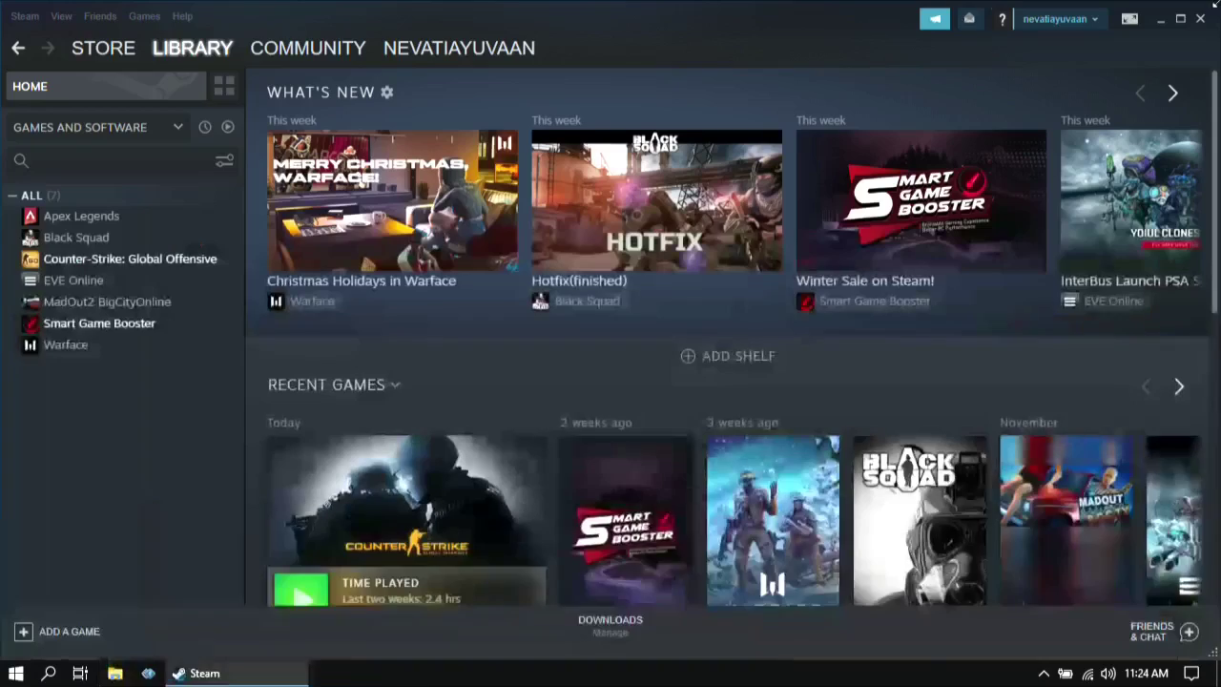
{"action": "left_click", "coordinate": [1200, 18]}
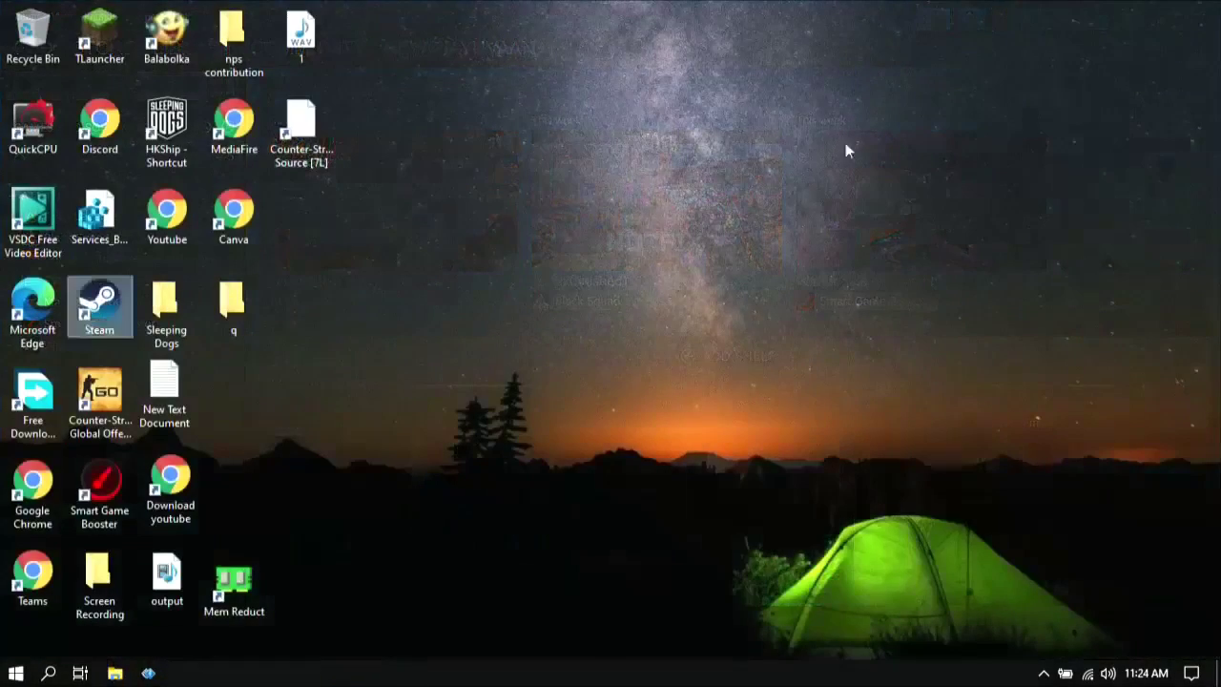
{"action": "right_click", "coordinate": [586, 179]}
{"action": "left_click", "coordinate": [675, 252]}
{"action": "right_click", "coordinate": [675, 252]}
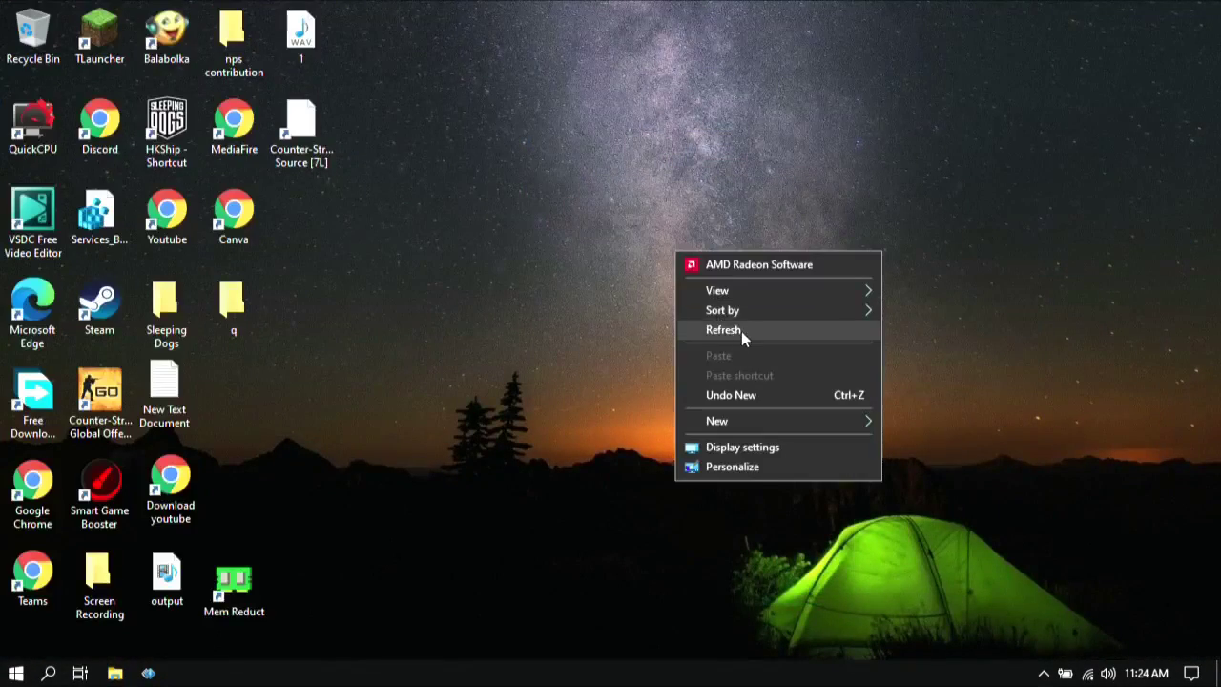